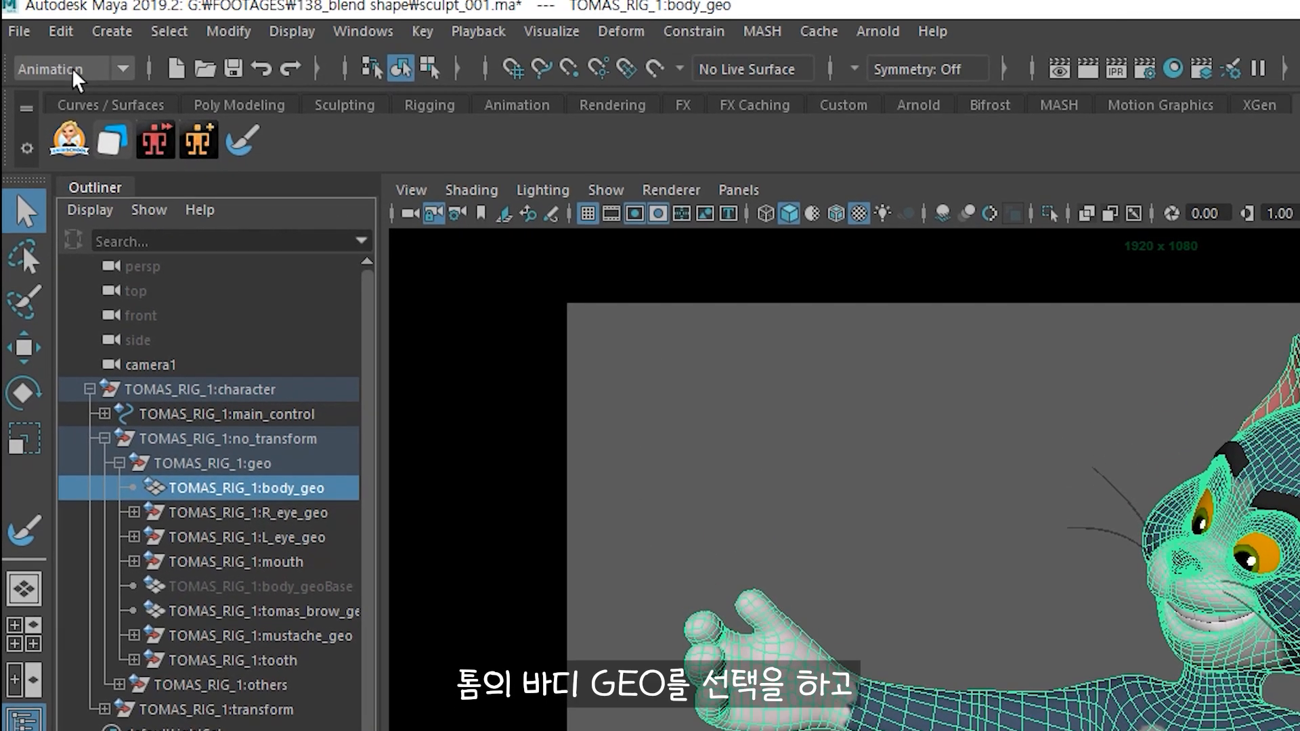
Step: Open the Sculpt deformer options for the selected body_geo in the Animation menu set and reset them to defaults
click(73, 68)
click(73, 68)
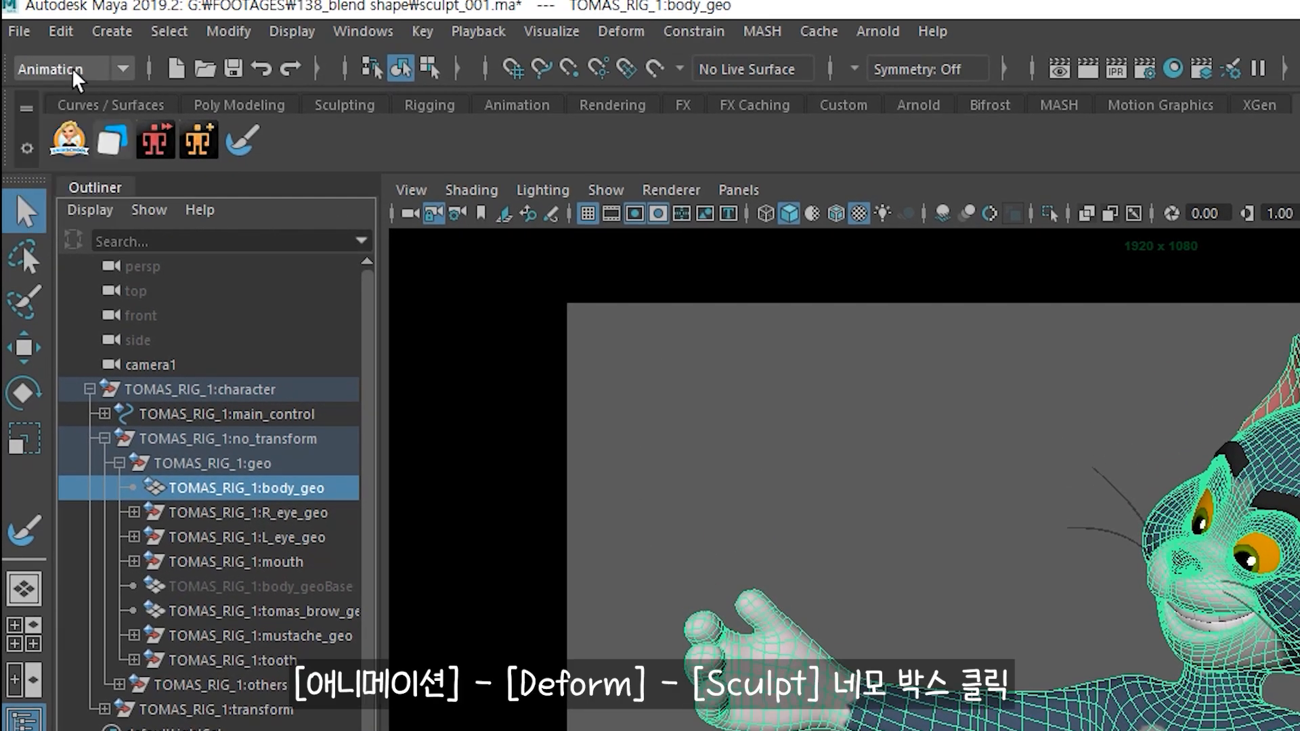
click(621, 31)
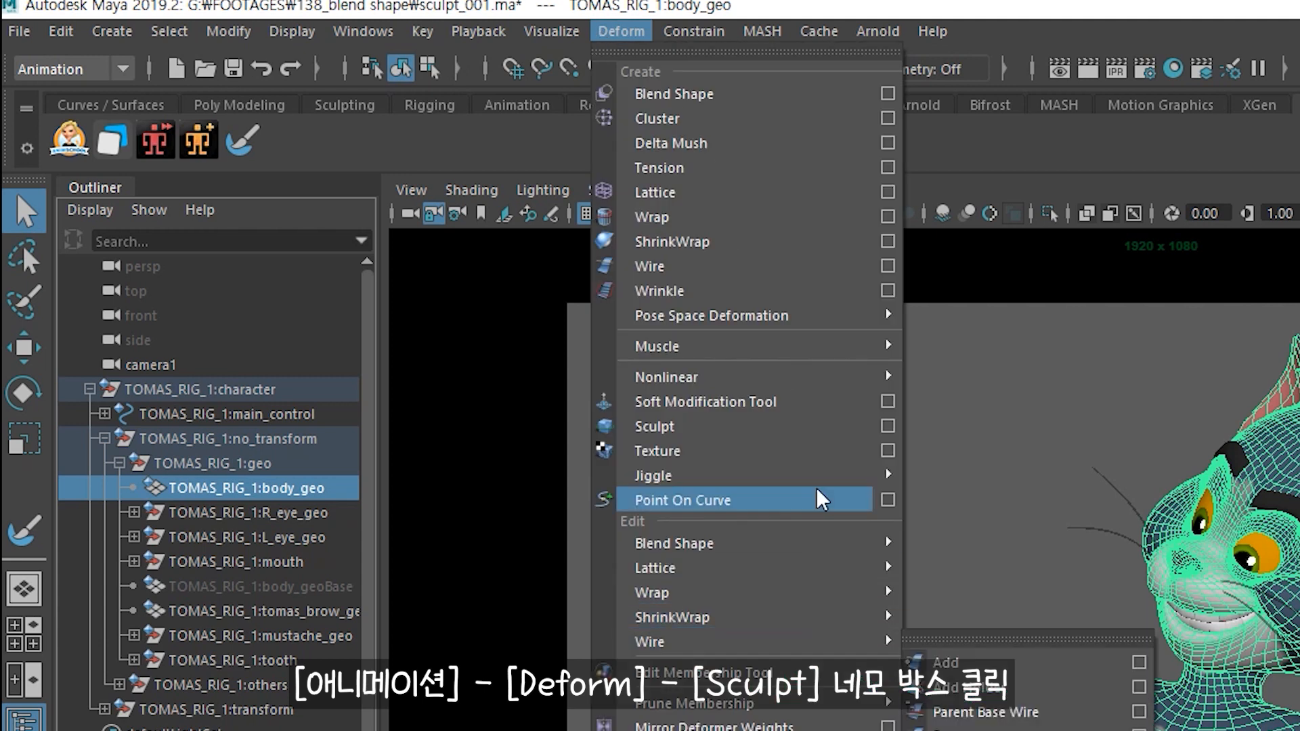
click(887, 428)
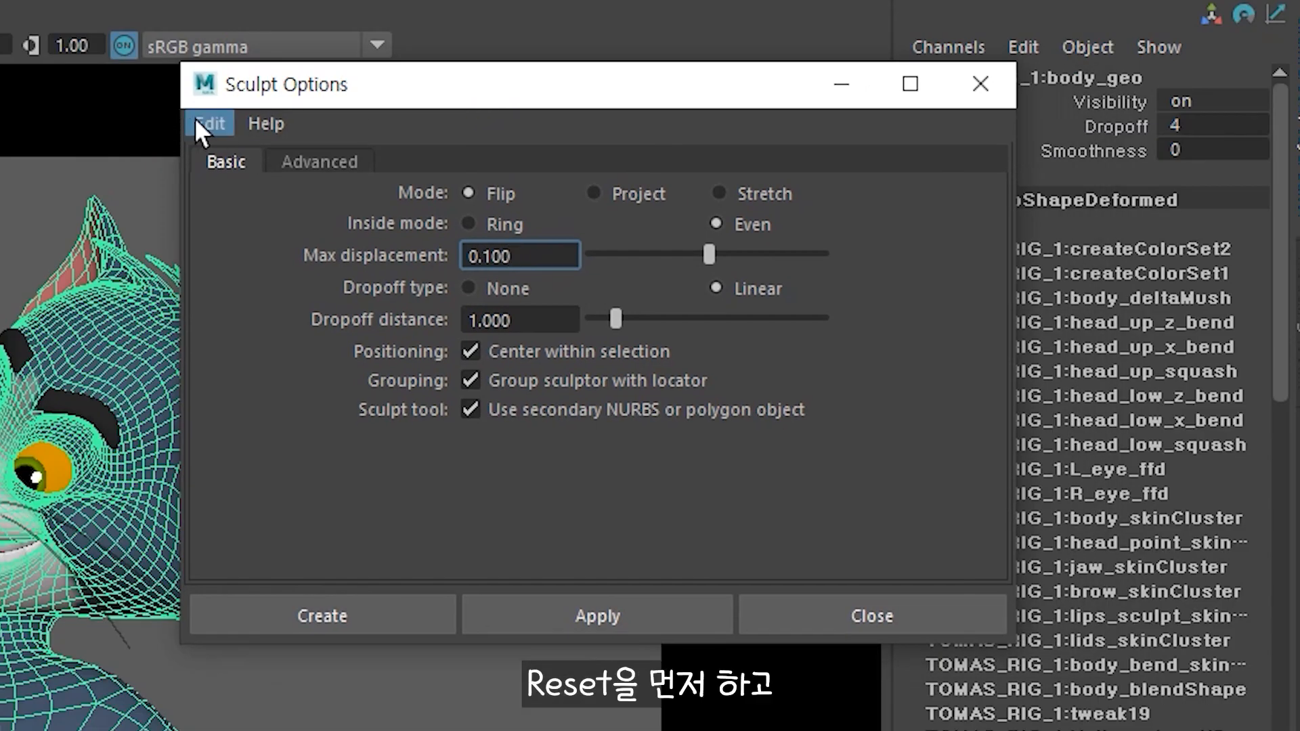
click(836, 153)
click(227, 181)
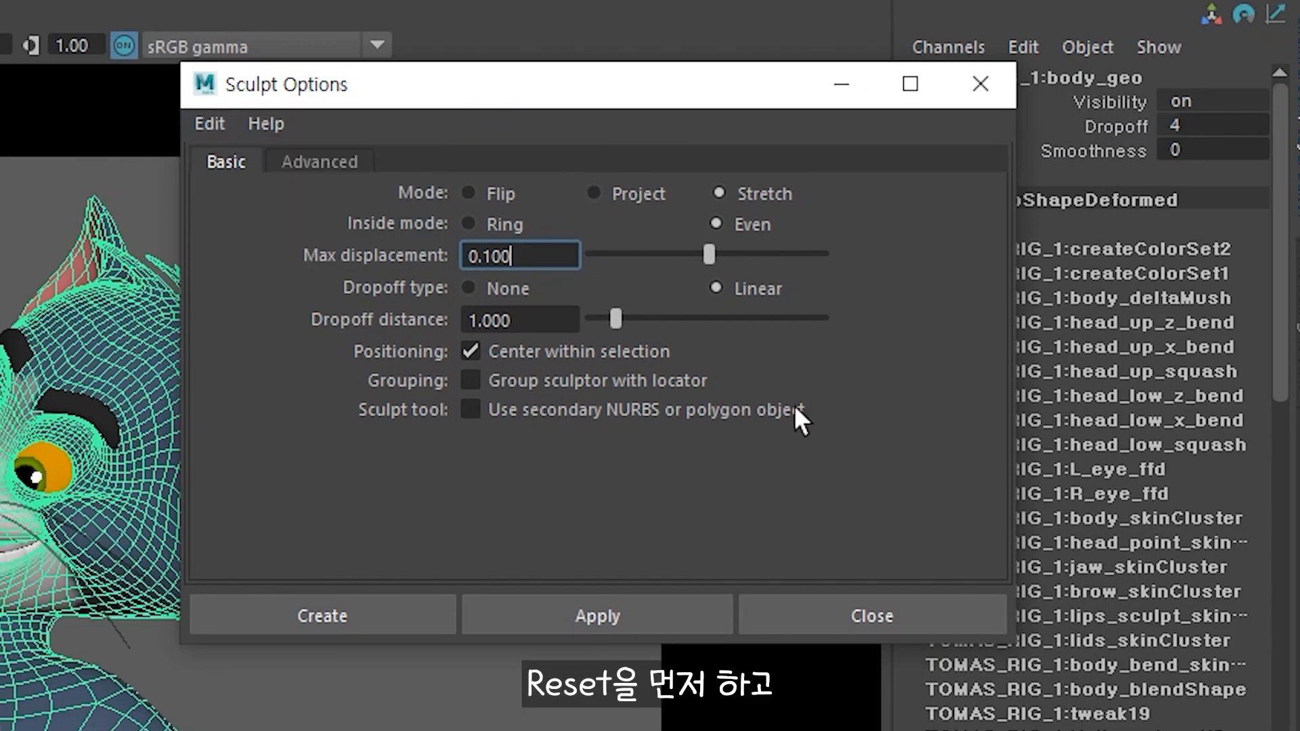
Step: Enable grouping the sculptor with its locator and create the stretch-mode Sculpt deformer on body_geo
drag(537, 95, 508, 85)
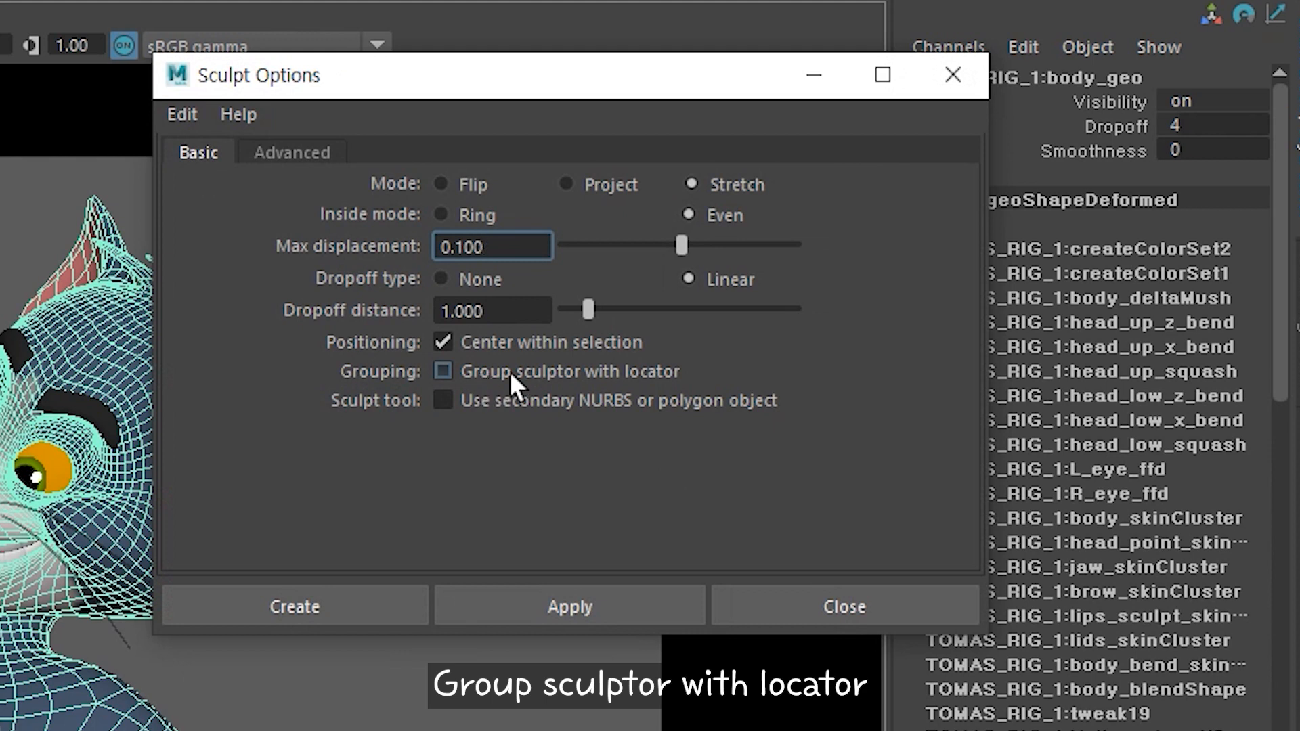
click(686, 372)
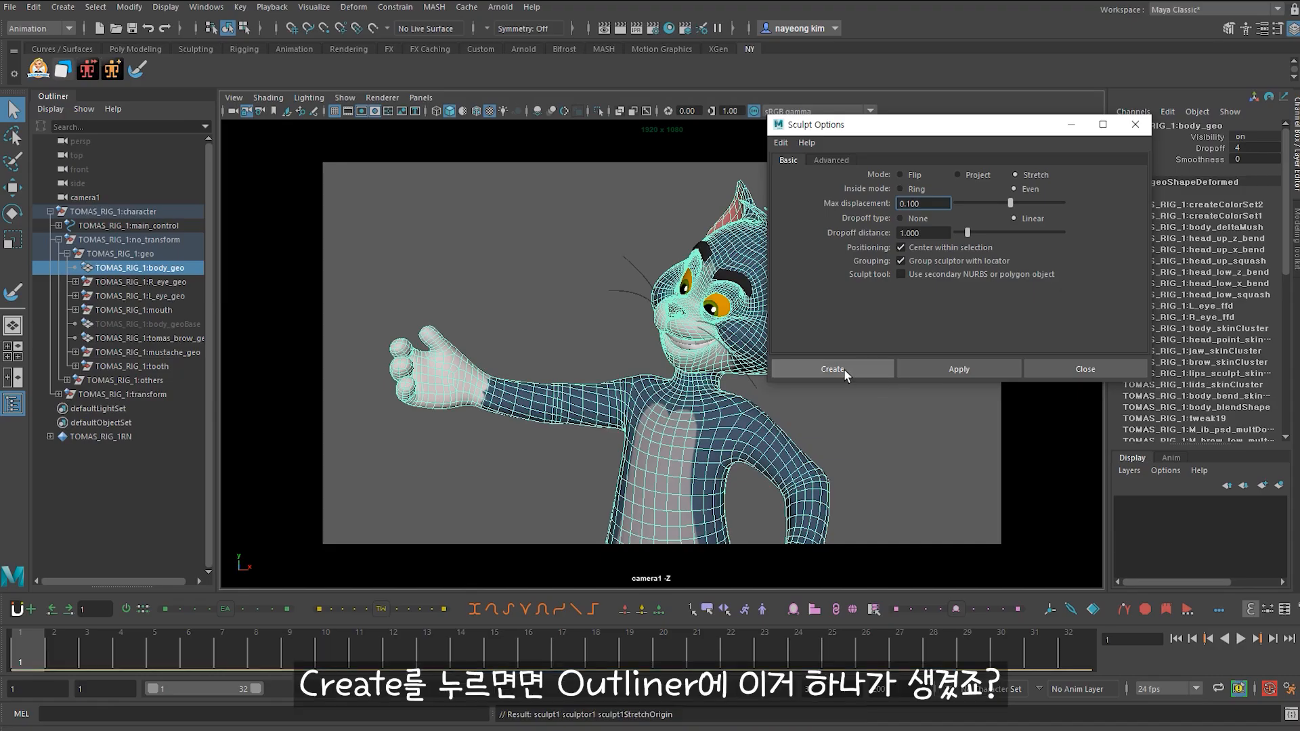
click(295, 607)
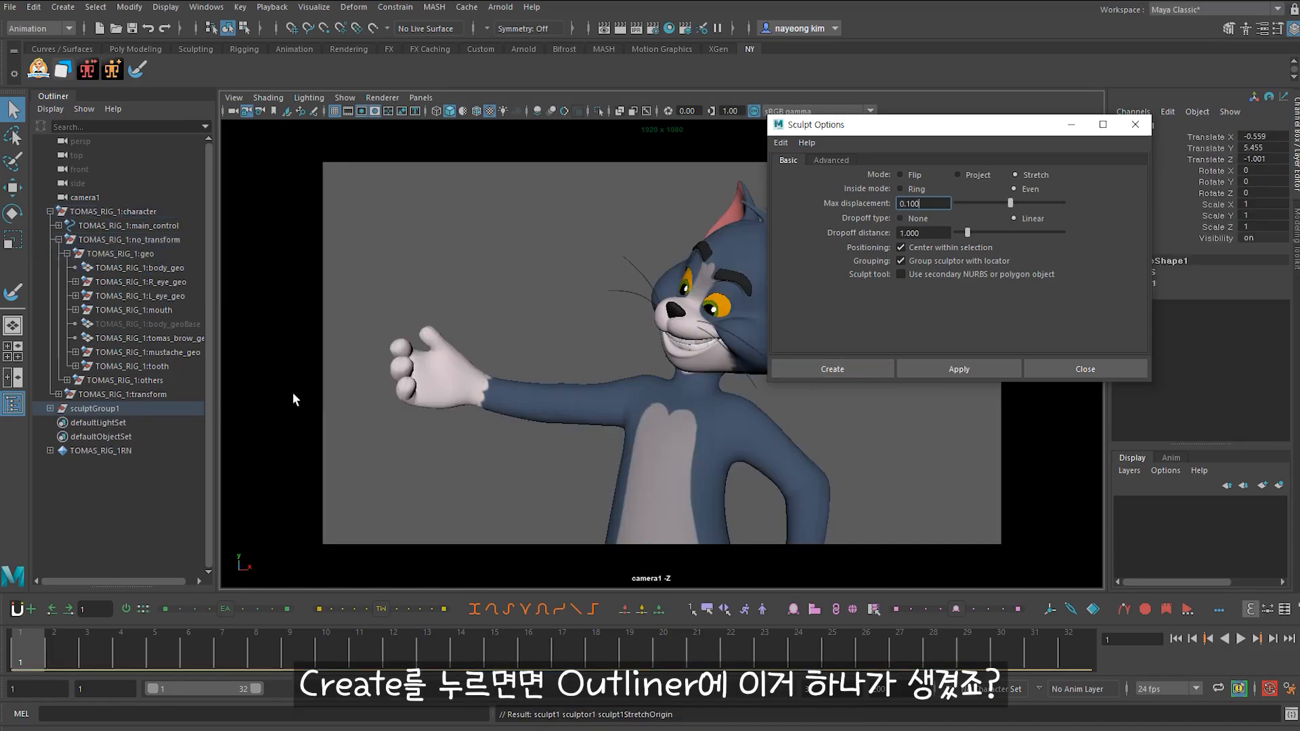
Step: Expand sculptGroup1, inspect its sculptor and stretch origin locator, and select sculptor1
click(50, 408)
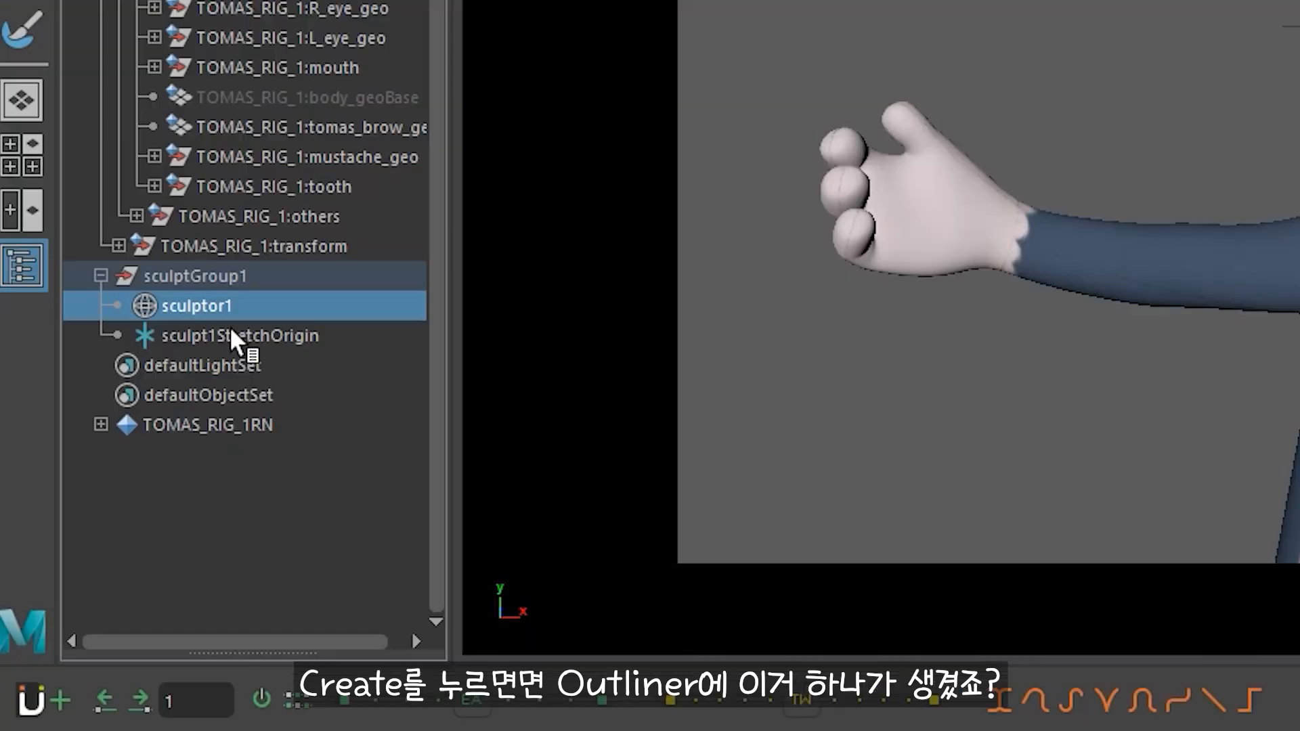
click(213, 342)
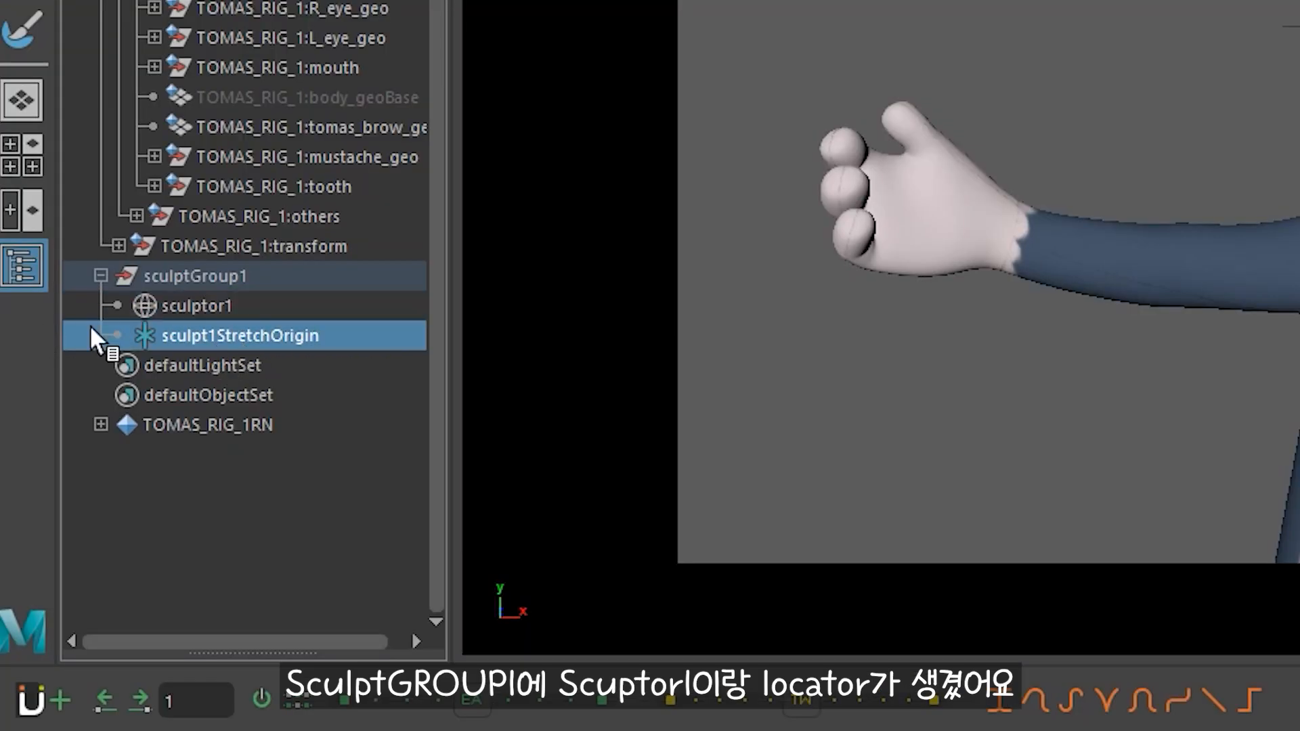
click(196, 302)
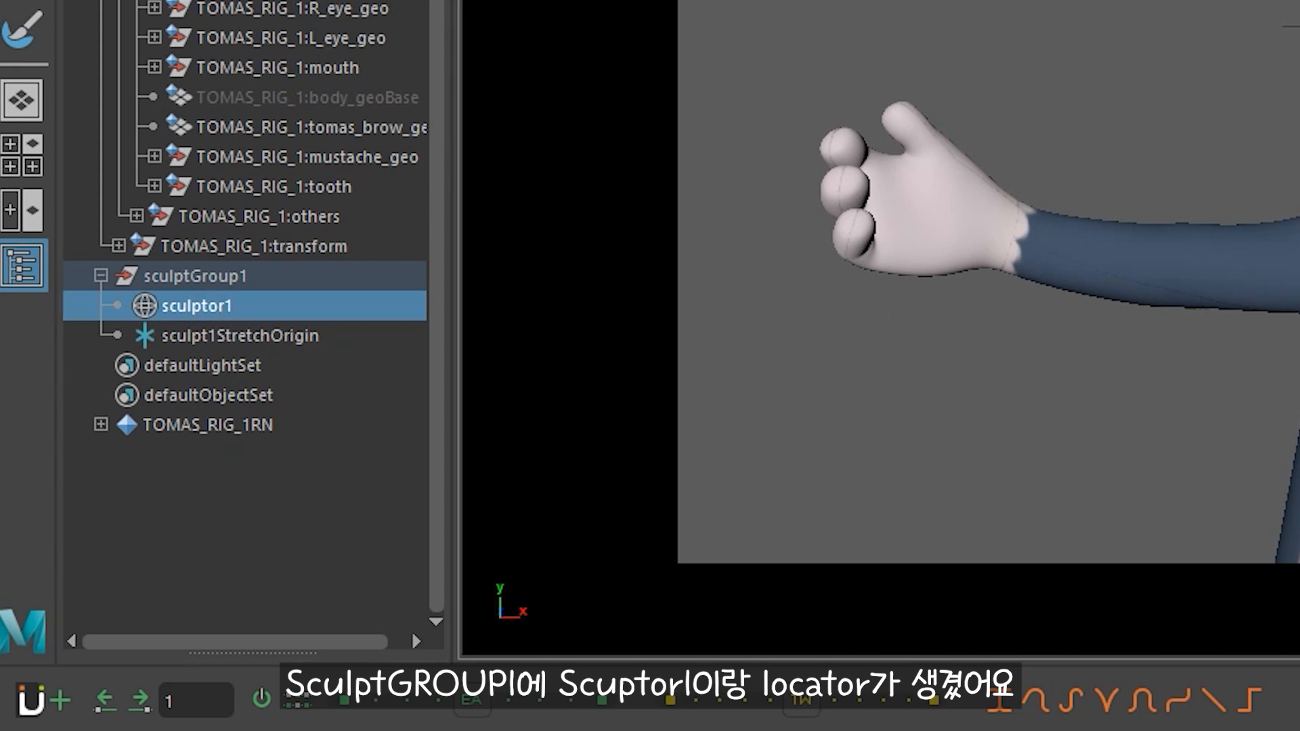
Step: Check sculptor1's location in wireframe, return to textured shading and make deformers visible in the camera view
key(4)
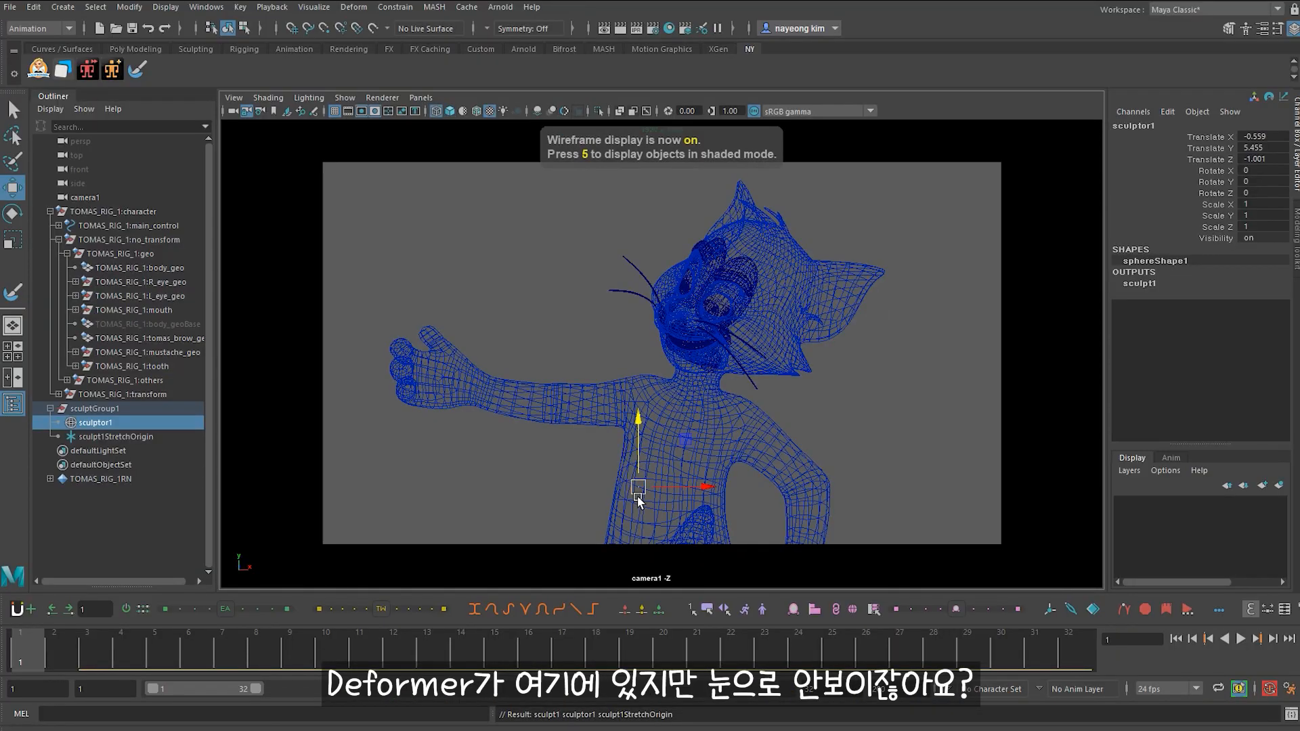
key(5)
key(6)
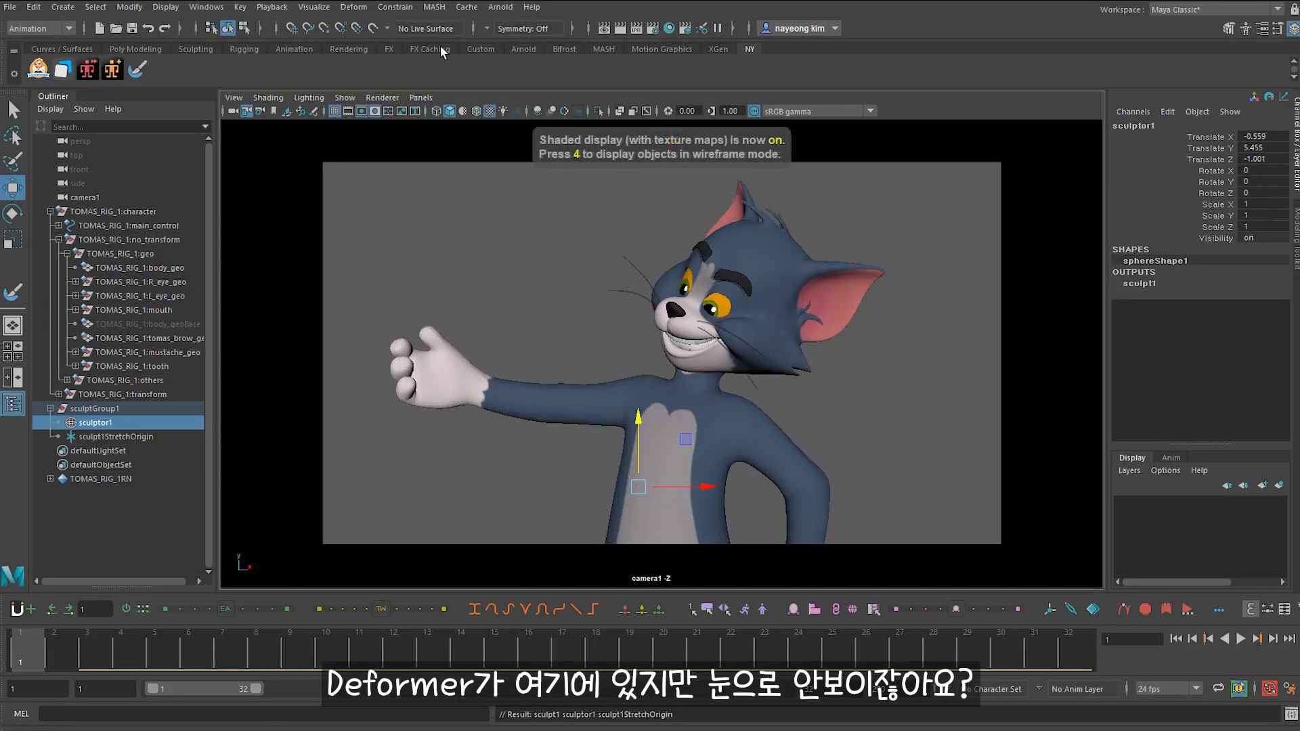
click(344, 97)
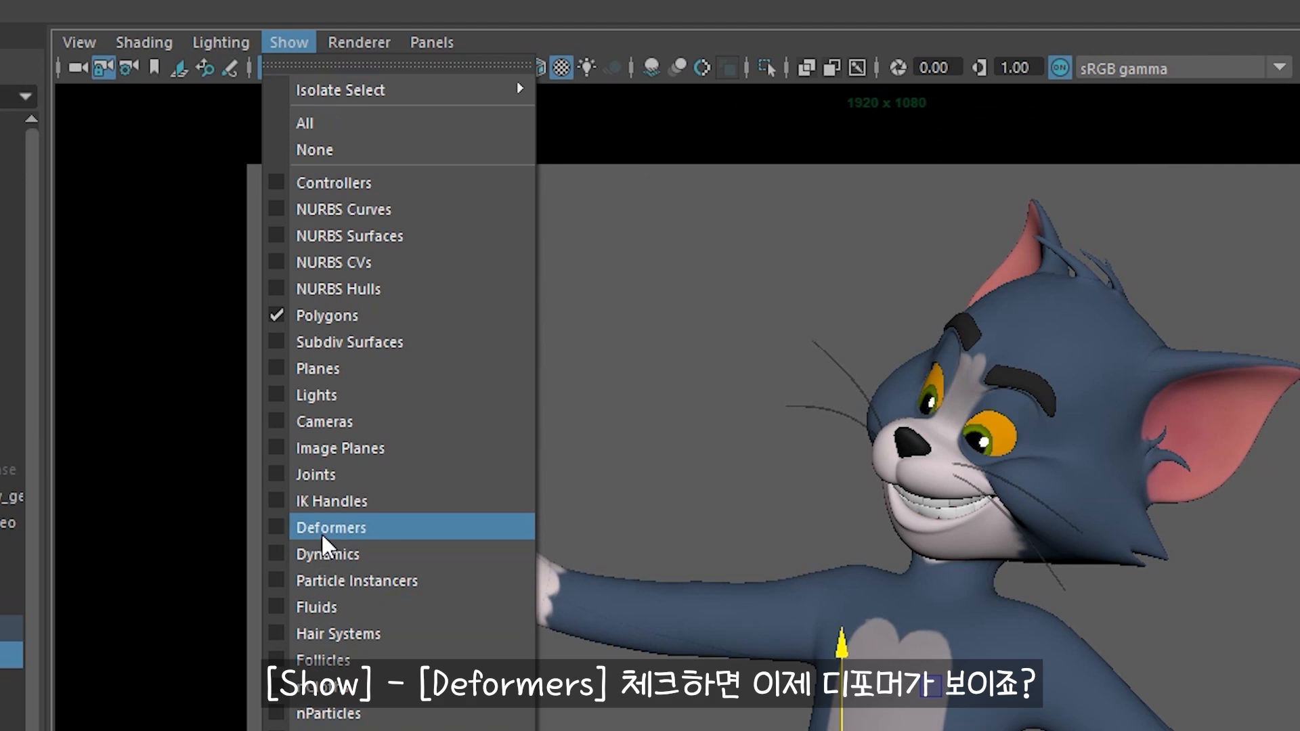
click(322, 530)
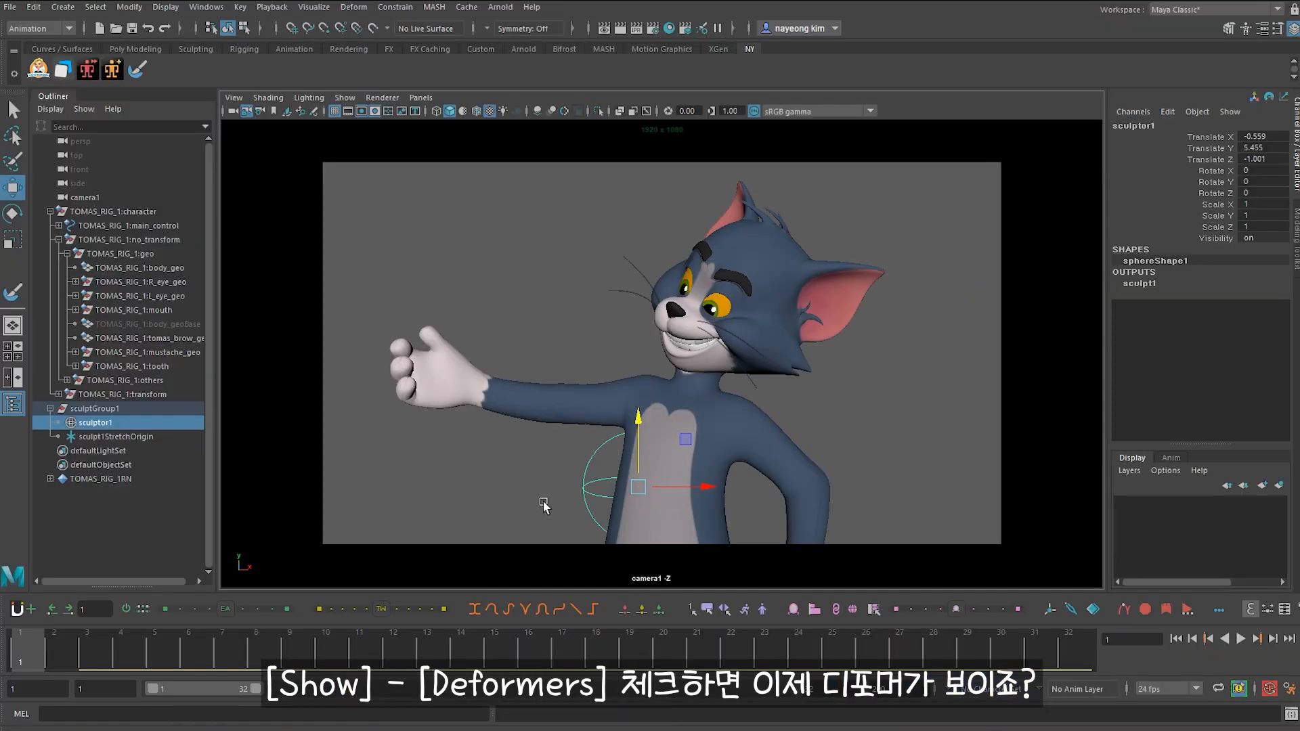
Step: Move sculptor1 to the shoulder of the outstretched arm in the camera view, at about X -1.16, Y 6.989
key(4)
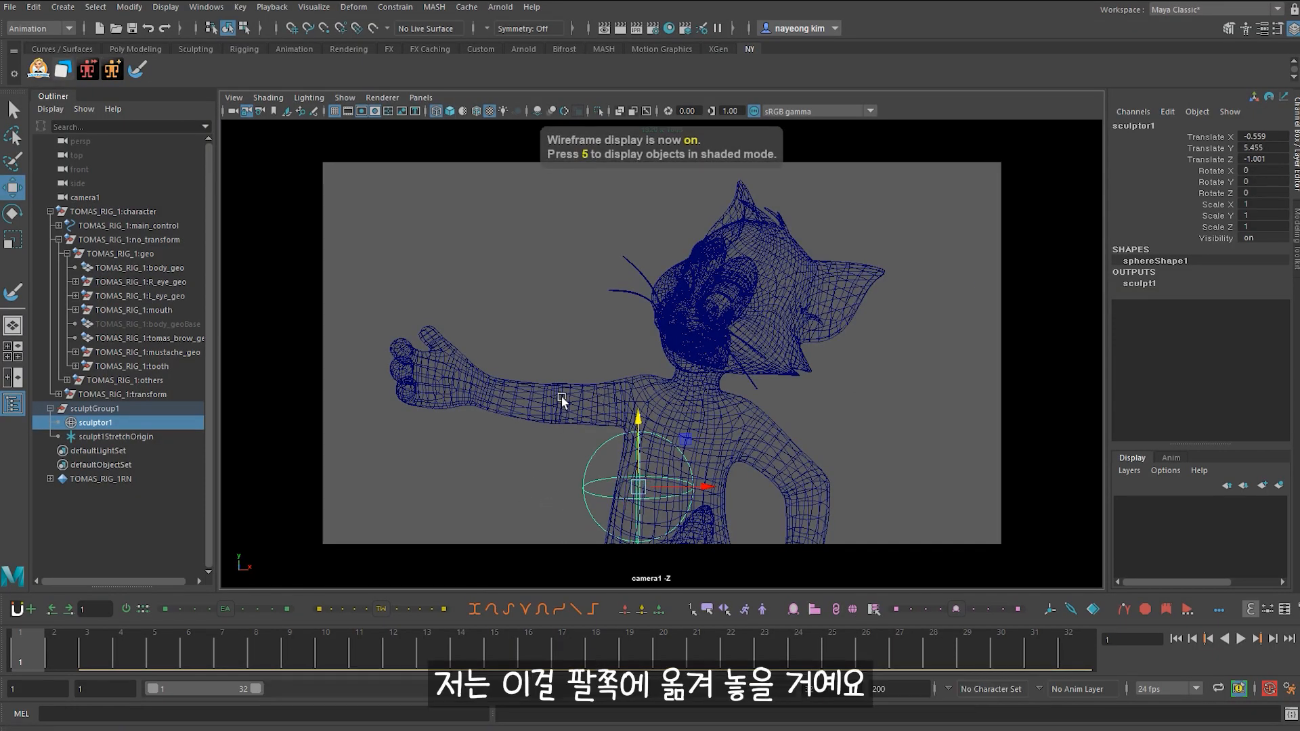
drag(638, 486, 612, 414)
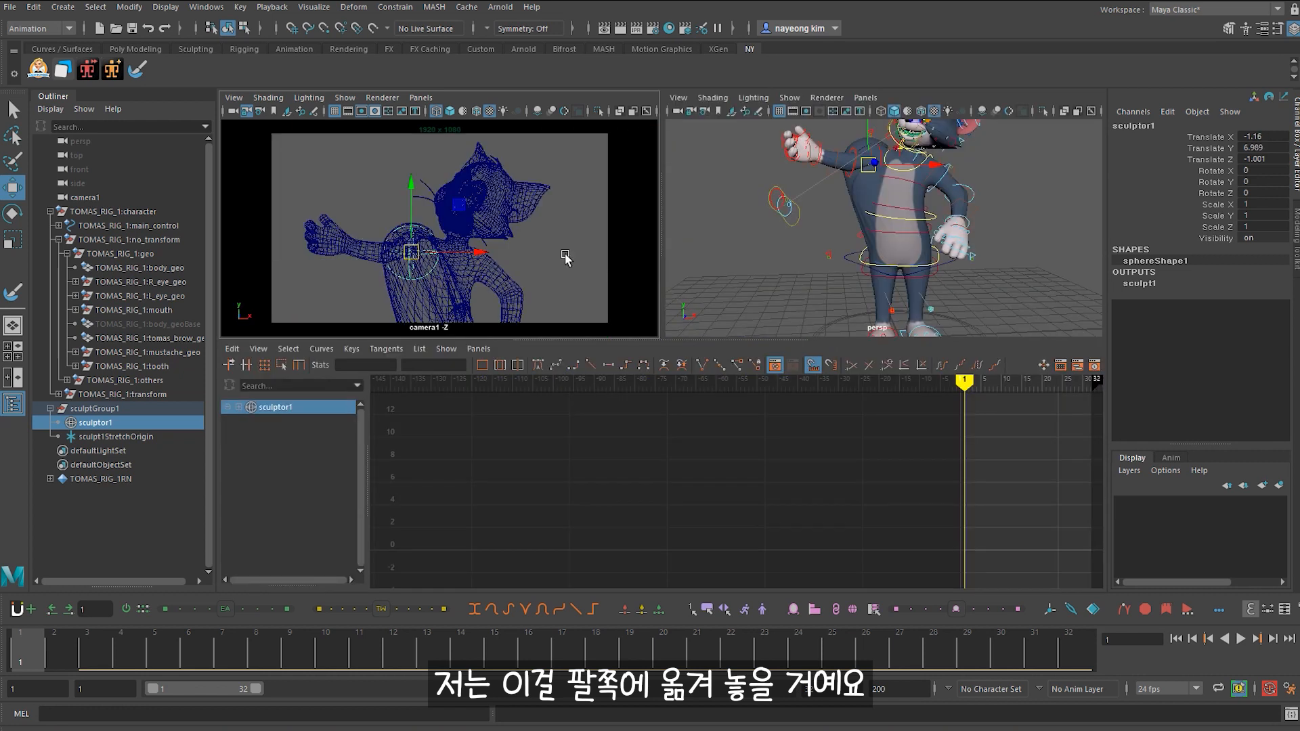
key(5)
key(6)
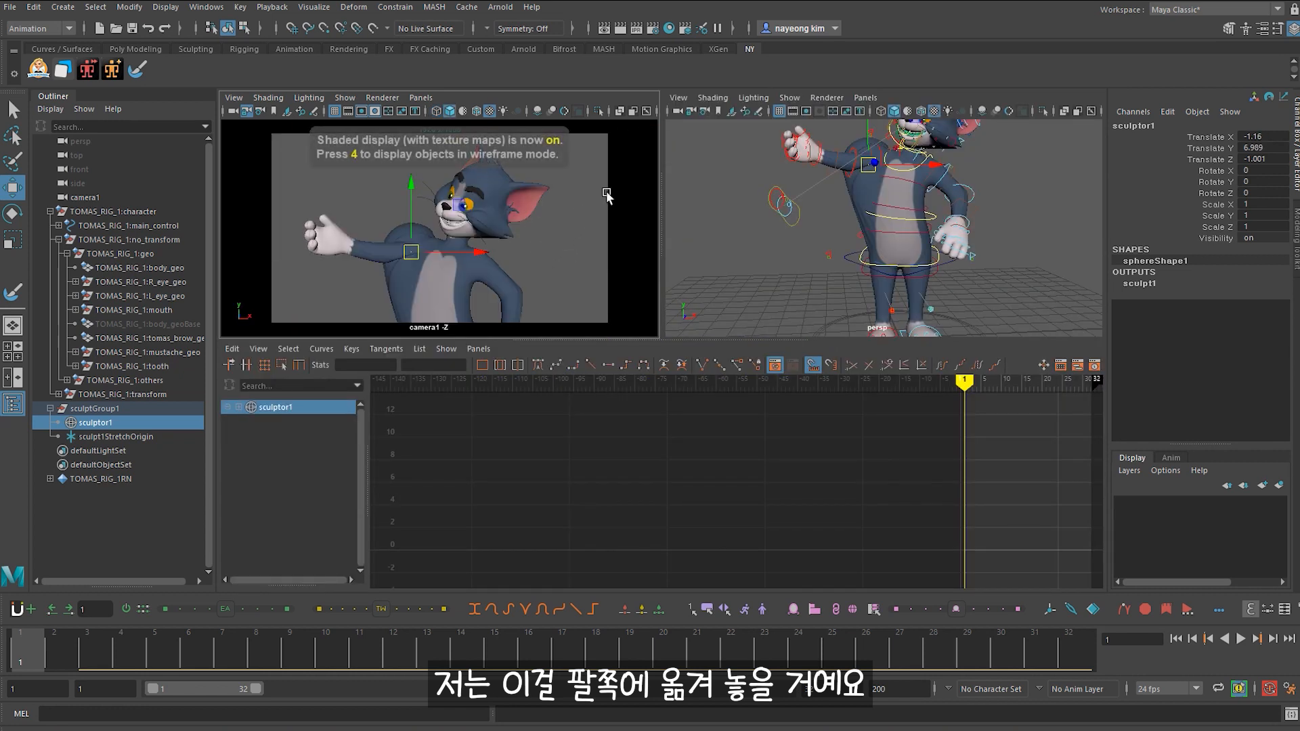
Step: Move sculptor1 in depth into the upper arm using the perspective view, to about Z -0.319
key(6)
alt+drag(880, 284, 844, 288)
scroll(845, 287, up, 3)
alt+middle_drag(846, 272, 841, 300)
drag(845, 299, 849, 320)
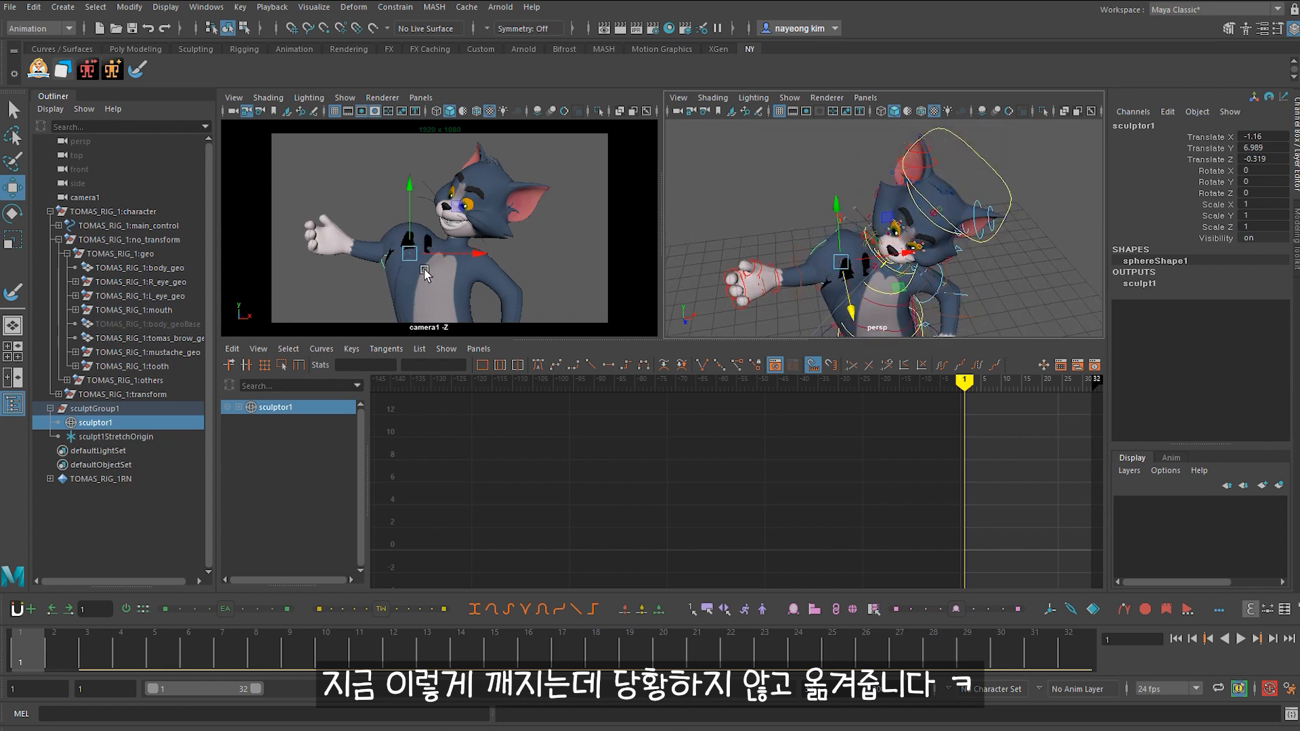
Step: Fit sculptor1 to the upper arm: scale 0.65, 0.45, 0.45, Translate Y about 7.194, and Rotate Z about 11.277
key(space)
key(5)
key(4)
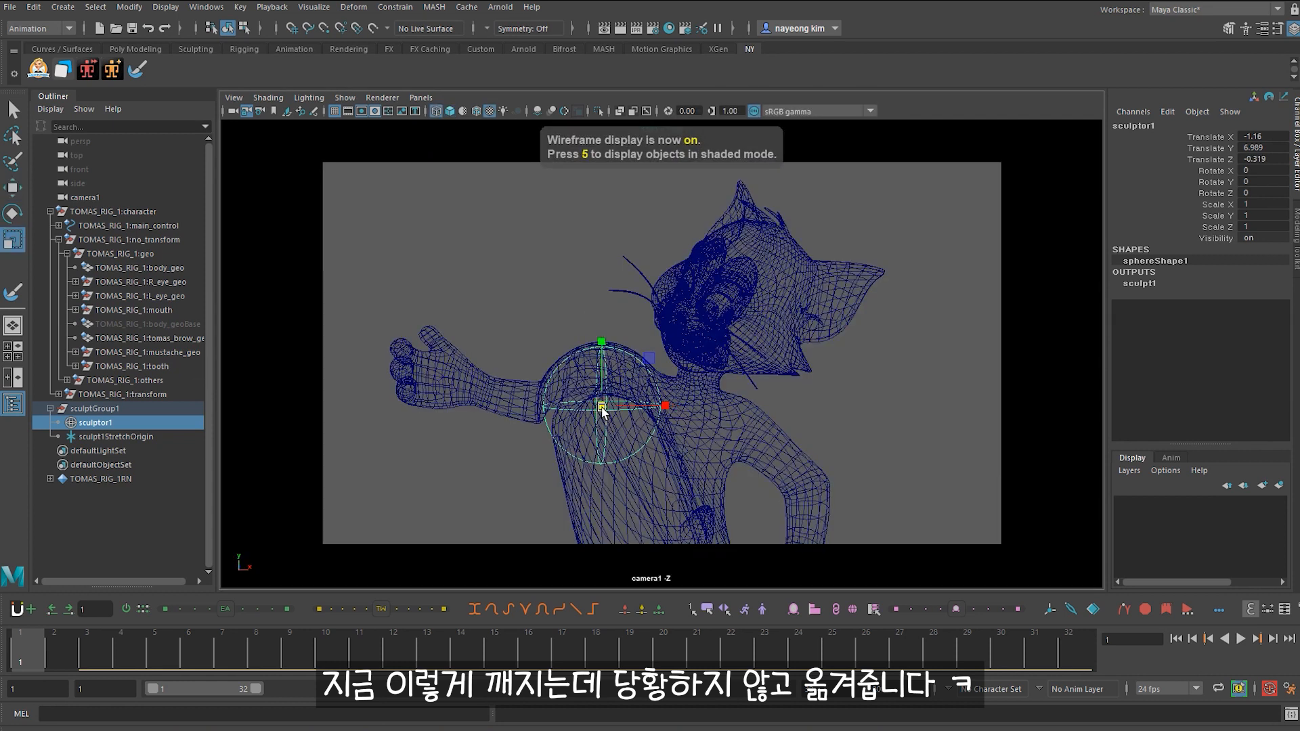
key(r)
mouse_move(600, 400)
mouse_down()
mouse_move(583, 413)
mouse_move(601, 384)
mouse_move(688, 391)
mouse_move(651, 349)
mouse_up()
key(w)
key(r)
key(e)
key(6)
Step: At frame 15 with the arm bent, move sculptor1 to about X -0.726, Y 7.628 and set Rotate Z to about 2.666
click(1239, 639)
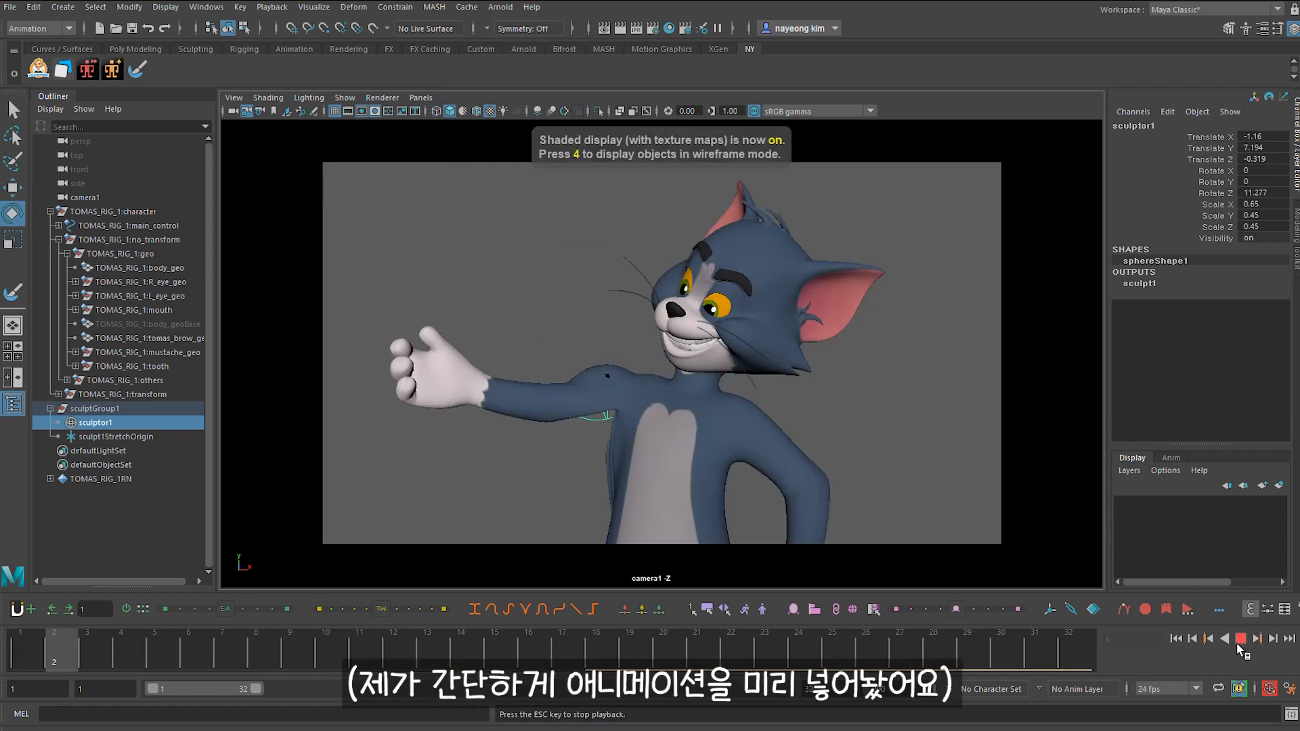
drag(187, 637, 486, 612)
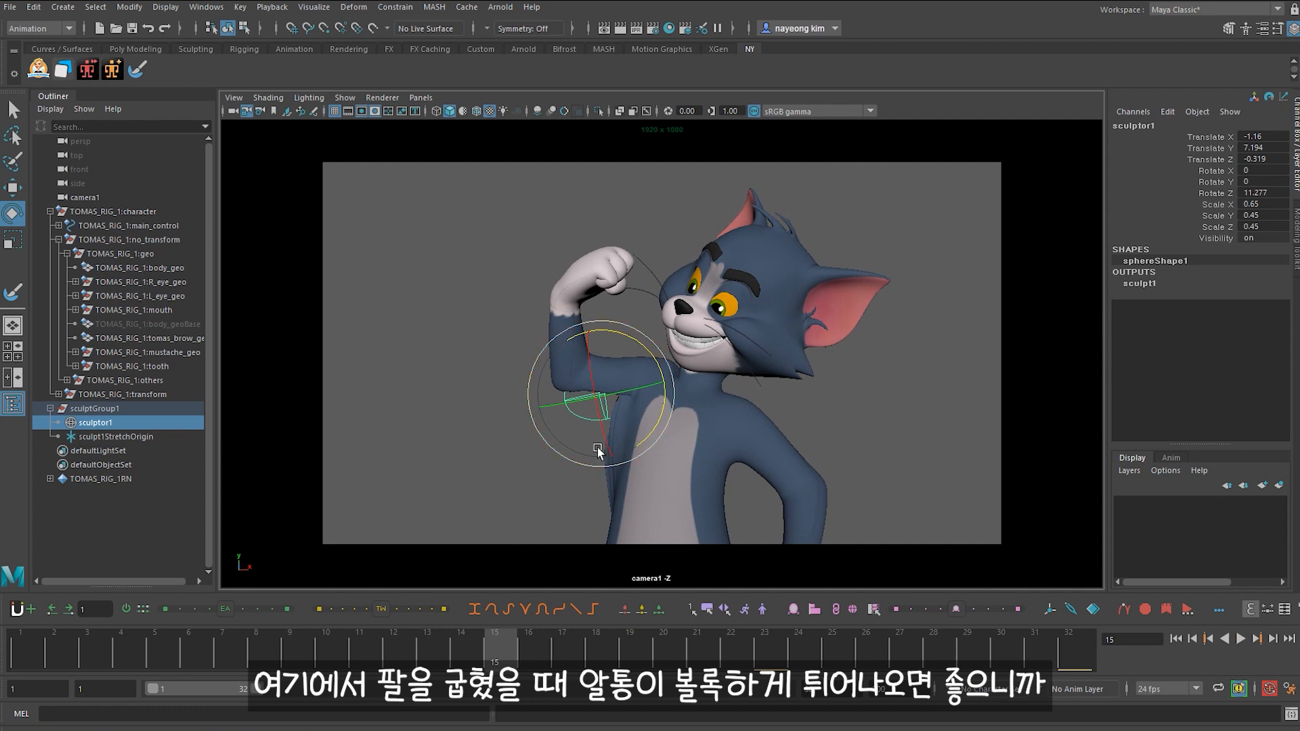
key(w)
drag(600, 399, 626, 369)
key(e)
mouse_move(669, 332)
mouse_down()
mouse_move(674, 343)
mouse_move(626, 369)
mouse_up()
key(w)
key(q)
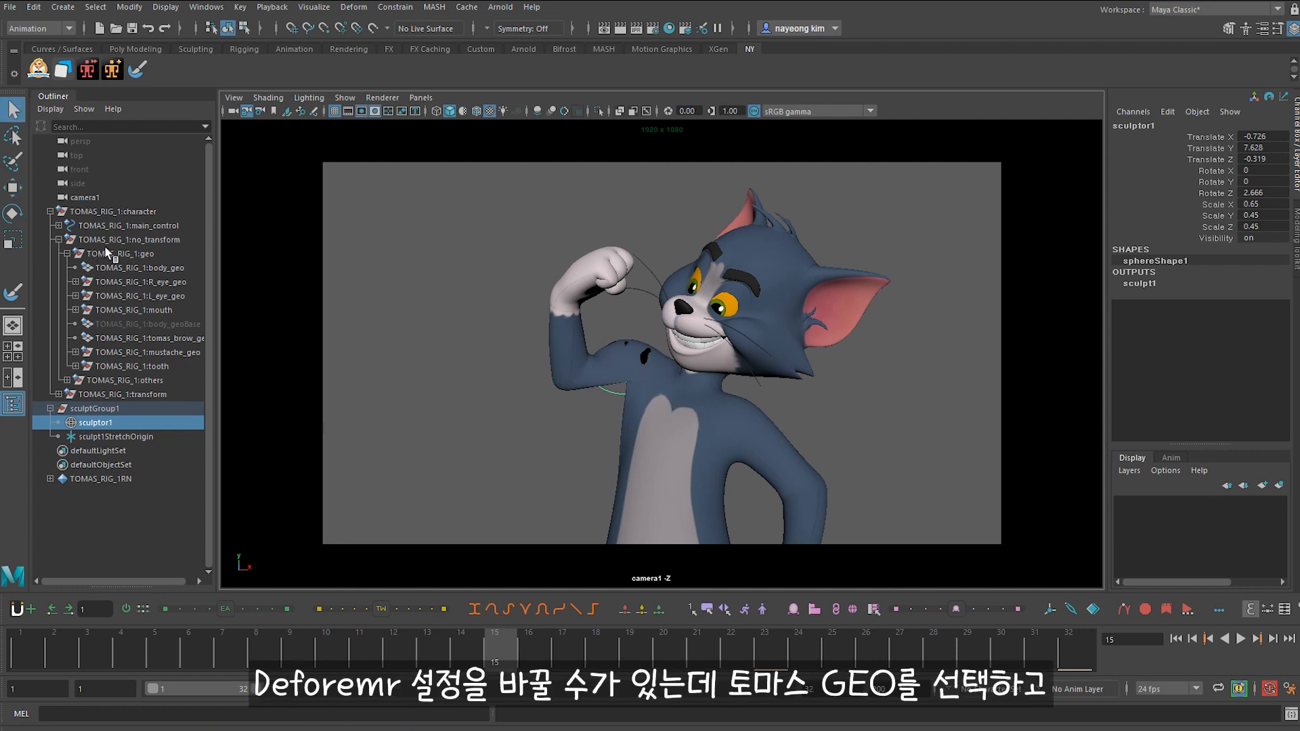
Step: Select body_geo and open its attributes in the Attribute Editor, placed clear of the bent arm
click(750, 444)
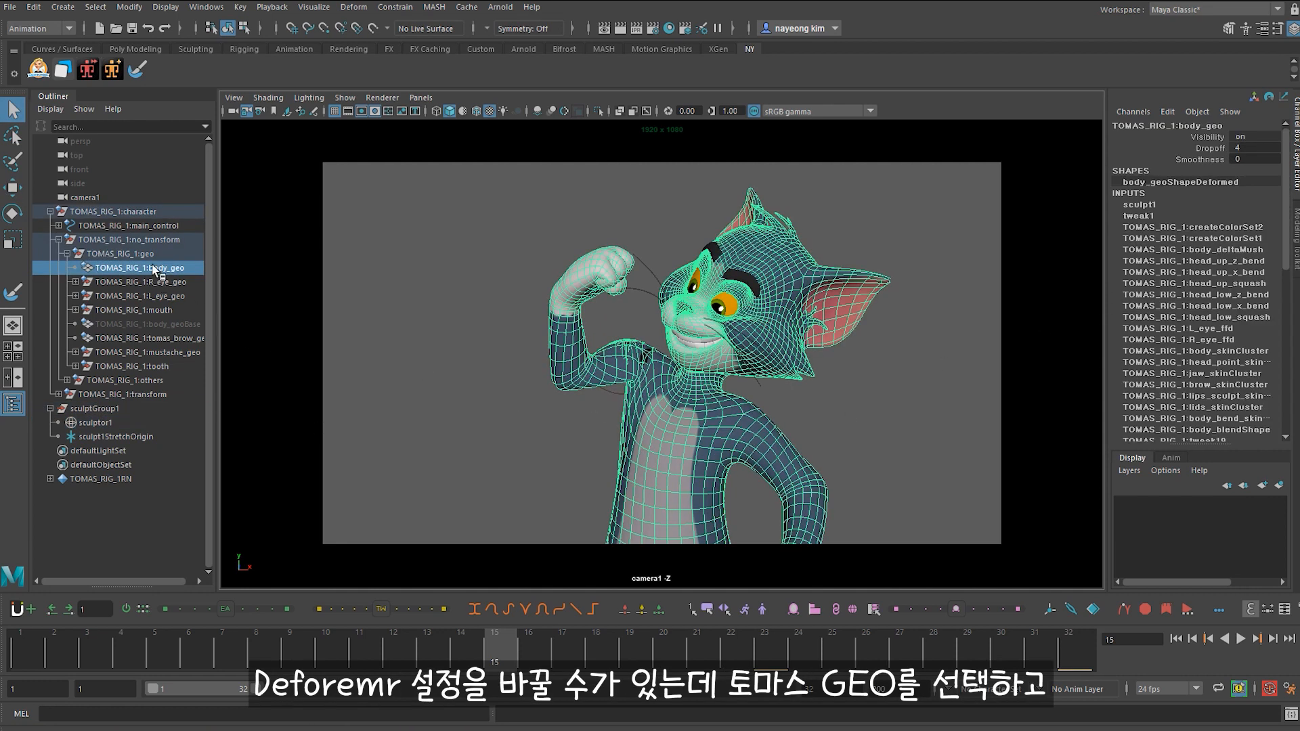
key(ctrl+a)
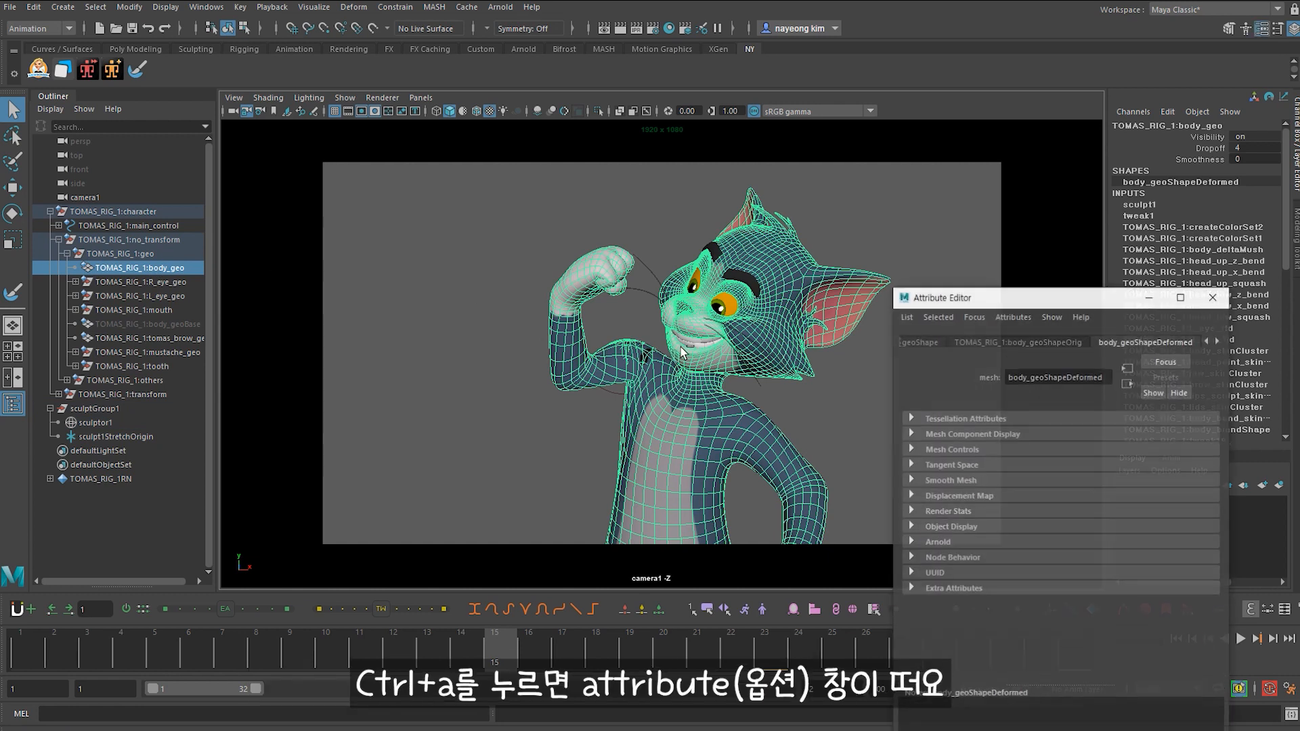
drag(1025, 299, 945, 200)
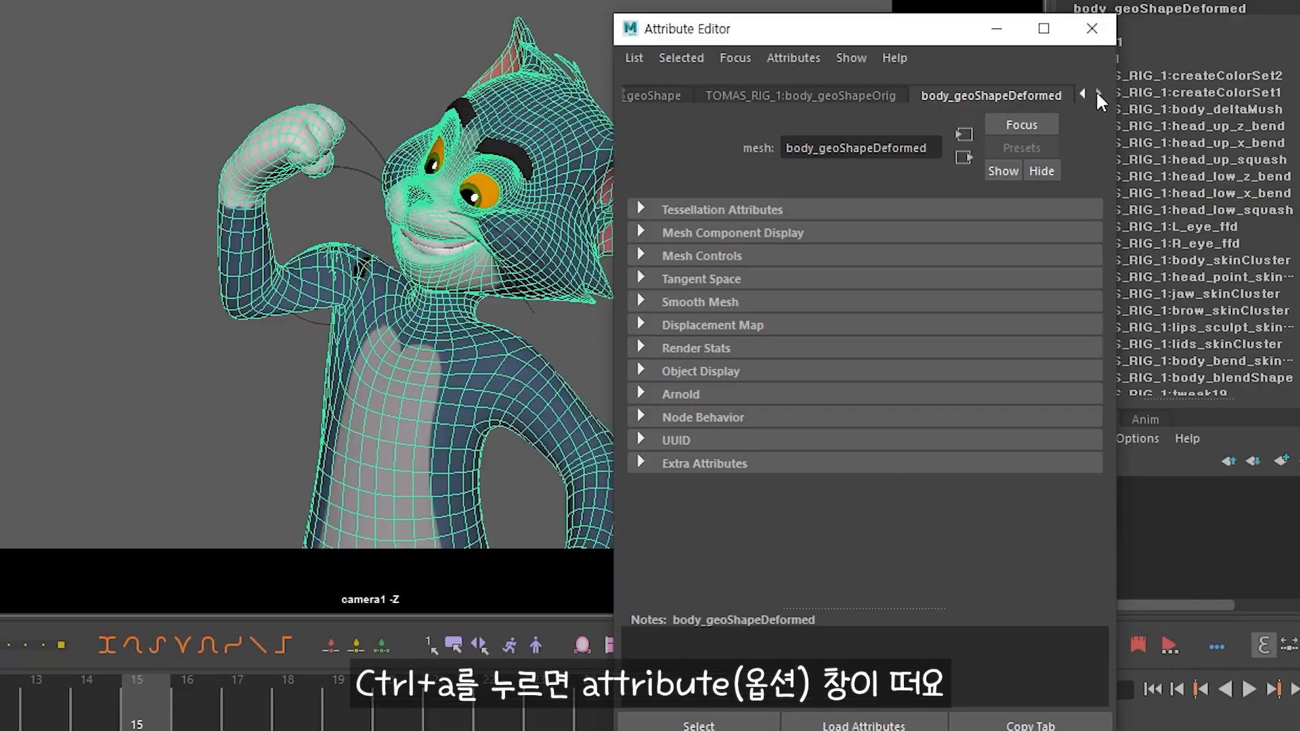
Step: Find the sculpt1 node among body_geo's connected nodes and display its Sculpt History attributes
click(1139, 239)
click(1138, 238)
click(1139, 238)
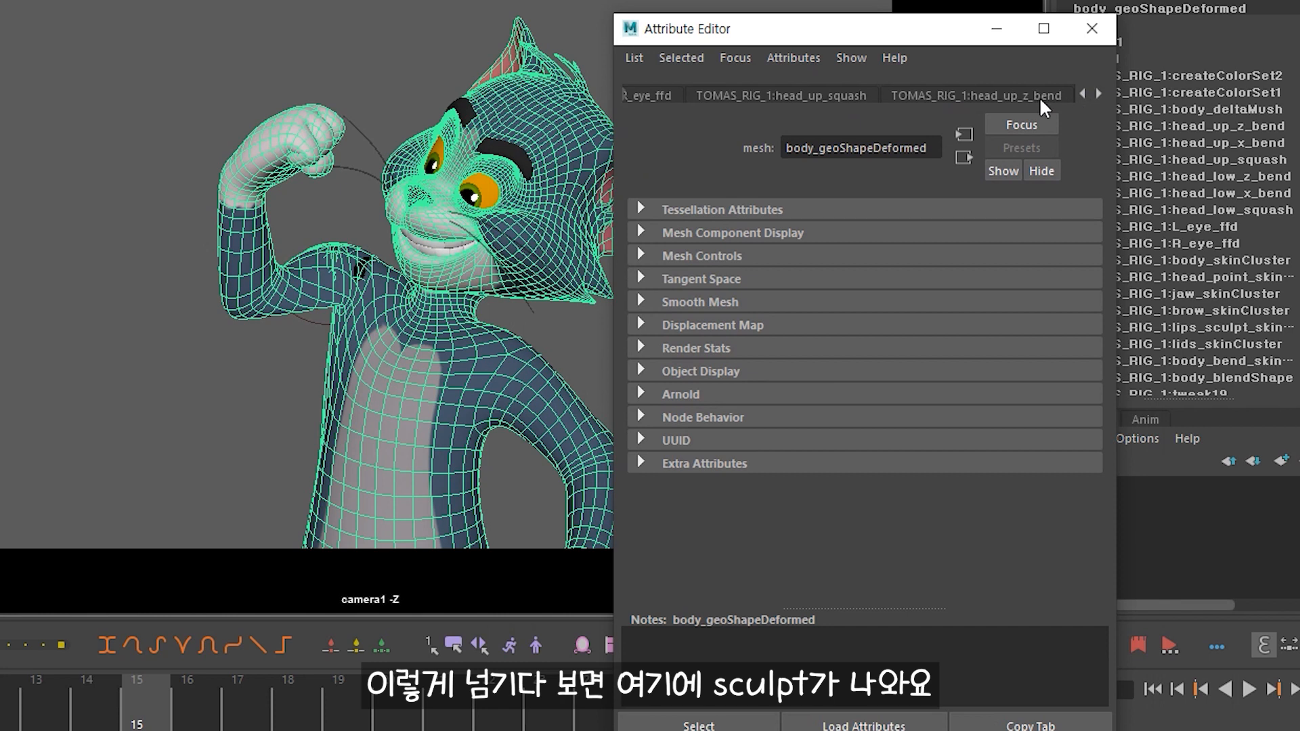
click(1098, 94)
click(1098, 93)
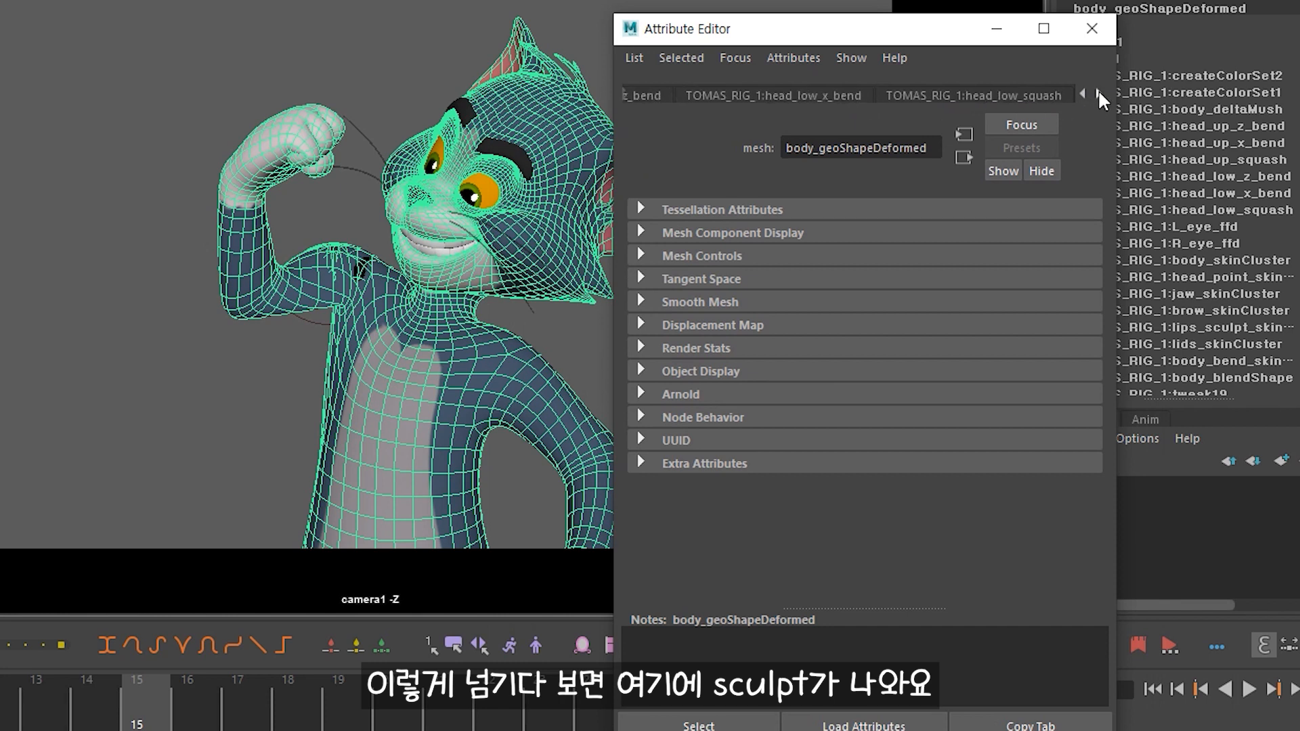
click(1098, 93)
click(1098, 94)
click(1098, 93)
click(1098, 93)
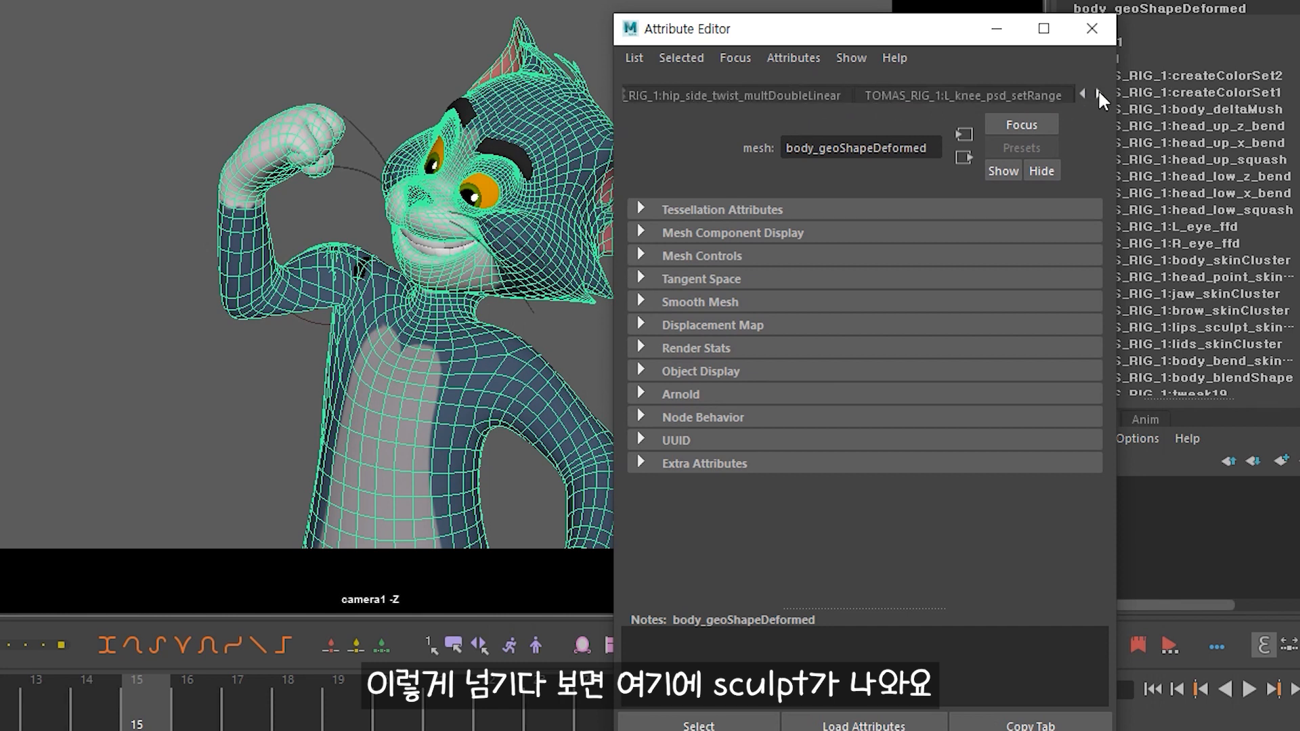
click(1098, 93)
click(1098, 93)
click(1099, 93)
click(1099, 92)
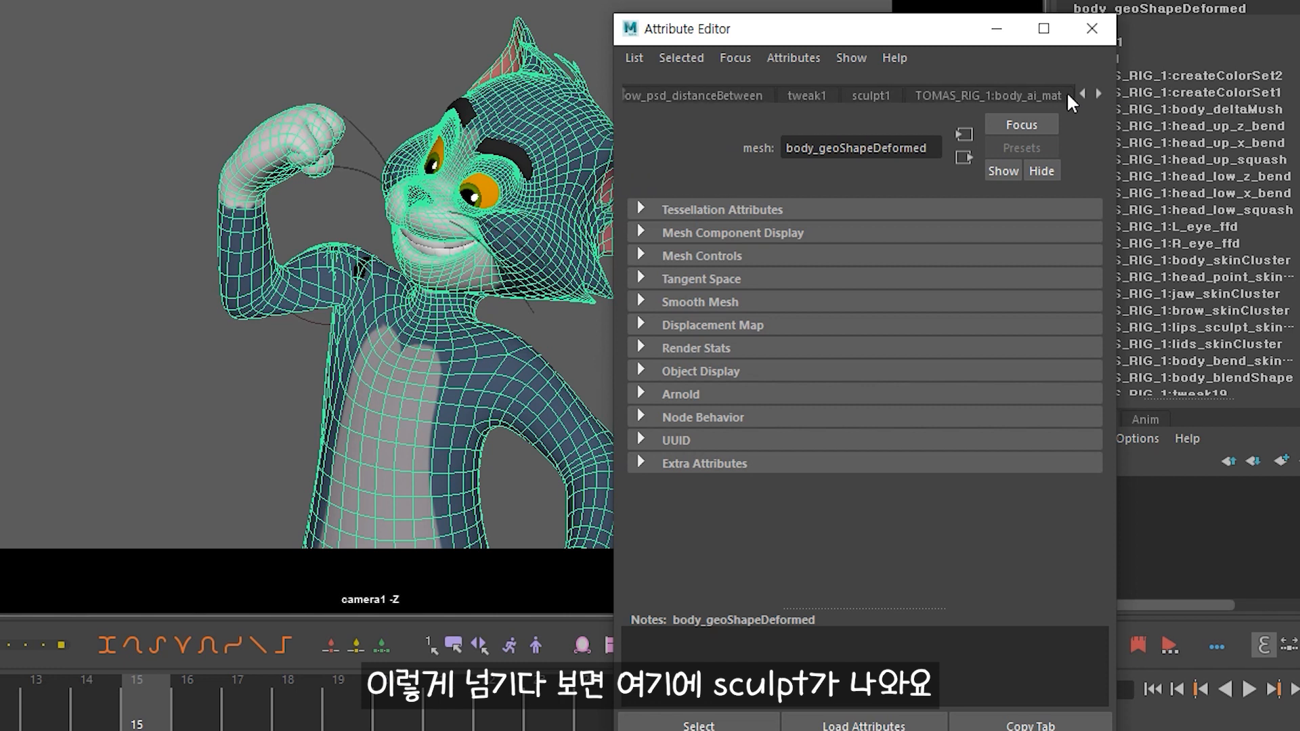
click(870, 96)
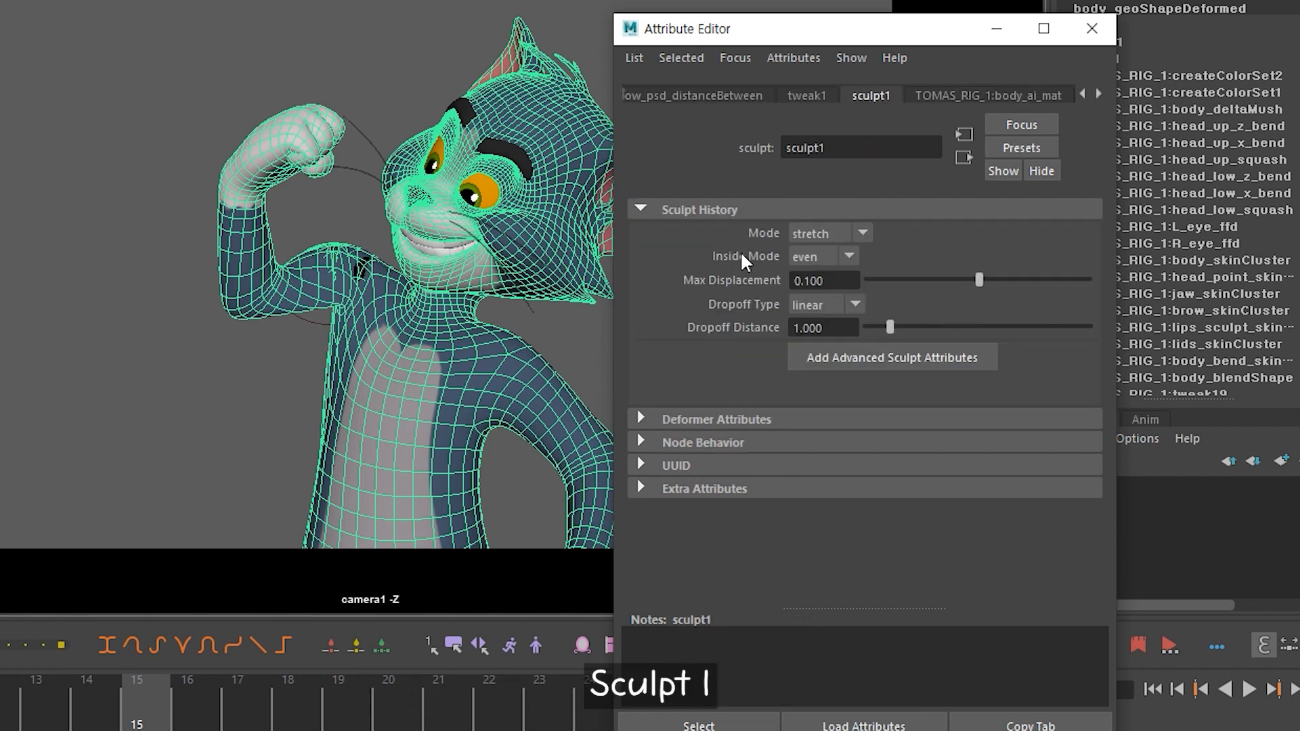
Step: Compare the flip, project and stretch modes of sculpt1 on the arm and set the mode to flip
click(830, 230)
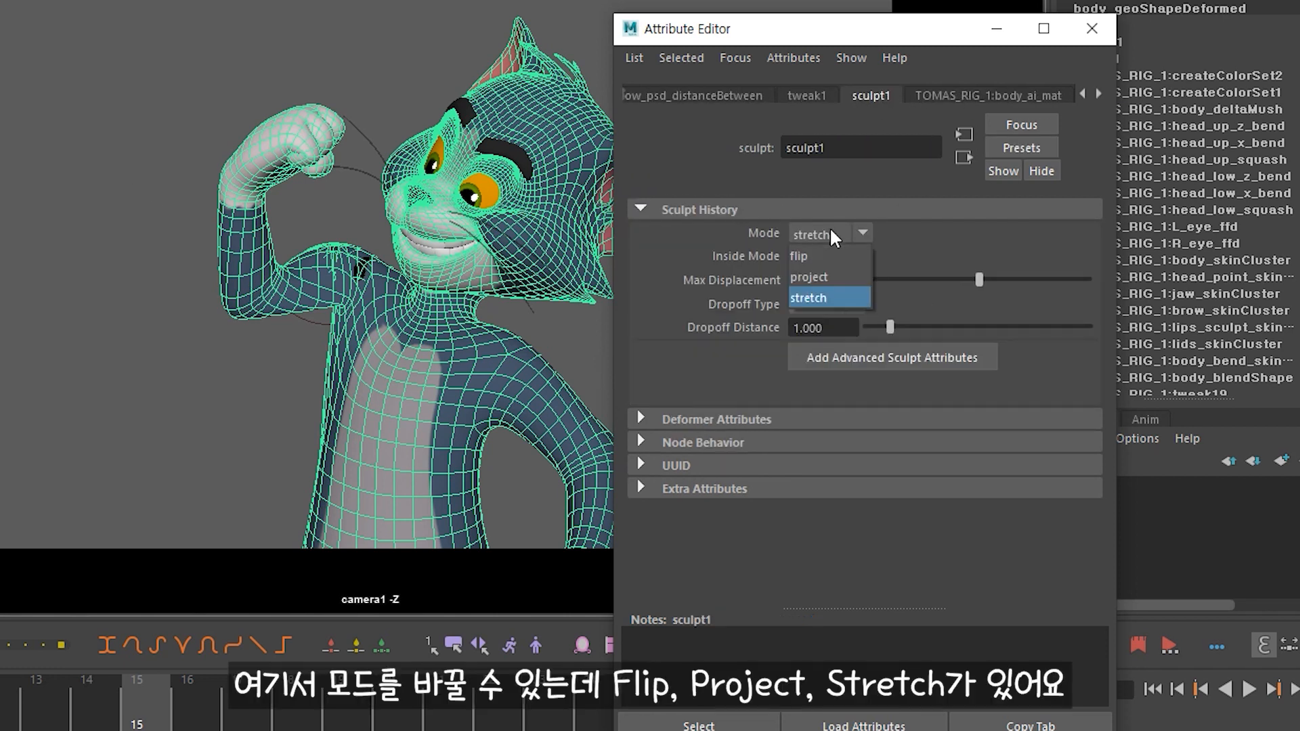
click(818, 255)
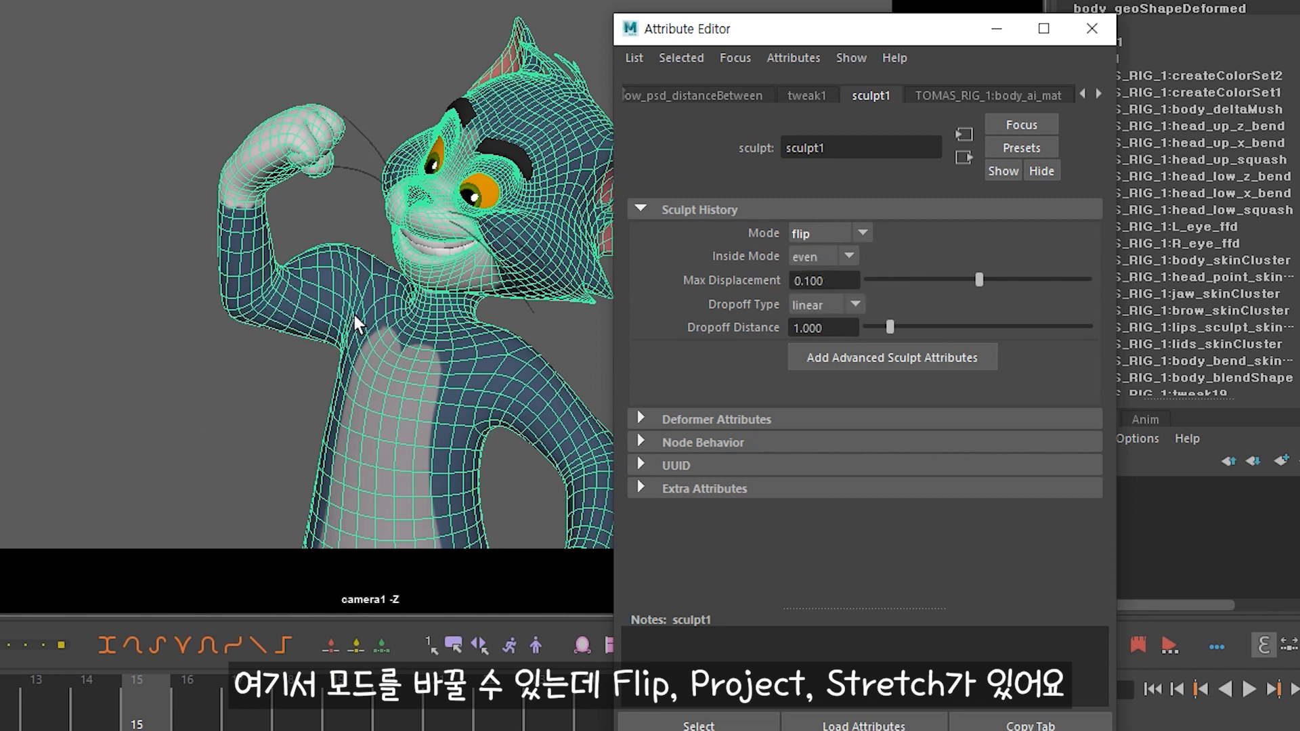
click(823, 231)
click(803, 264)
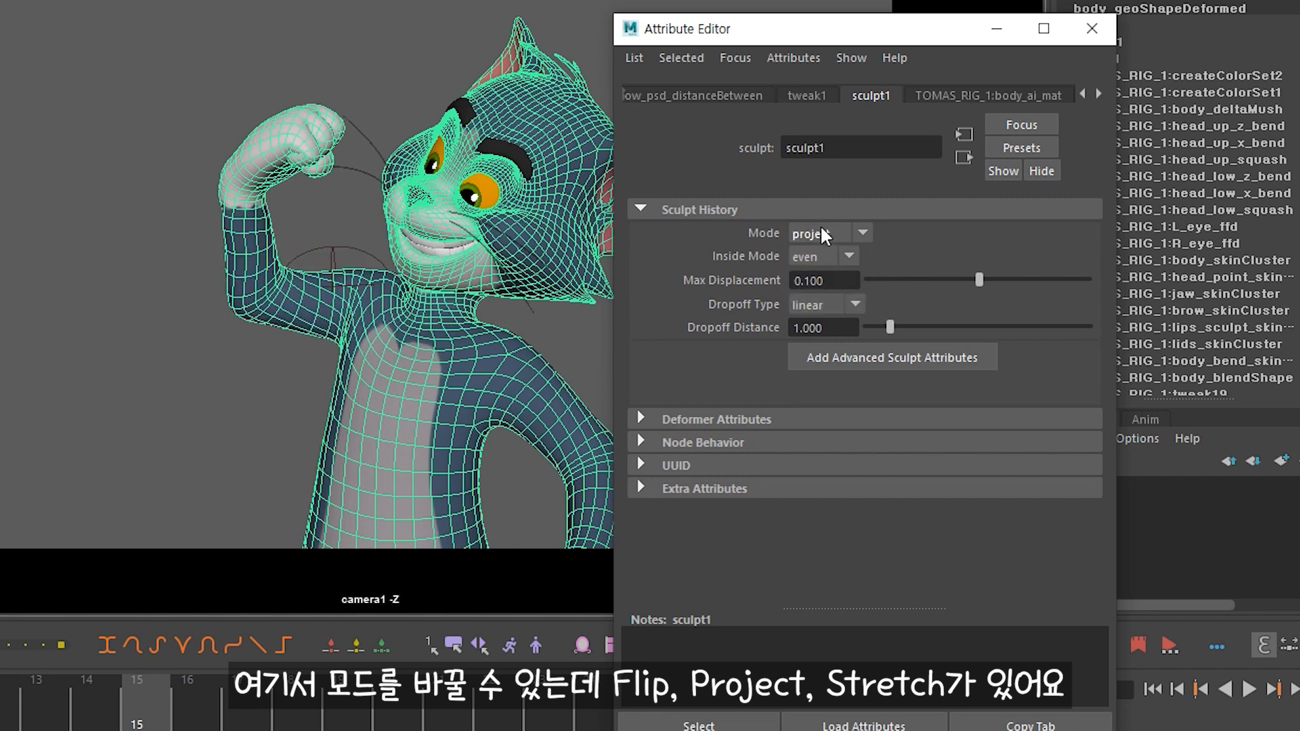
click(823, 234)
click(823, 294)
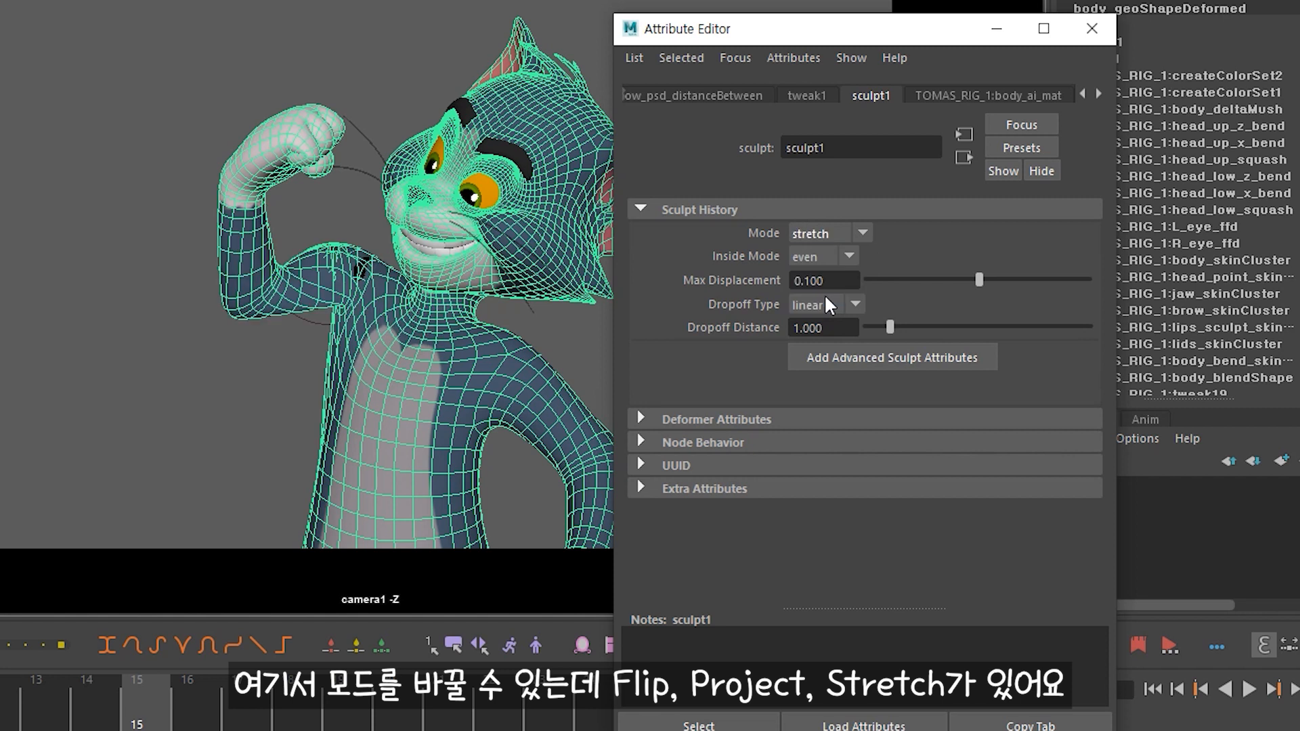
click(830, 238)
click(819, 250)
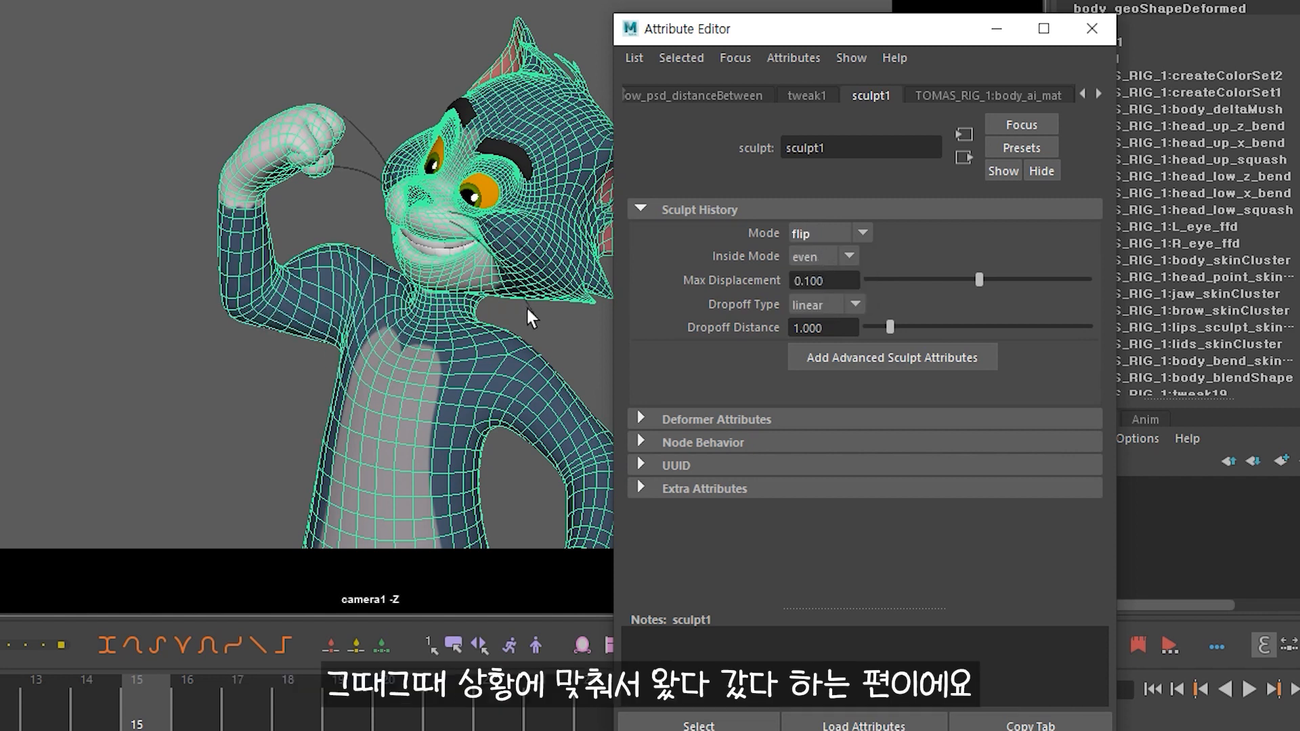
Step: Select sculptor1, try the project mode of sculpt1 on the bent arm and set the mode back to flip
click(245, 236)
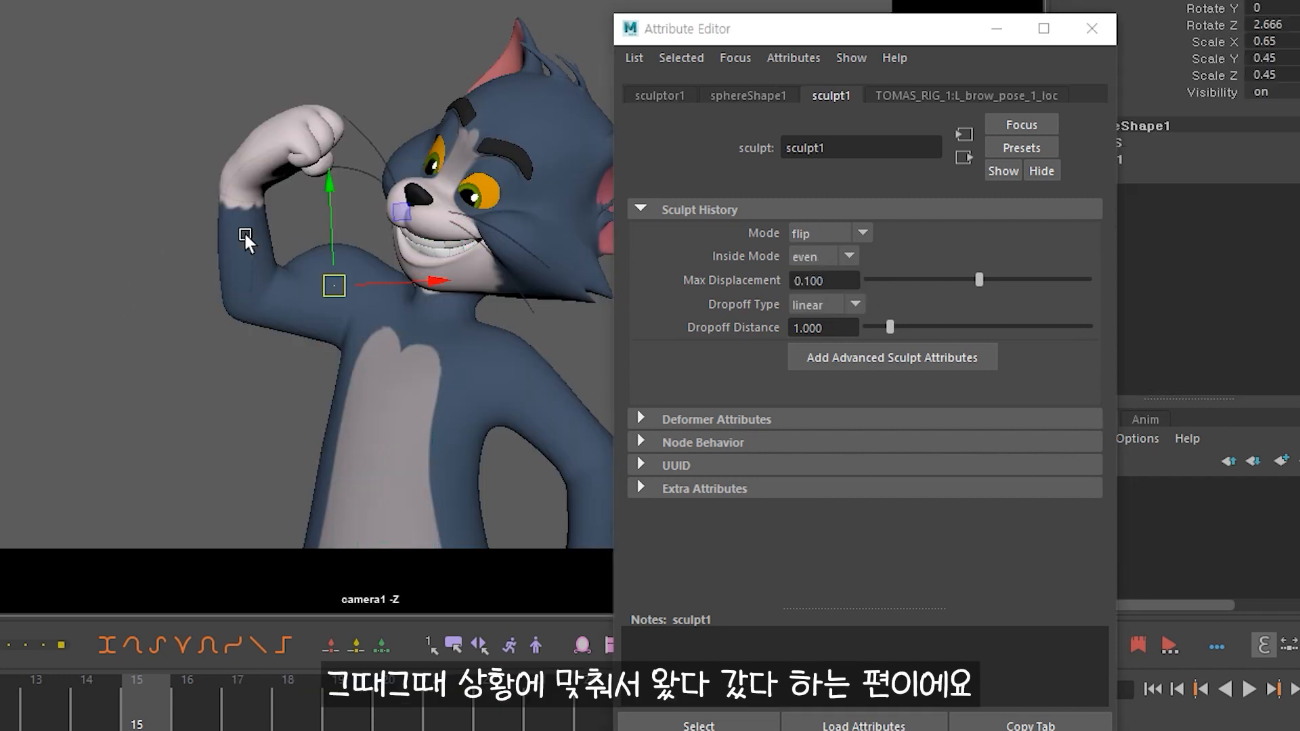
click(832, 239)
click(821, 276)
click(953, 333)
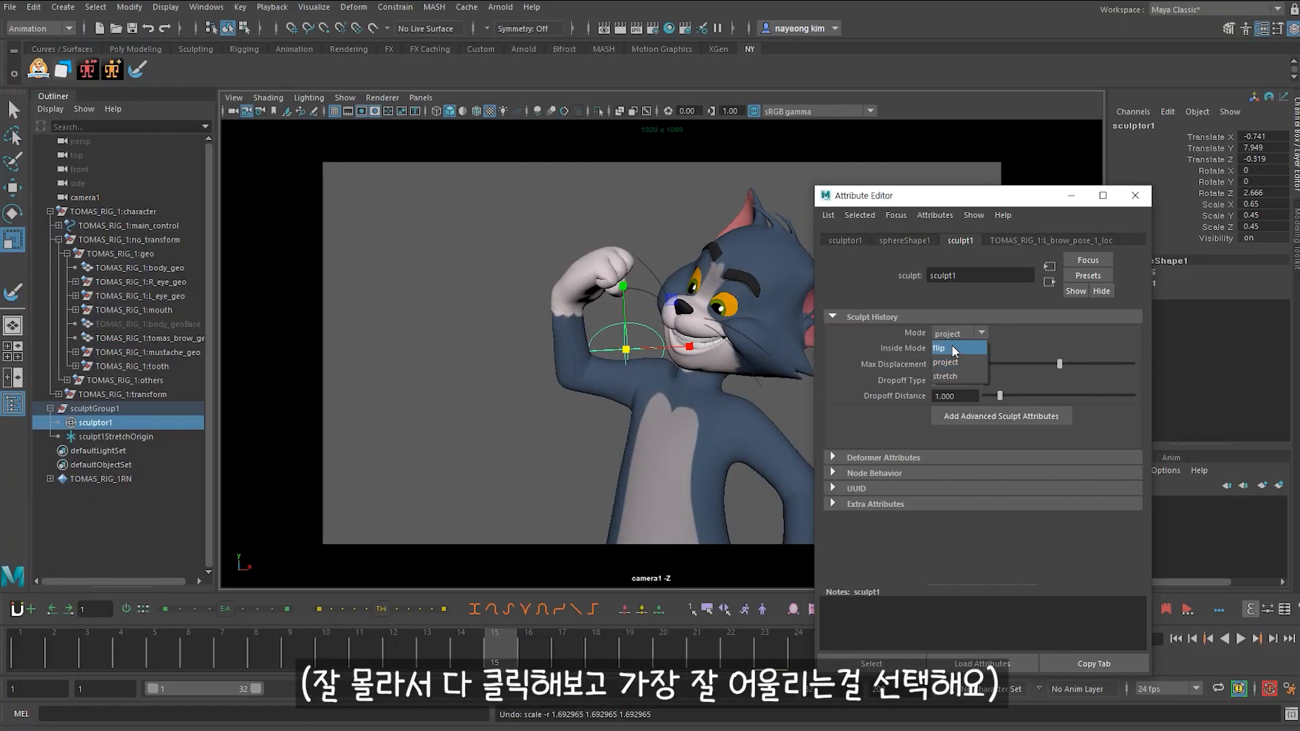
click(952, 349)
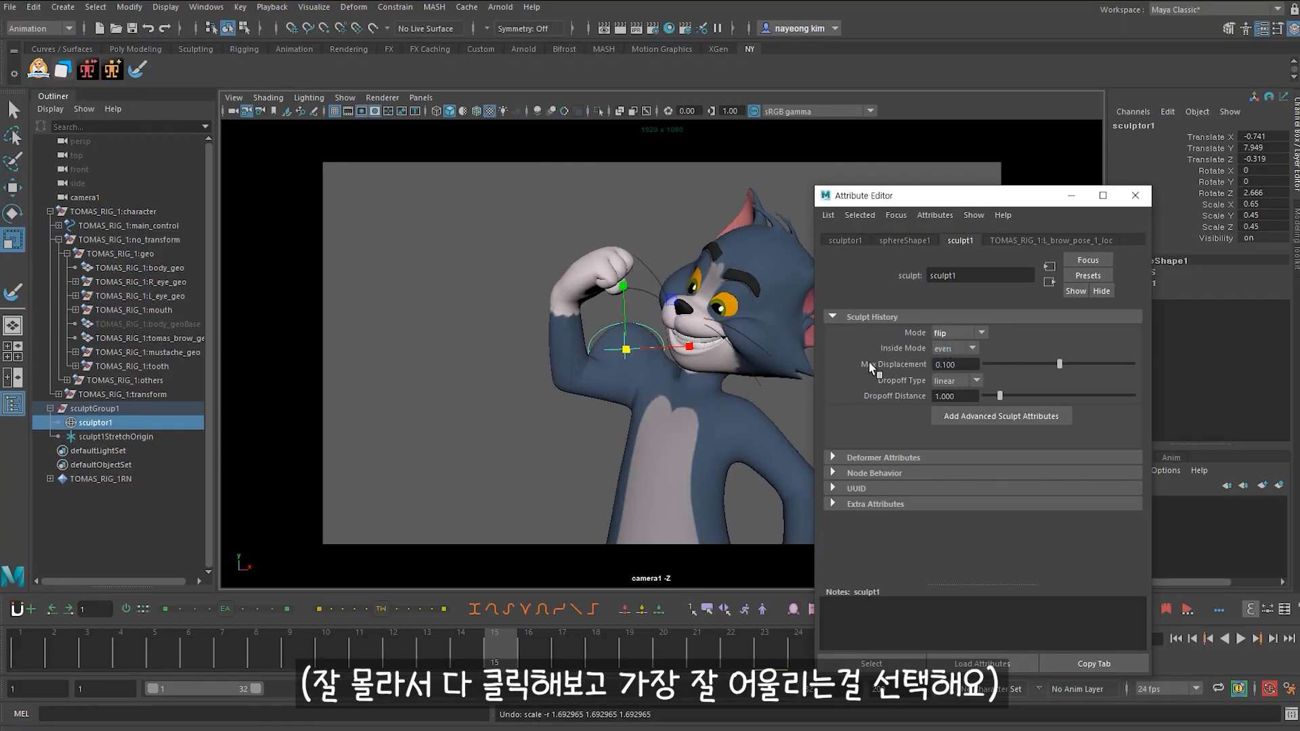
Step: Move sculptor1 to about X -0.724, Y 7.588 and rotate it to about -8.936 on Z
key(w)
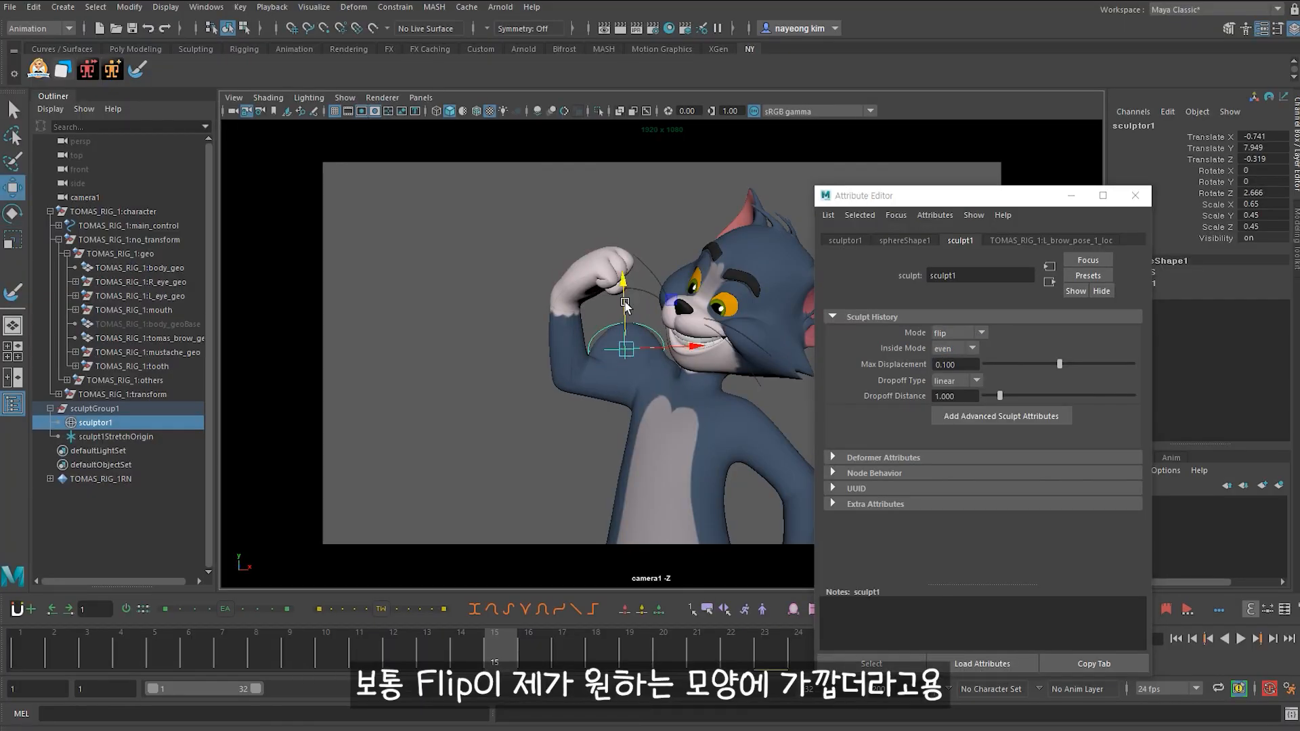
mouse_move(625, 321)
mouse_down()
mouse_move(625, 343)
mouse_move(677, 343)
mouse_up()
key(e)
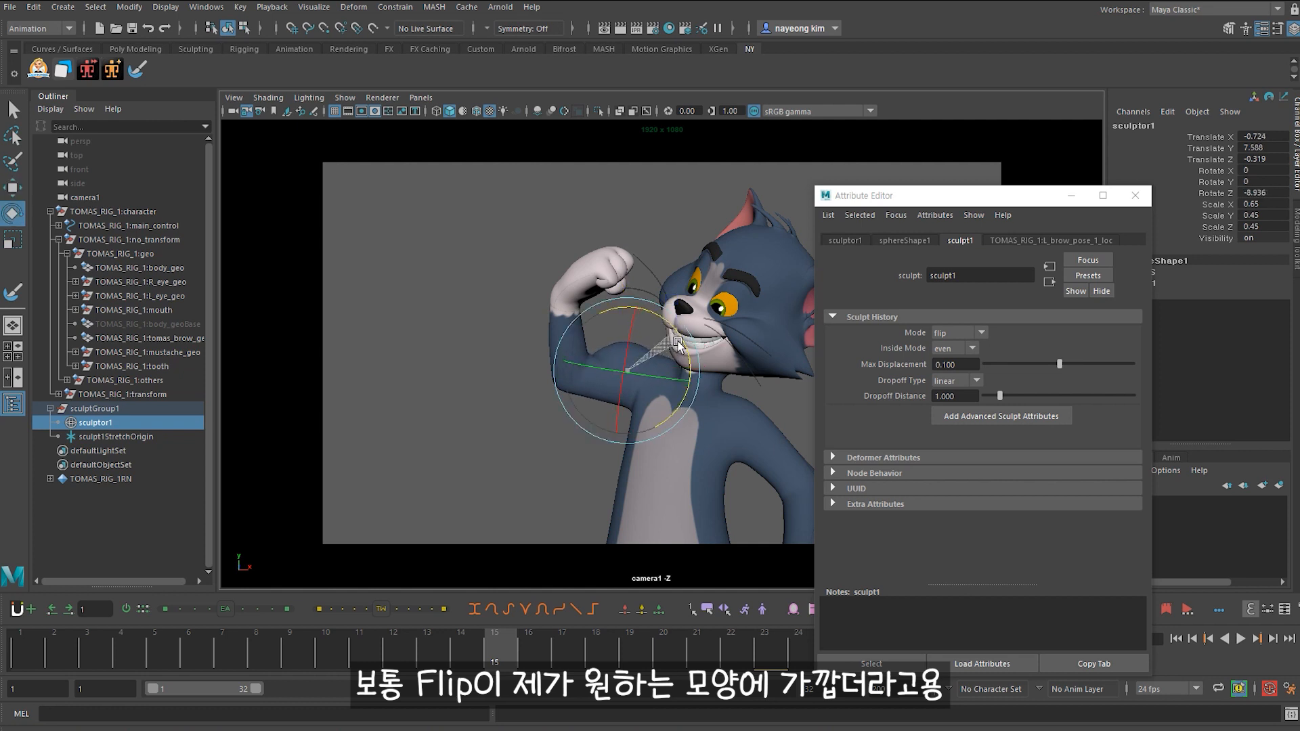
drag(677, 343, 677, 342)
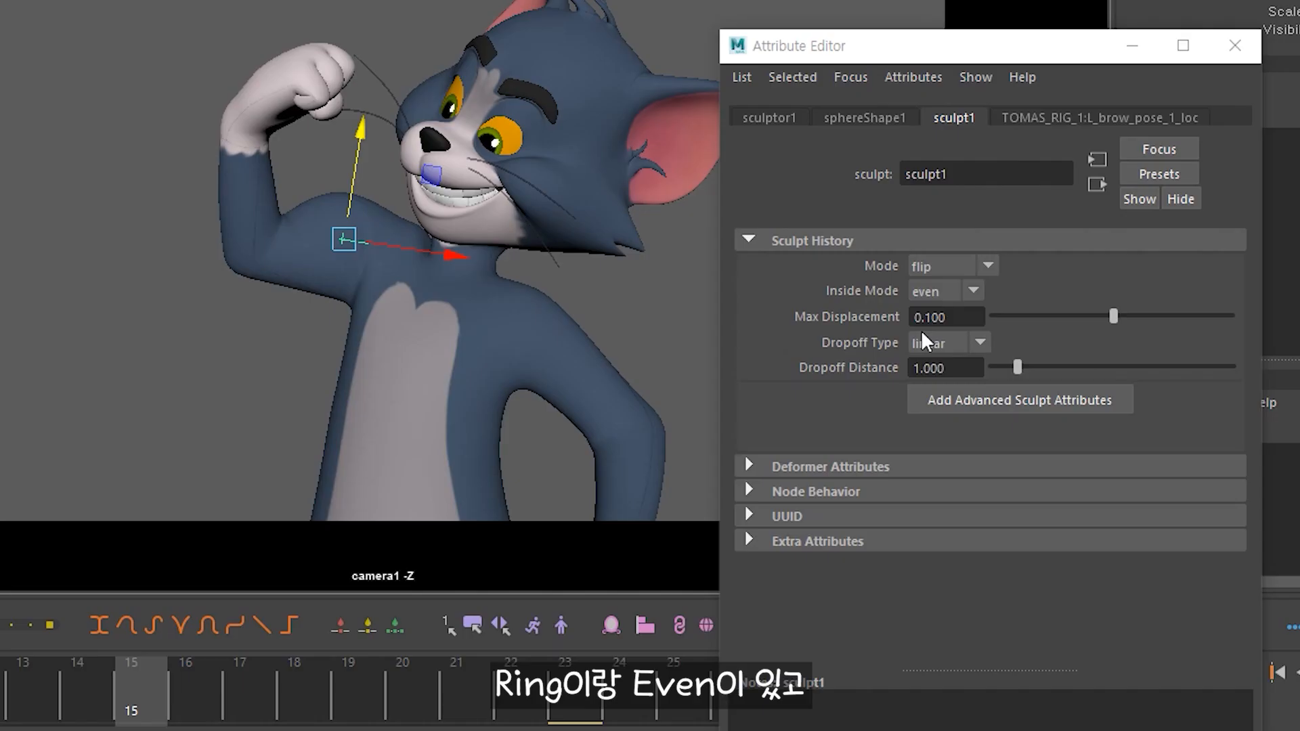
Step: Try inside mode ring and dropoff type none on sculpt1, and return them to even and linear
click(948, 291)
click(935, 317)
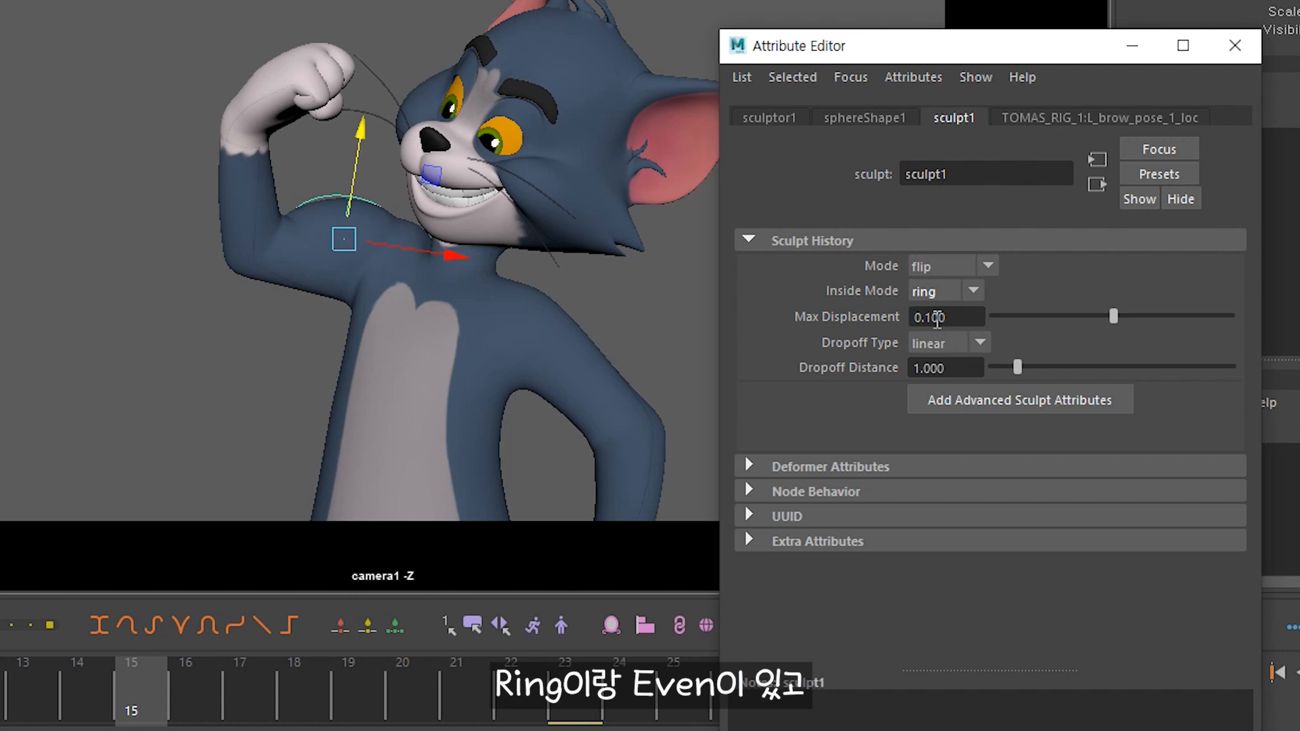
click(937, 339)
click(940, 346)
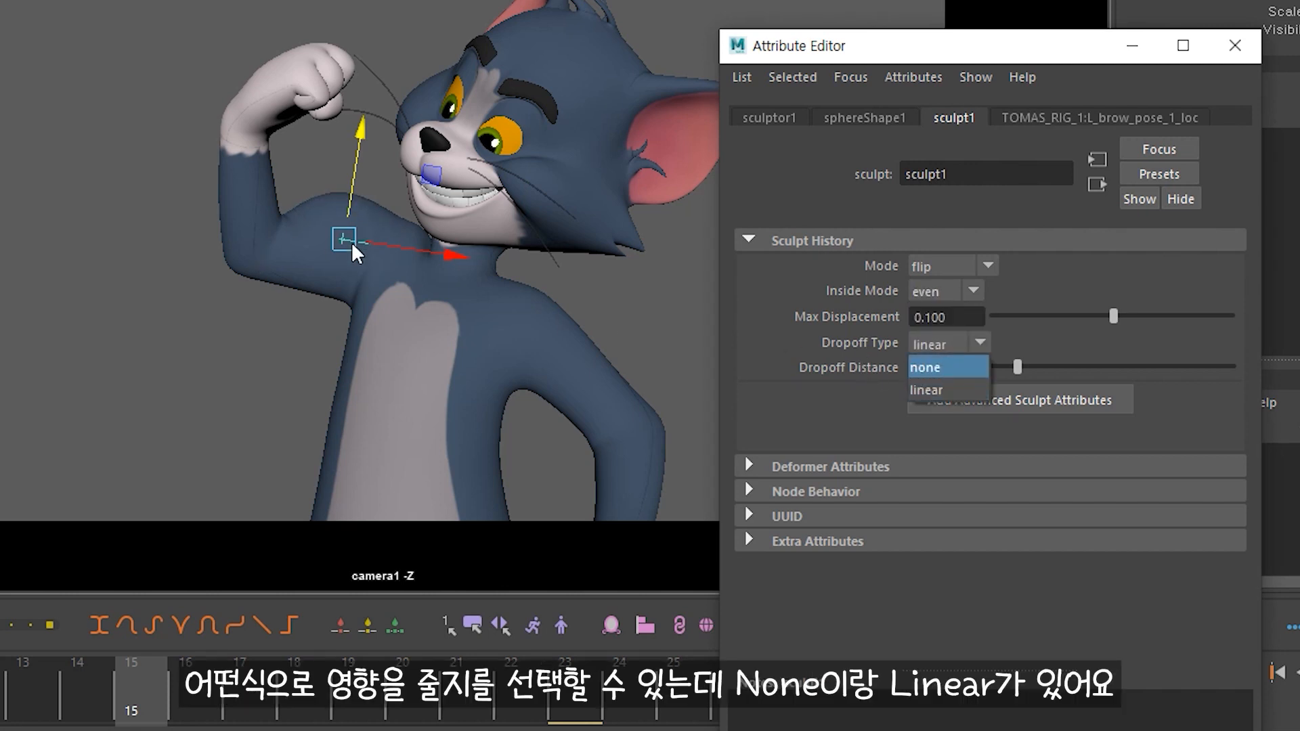
click(940, 367)
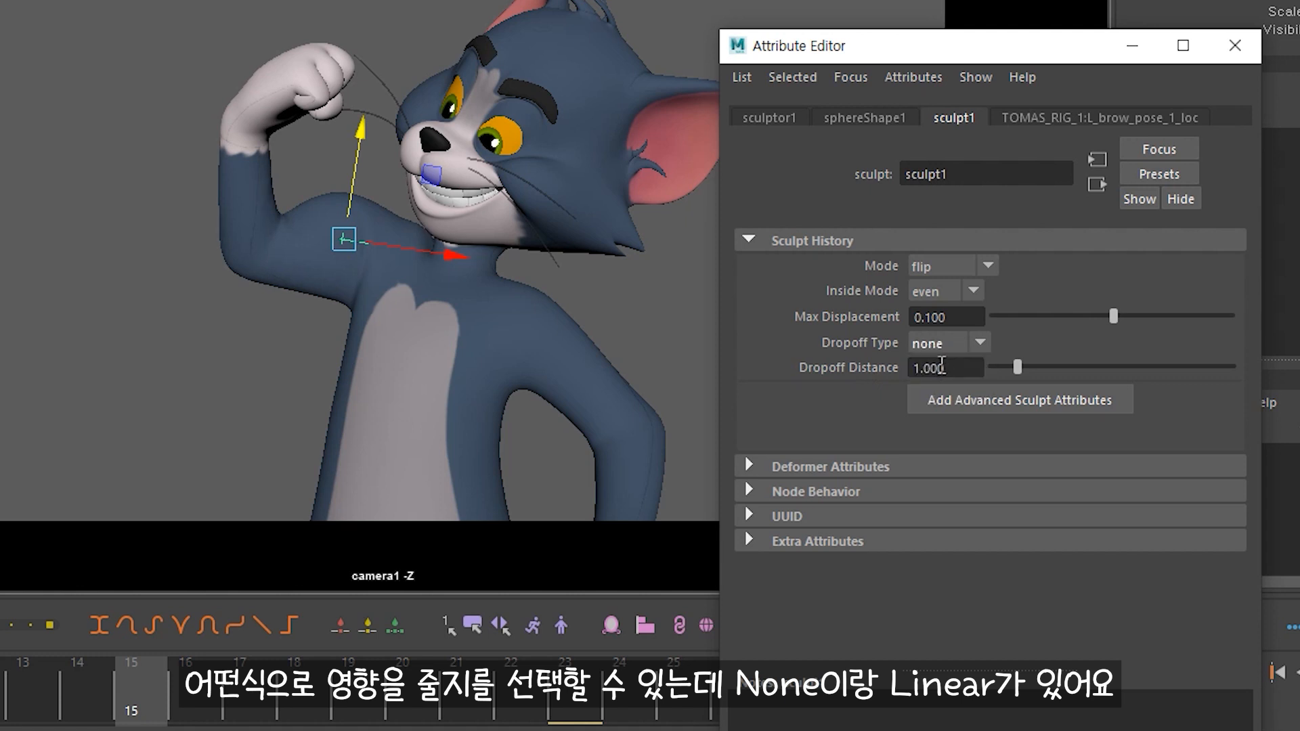
click(940, 343)
click(935, 389)
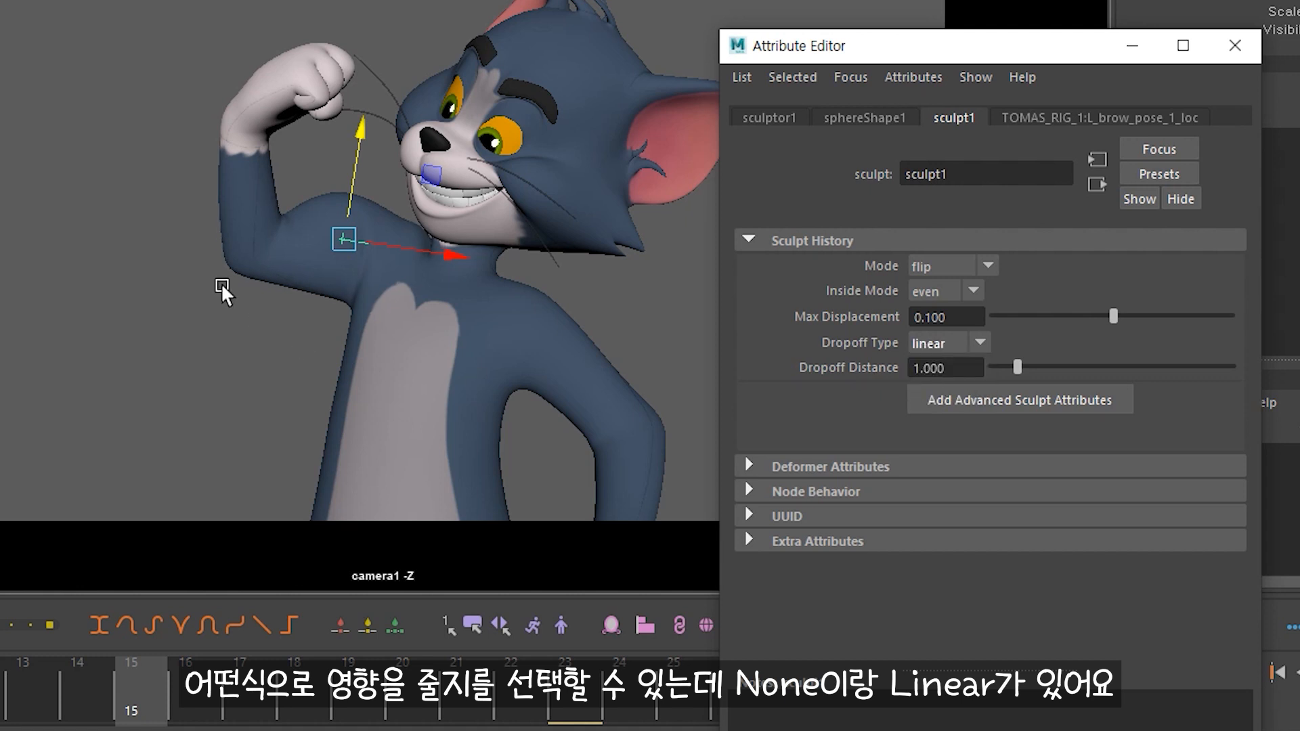
click(965, 347)
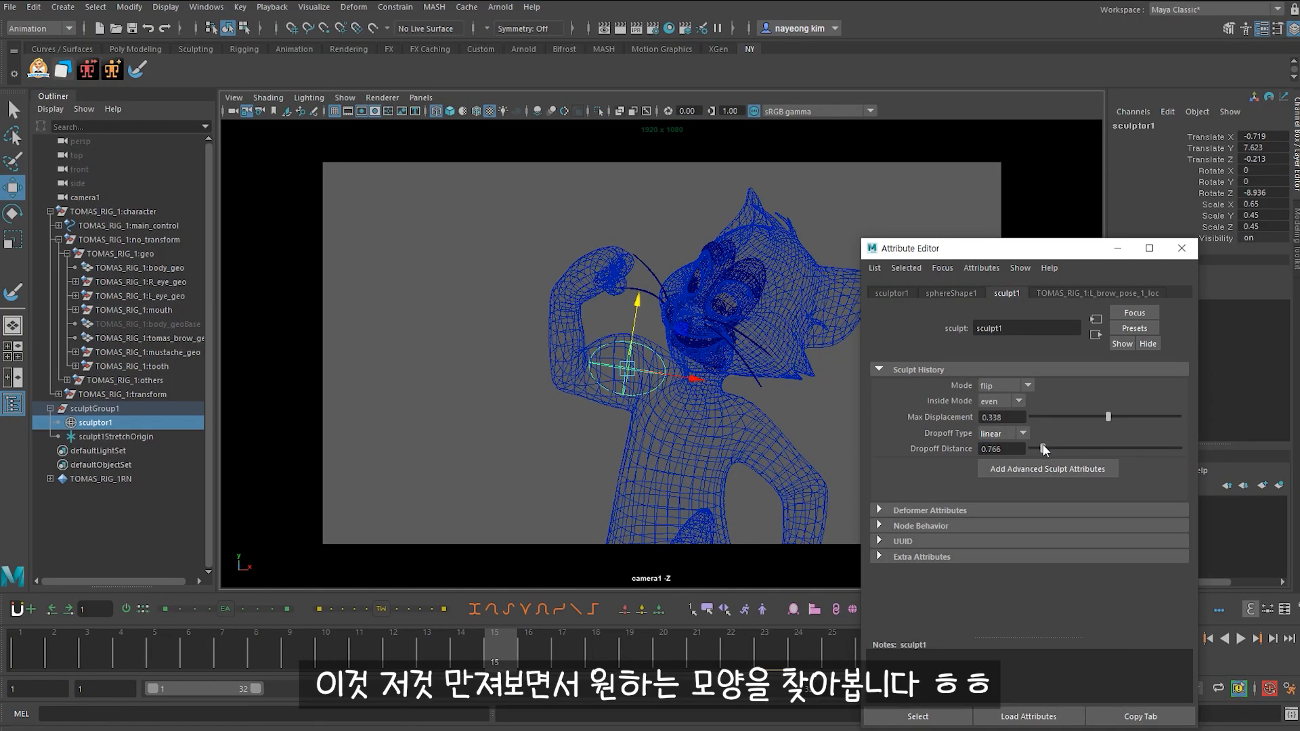
Step: Set sculpt1's Max Displacement to about 0.242 and its Dropoff Distance to about 0.096
drag(1042, 447, 1035, 448)
drag(1113, 417, 1108, 418)
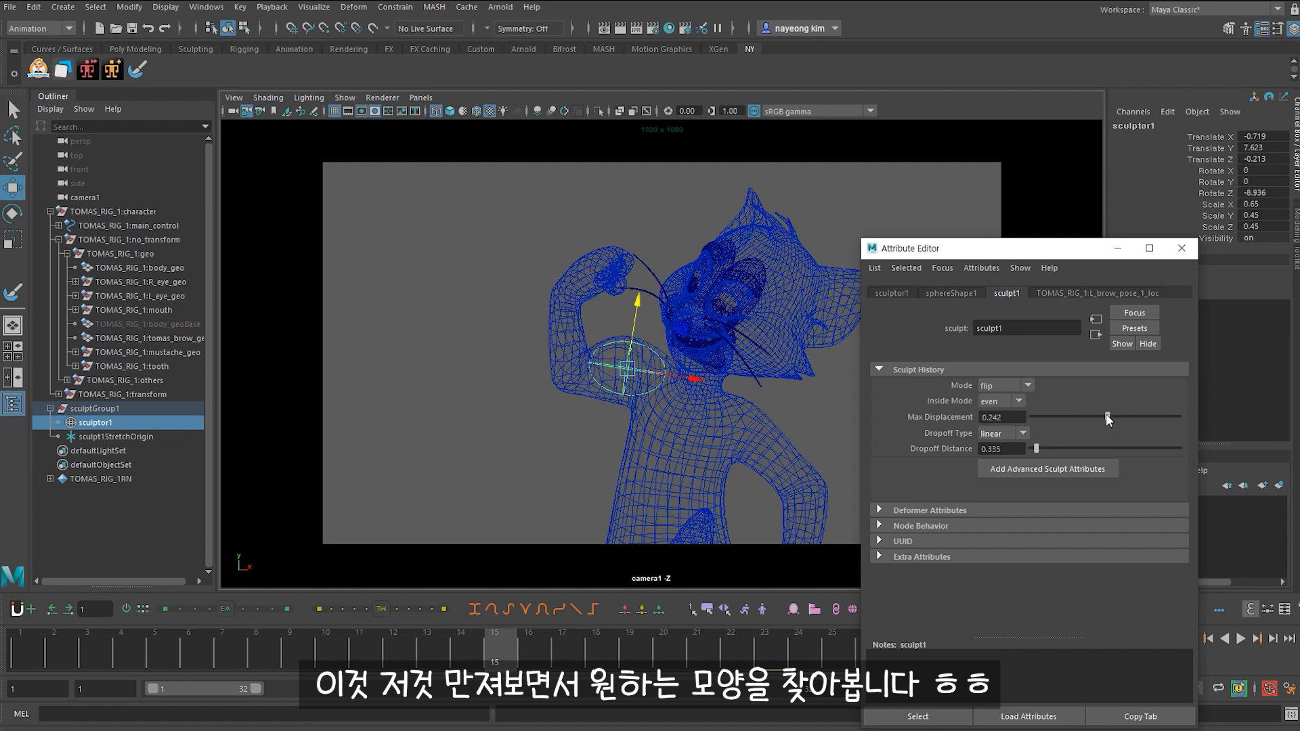
drag(1040, 452, 1032, 452)
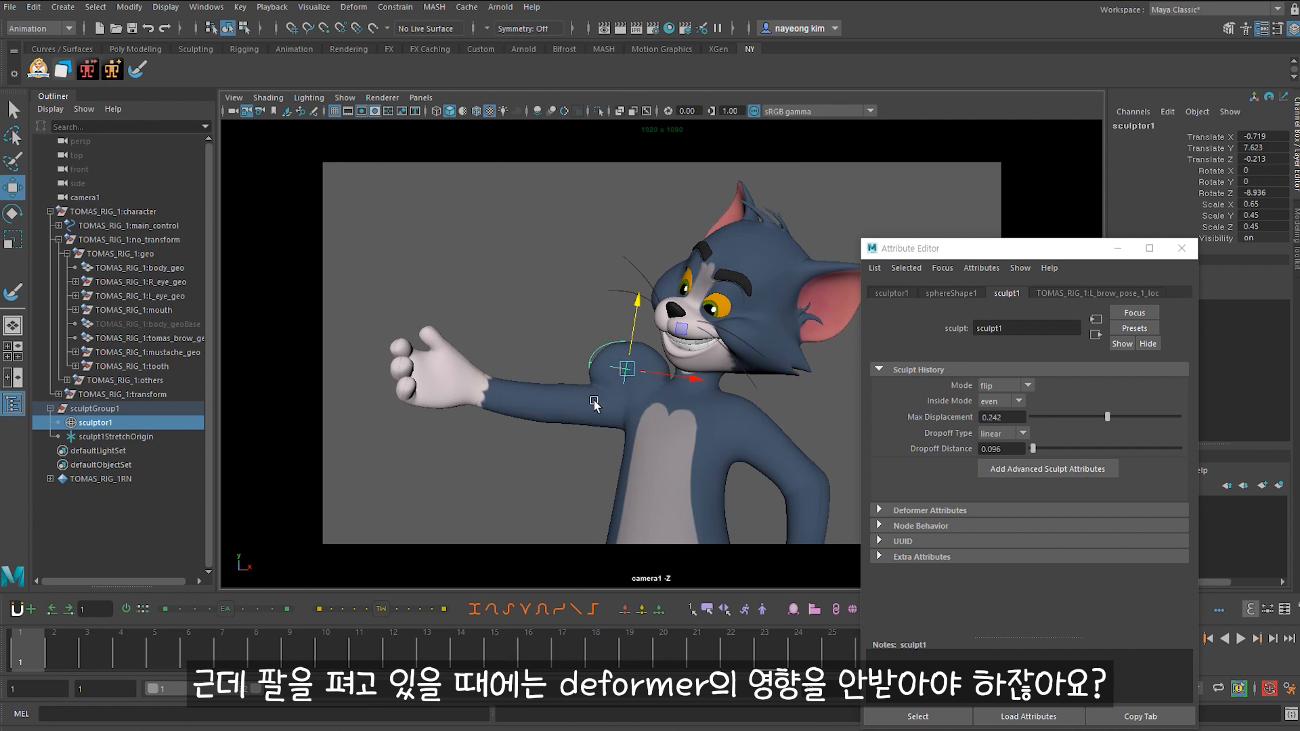
Step: Go to frame 14 with the arm bent, close the Attribute Editor and center the pivot of sculptGroup1
drag(84, 637, 291, 626)
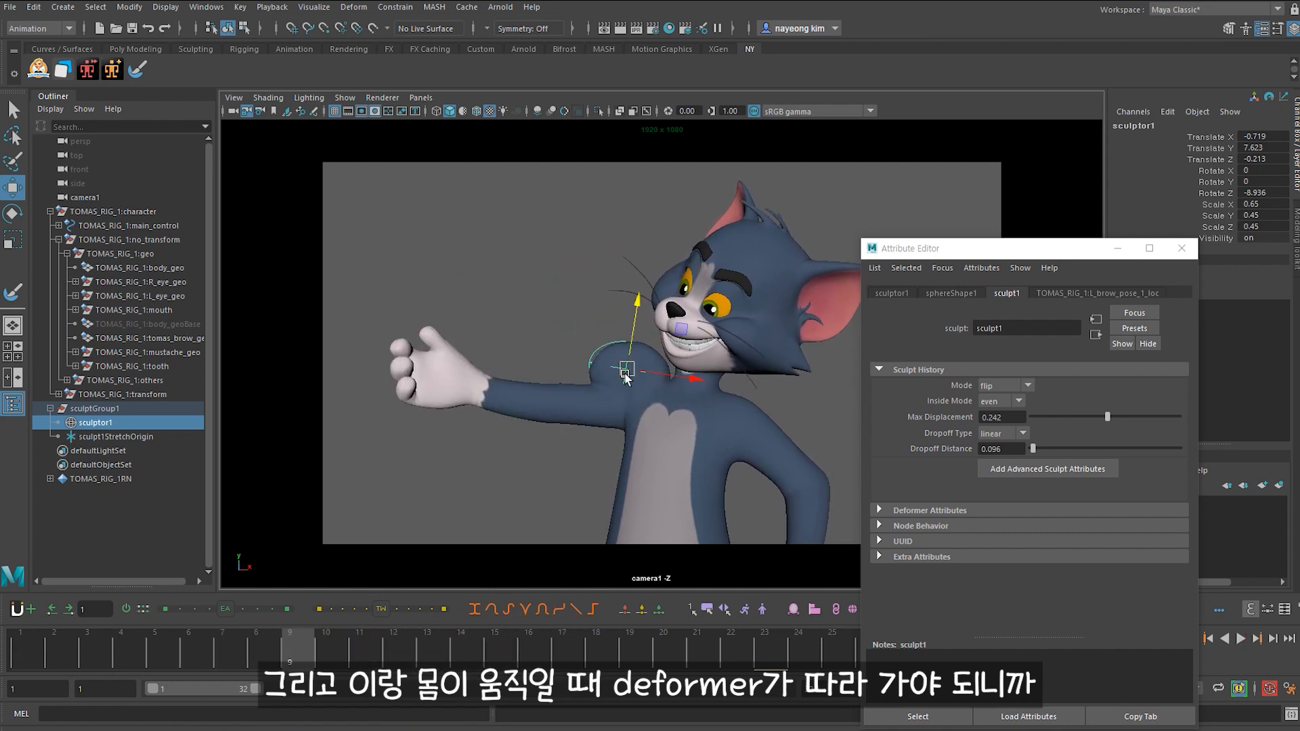
mouse_move(406, 631)
mouse_down()
mouse_move(284, 633)
mouse_move(493, 635)
mouse_move(474, 637)
mouse_up()
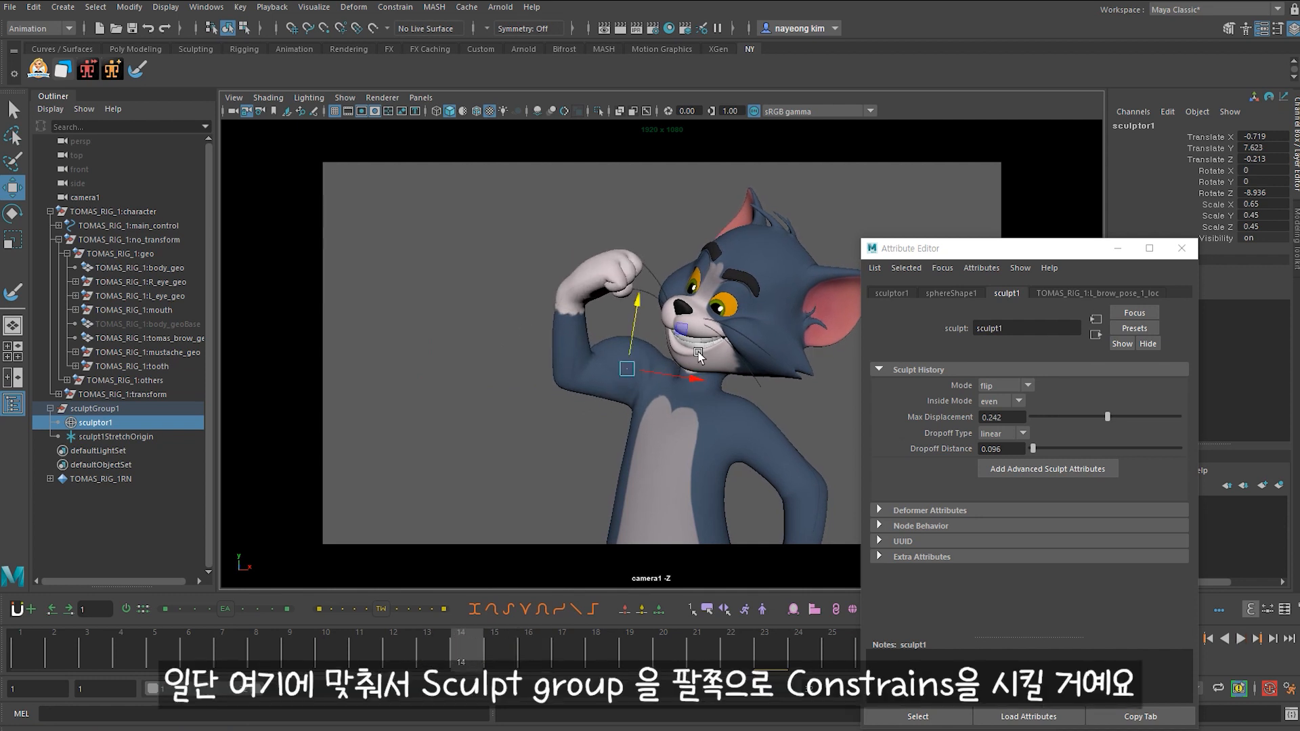
click(101, 409)
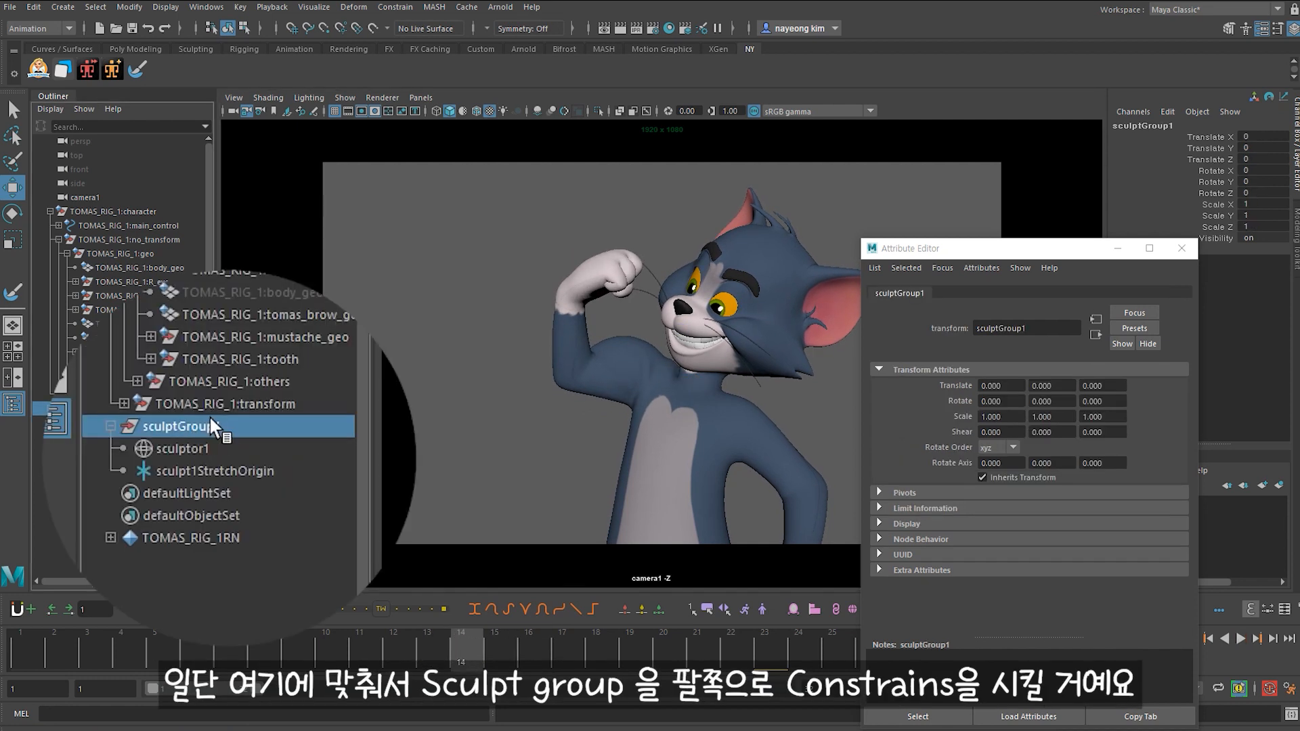
click(1181, 248)
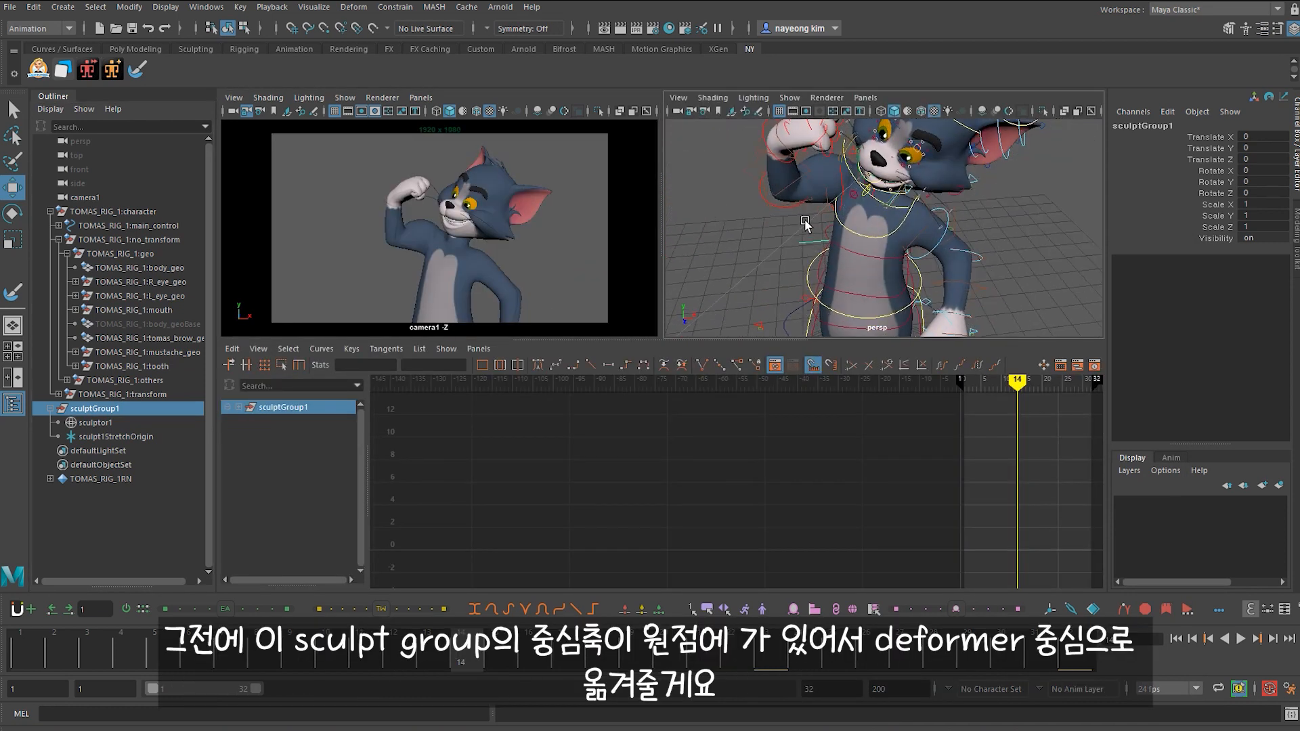
scroll(873, 192, down, 5)
alt+middle_drag(855, 279, 840, 271)
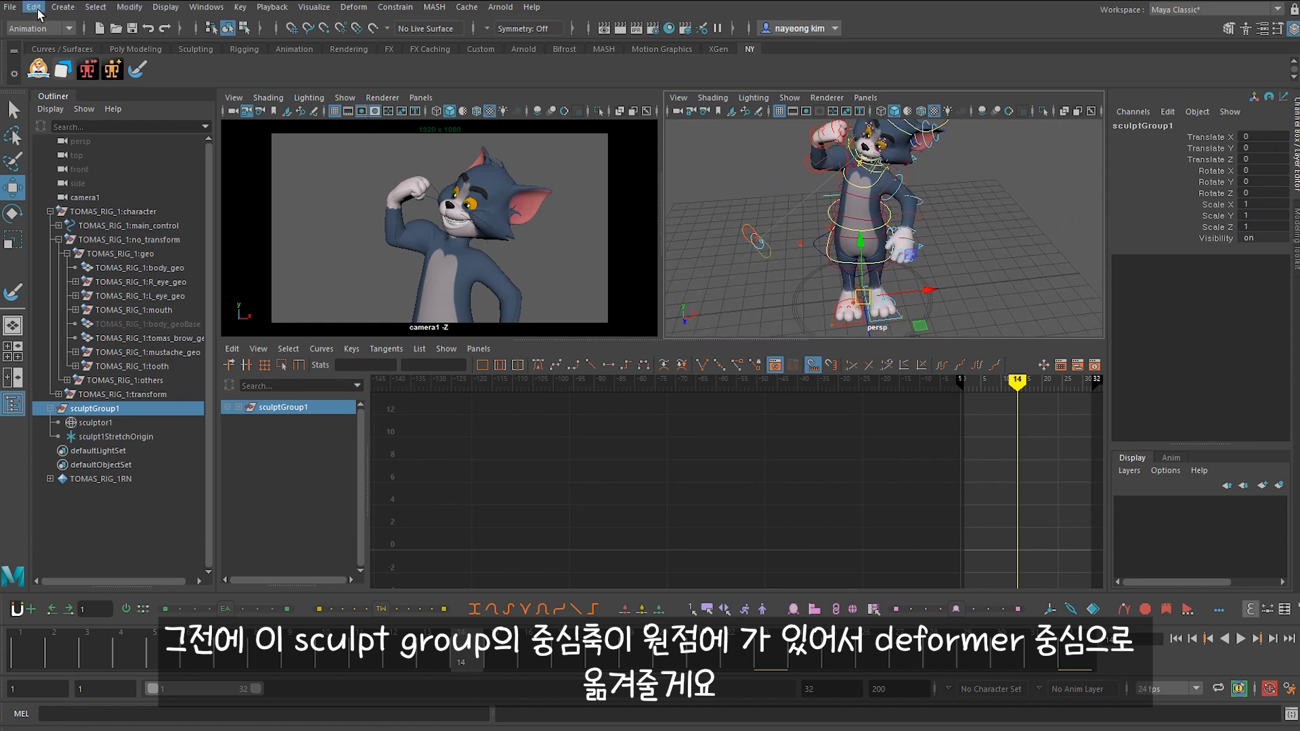
click(129, 6)
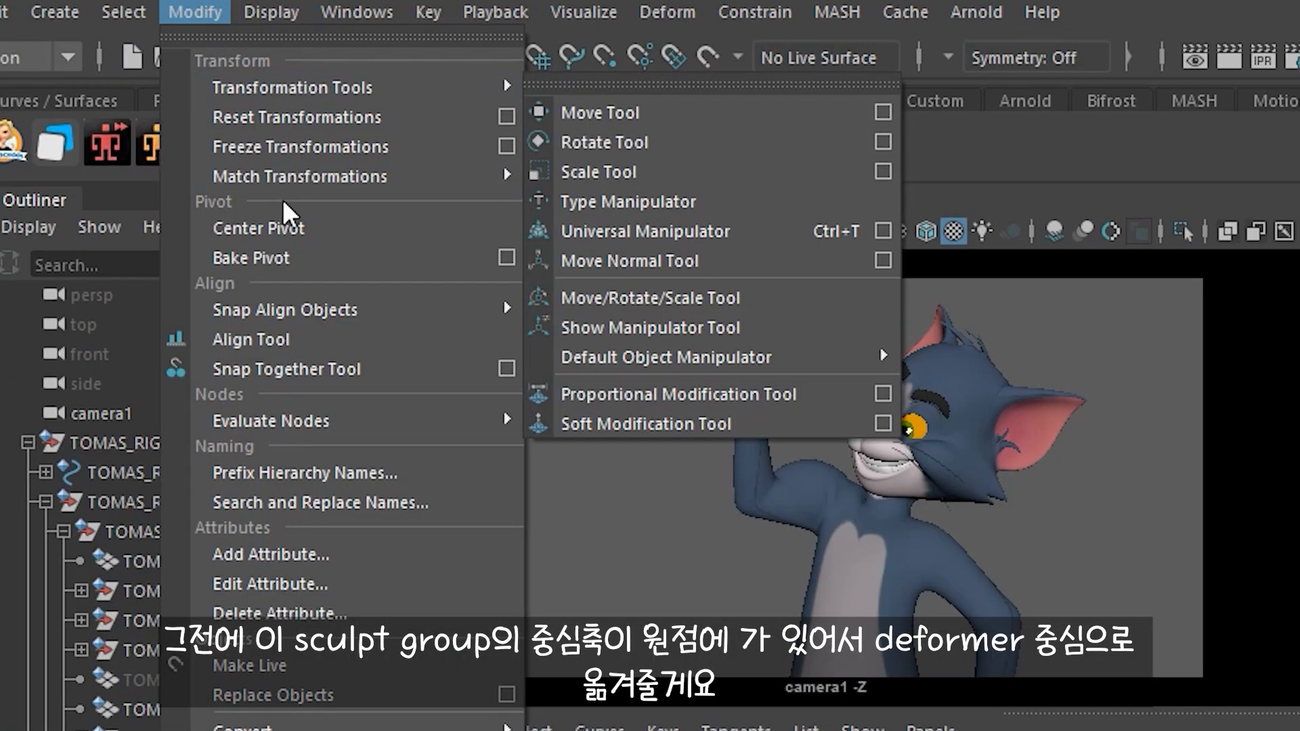
click(279, 229)
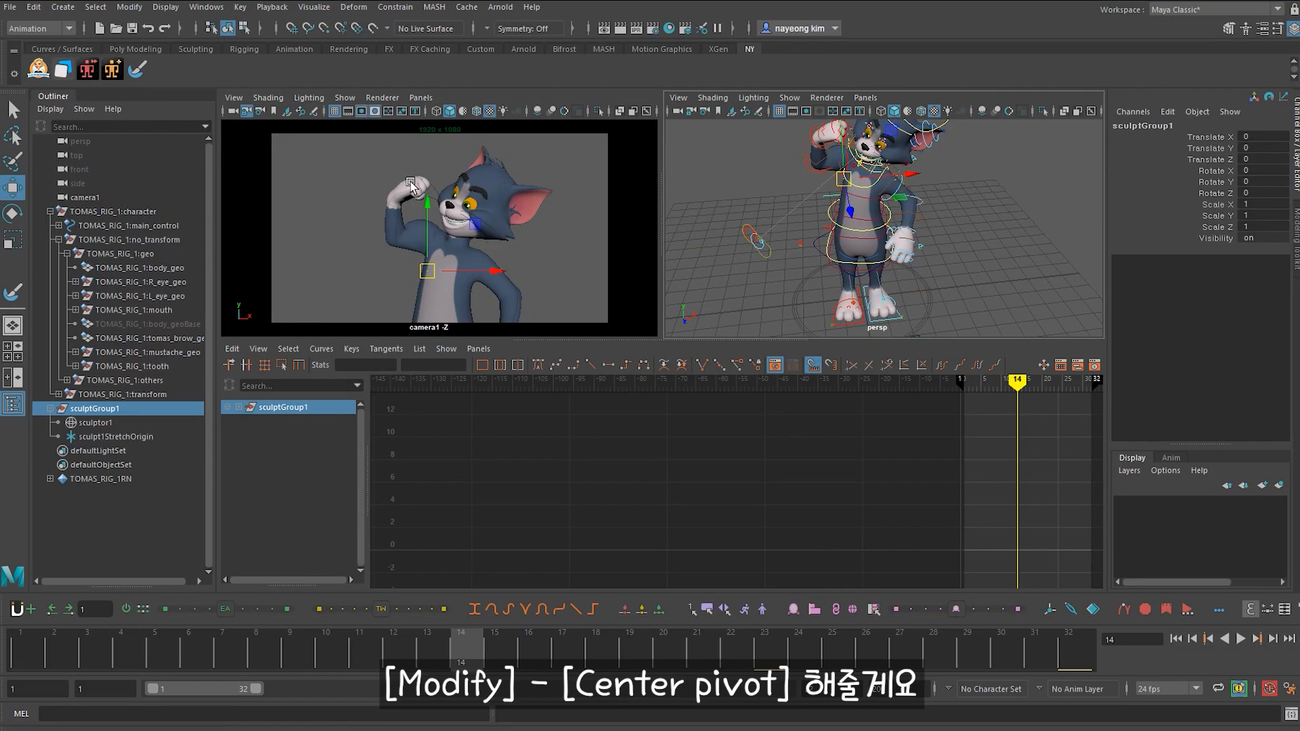
Step: Raise the pivot of sculptGroup1 to the middle of the sculpt deformer on the upper arm, leaving the group in place
key(Insert)
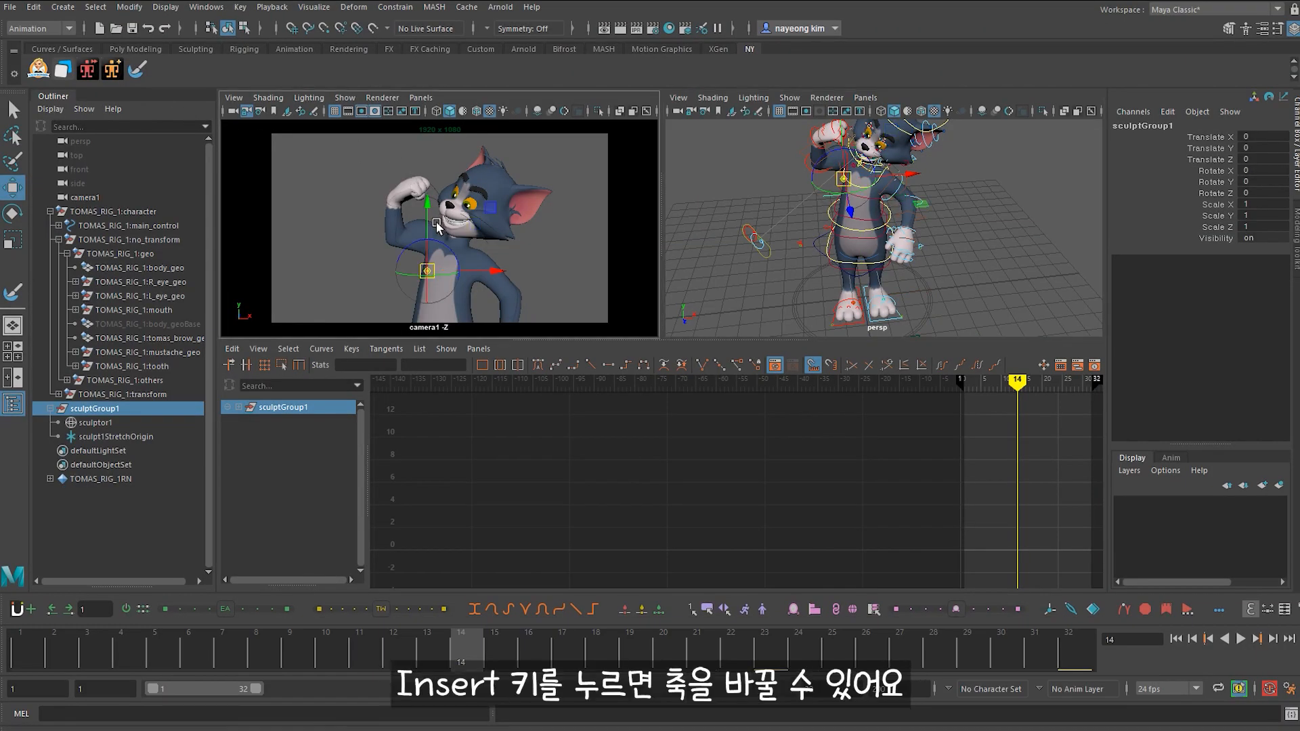
drag(428, 207, 428, 168)
key(Insert)
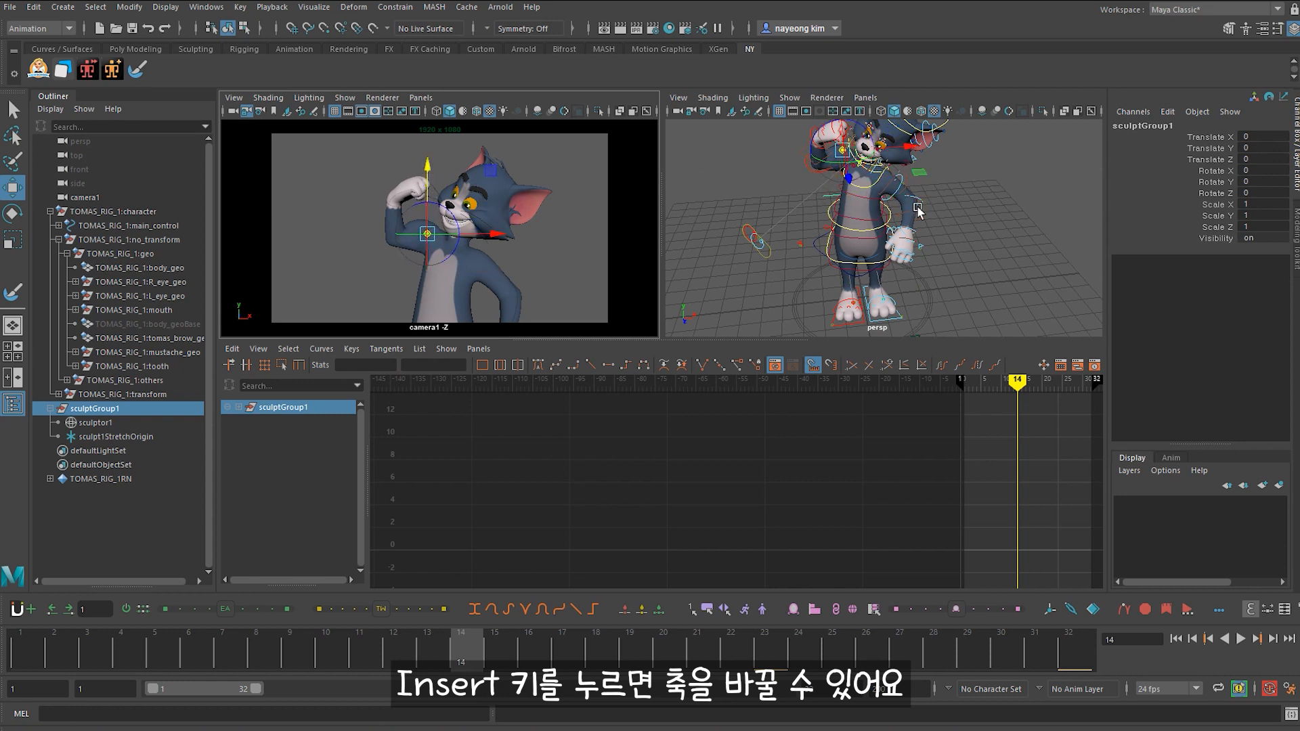
alt+right_drag(830, 186, 873, 203)
alt+drag(697, 210, 811, 233)
key(space)
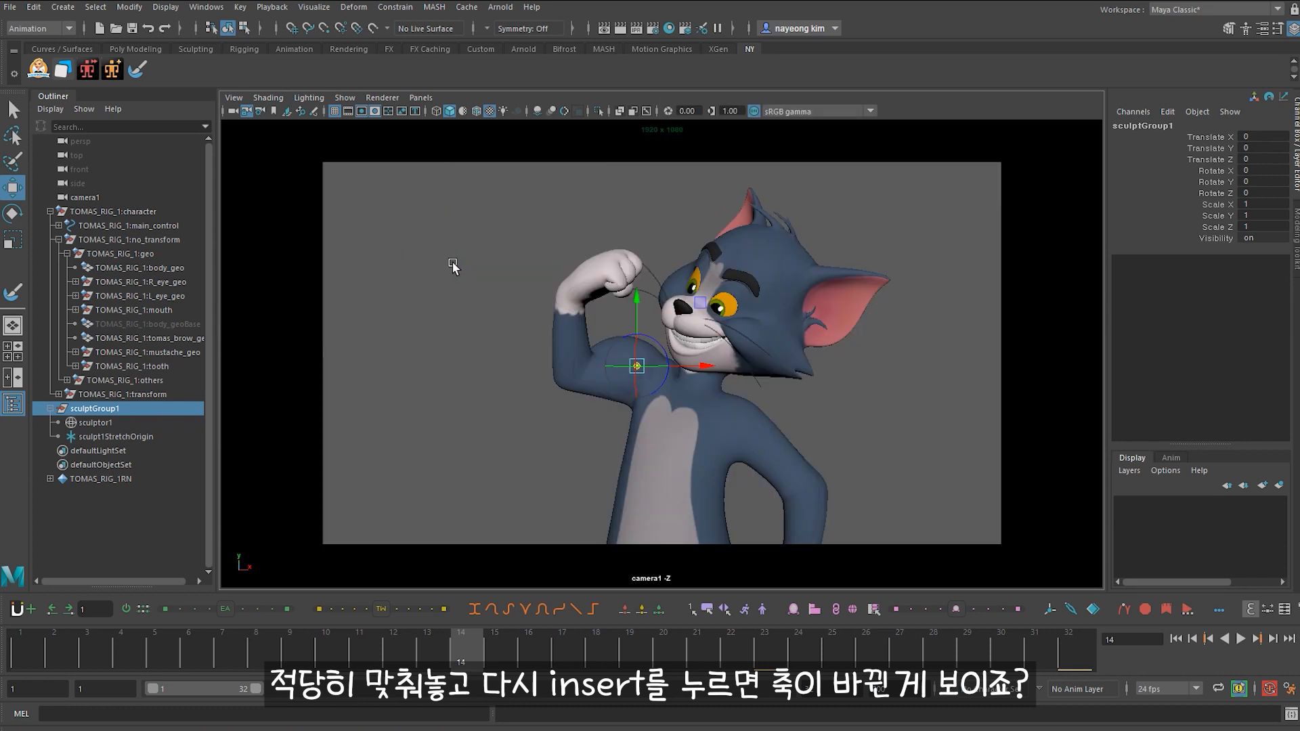
key(Insert)
mouse_move(662, 360)
mouse_down()
mouse_move(677, 366)
mouse_move(666, 366)
mouse_up()
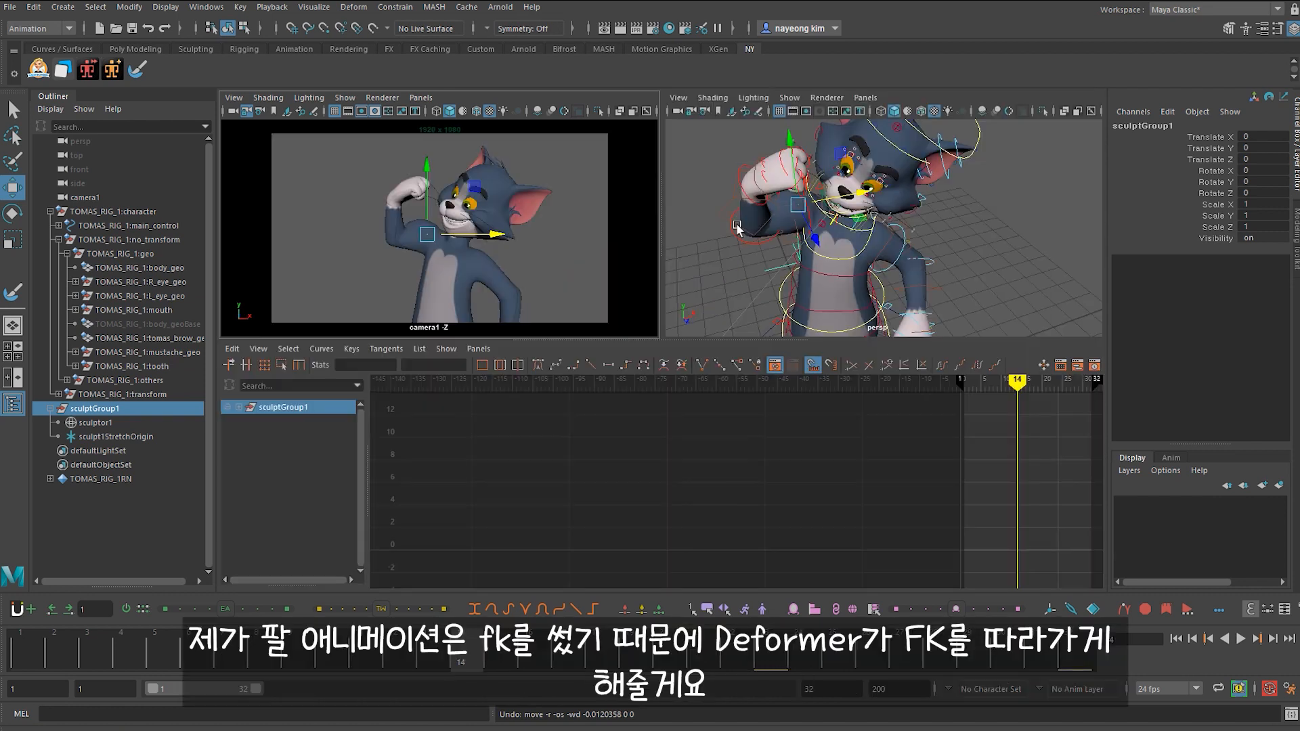
Step: Select the upper arm FK control R_arm_fk_1_control of the bent arm first and add sculptGroup1 to the selection
scroll(776, 221, up, 3)
key(q)
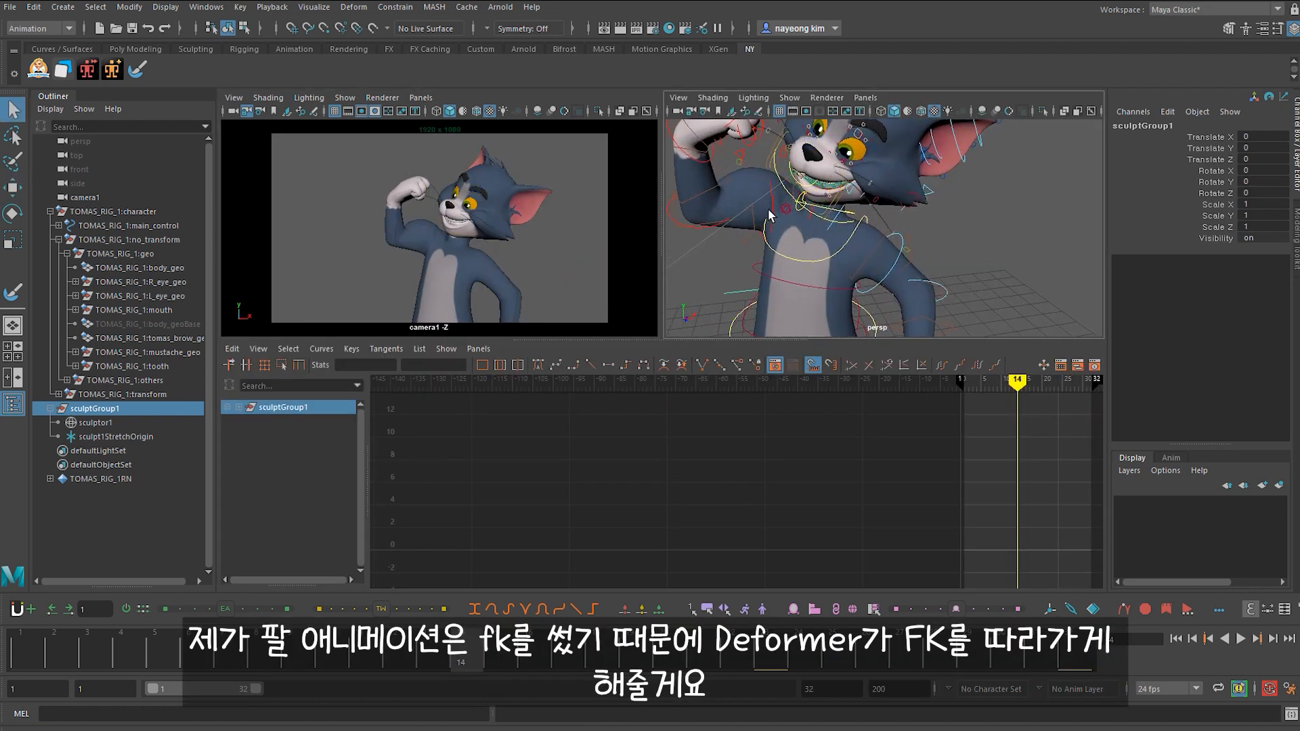
click(768, 211)
click(773, 210)
alt+drag(773, 210, 770, 186)
alt+middle_drag(771, 186, 823, 216)
key(e)
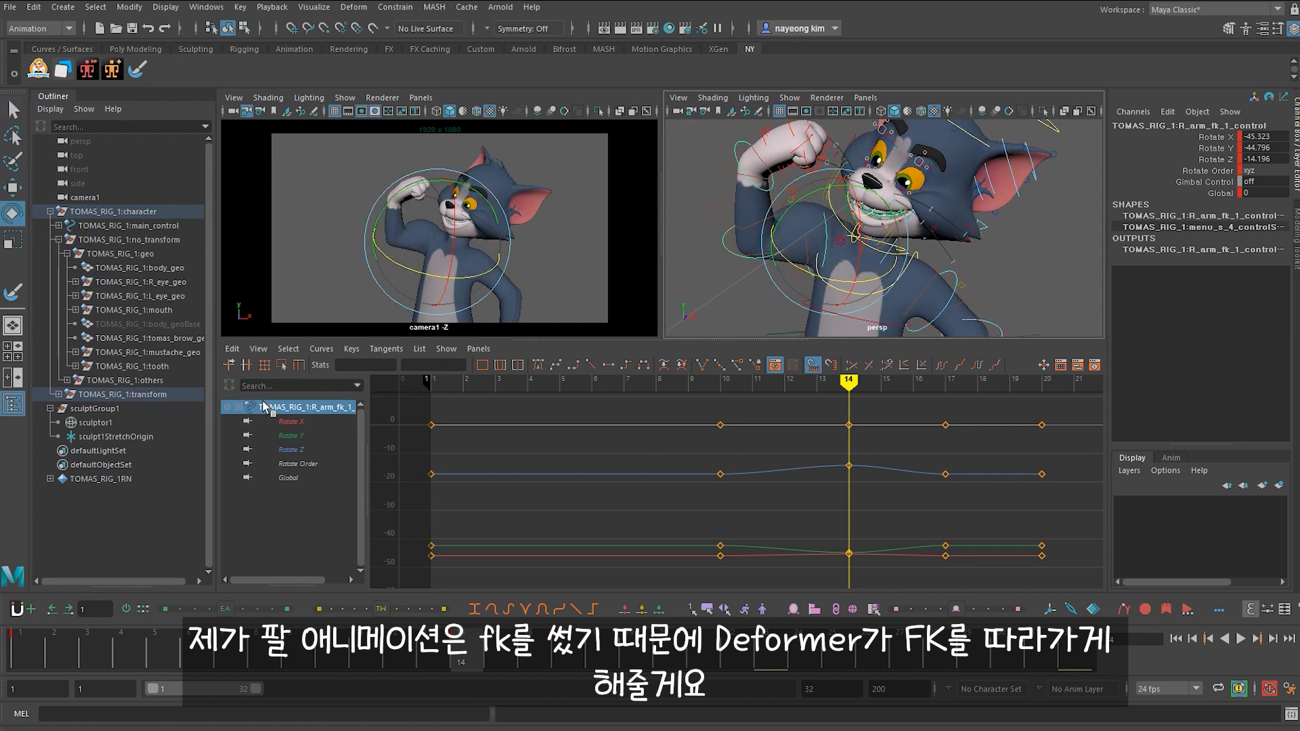
key(q)
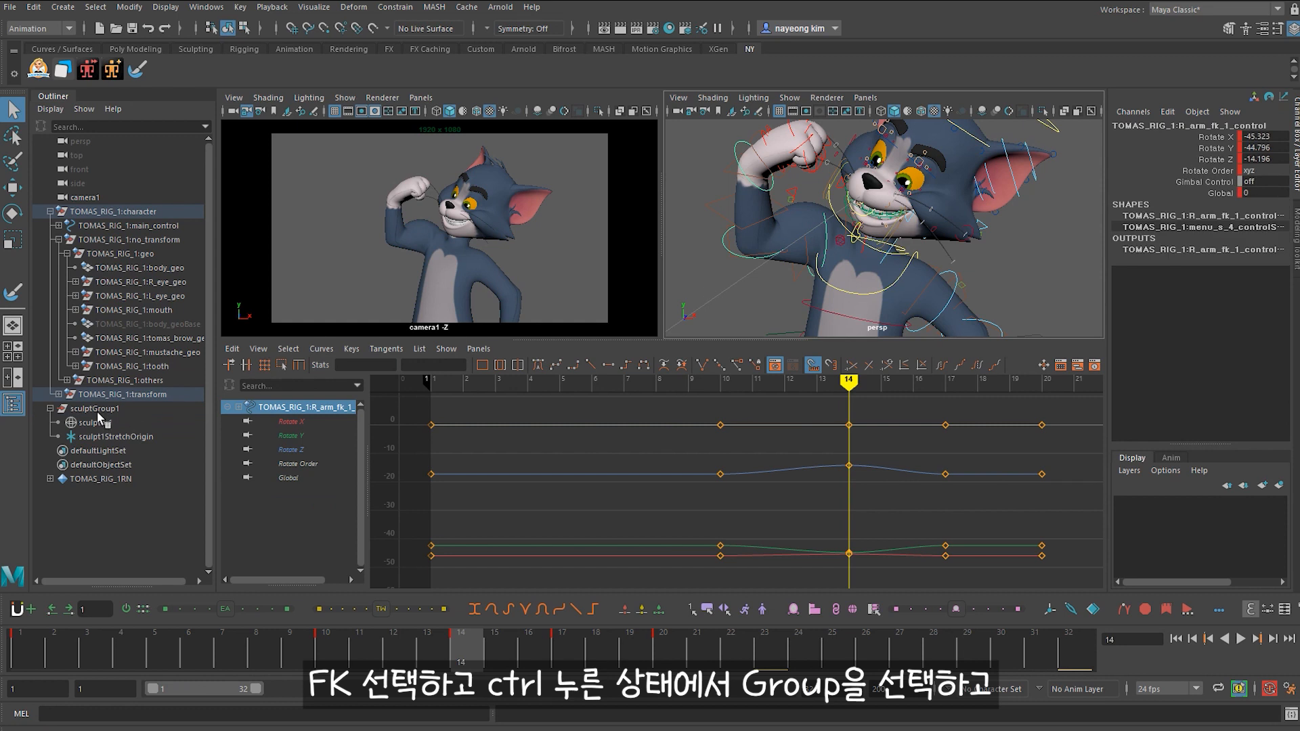
ctrl+click(121, 408)
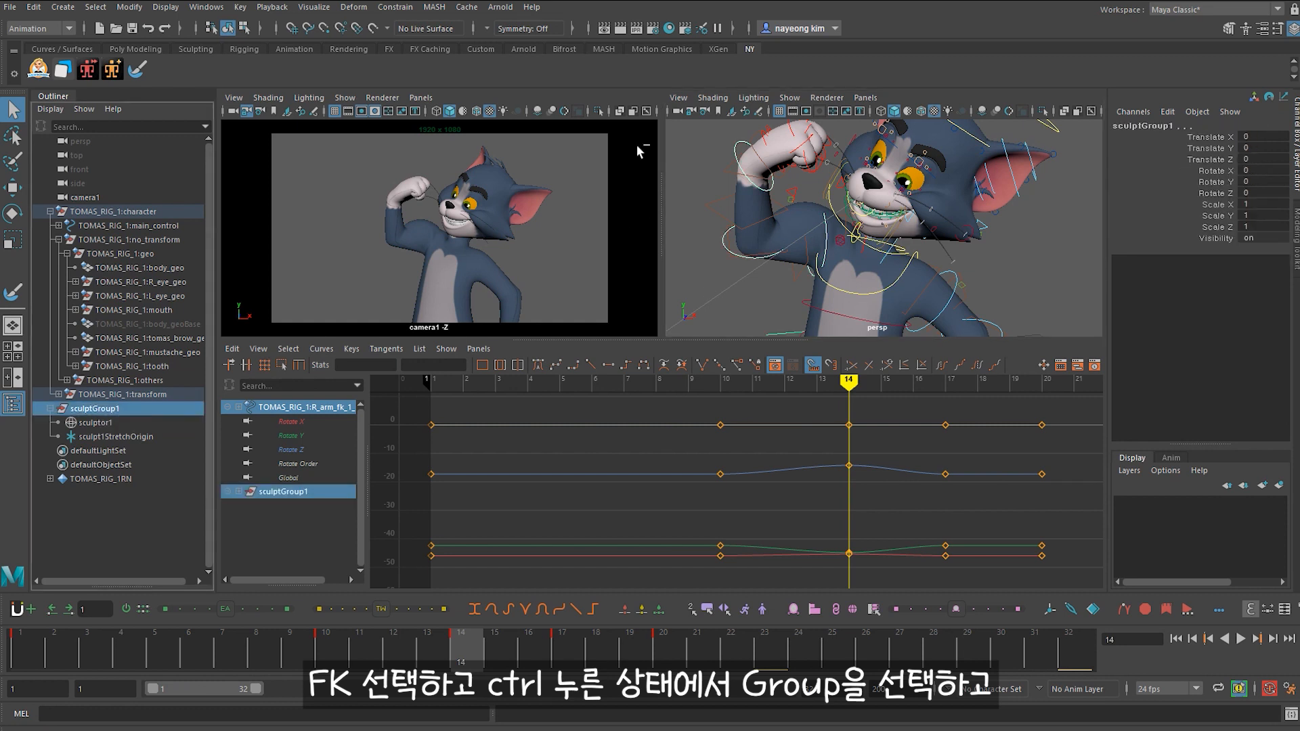
Step: Parent-constrain sculptGroup1 to the arm FK control with Maintain offset on, all translate and rotate axes, and weight 1
click(395, 7)
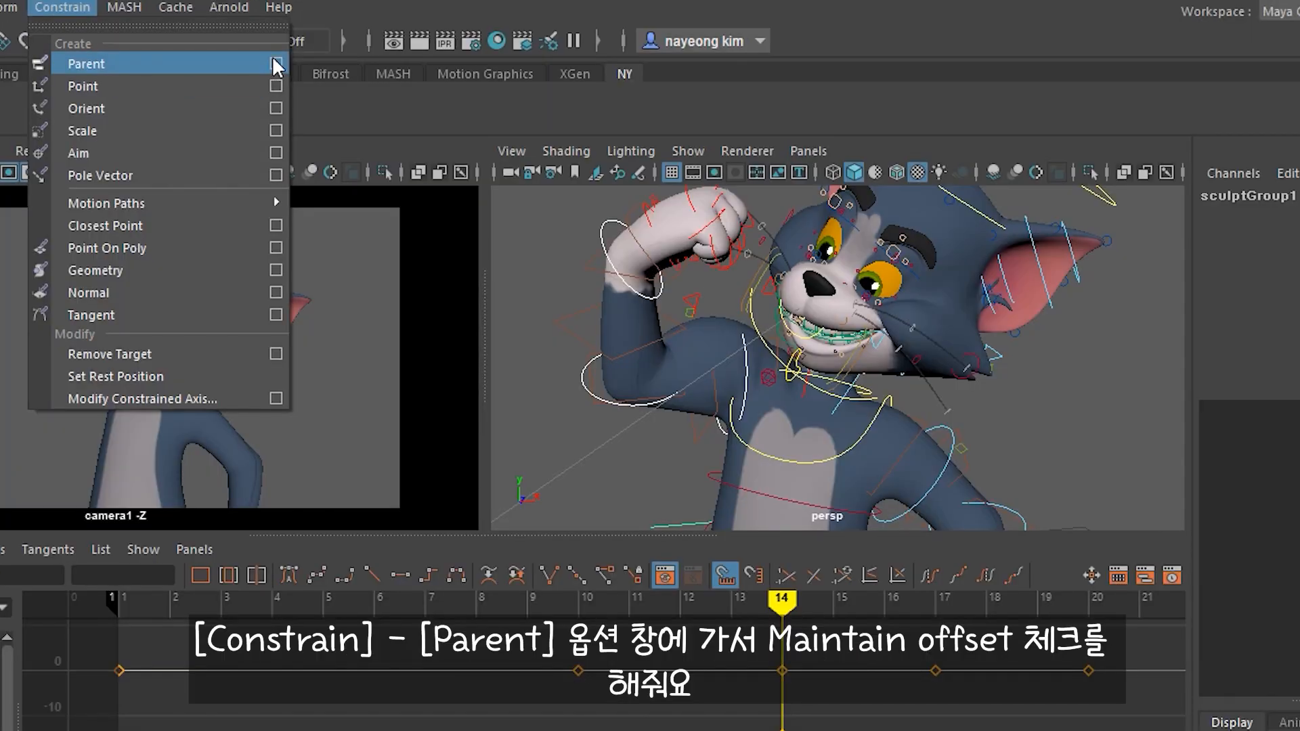
click(276, 64)
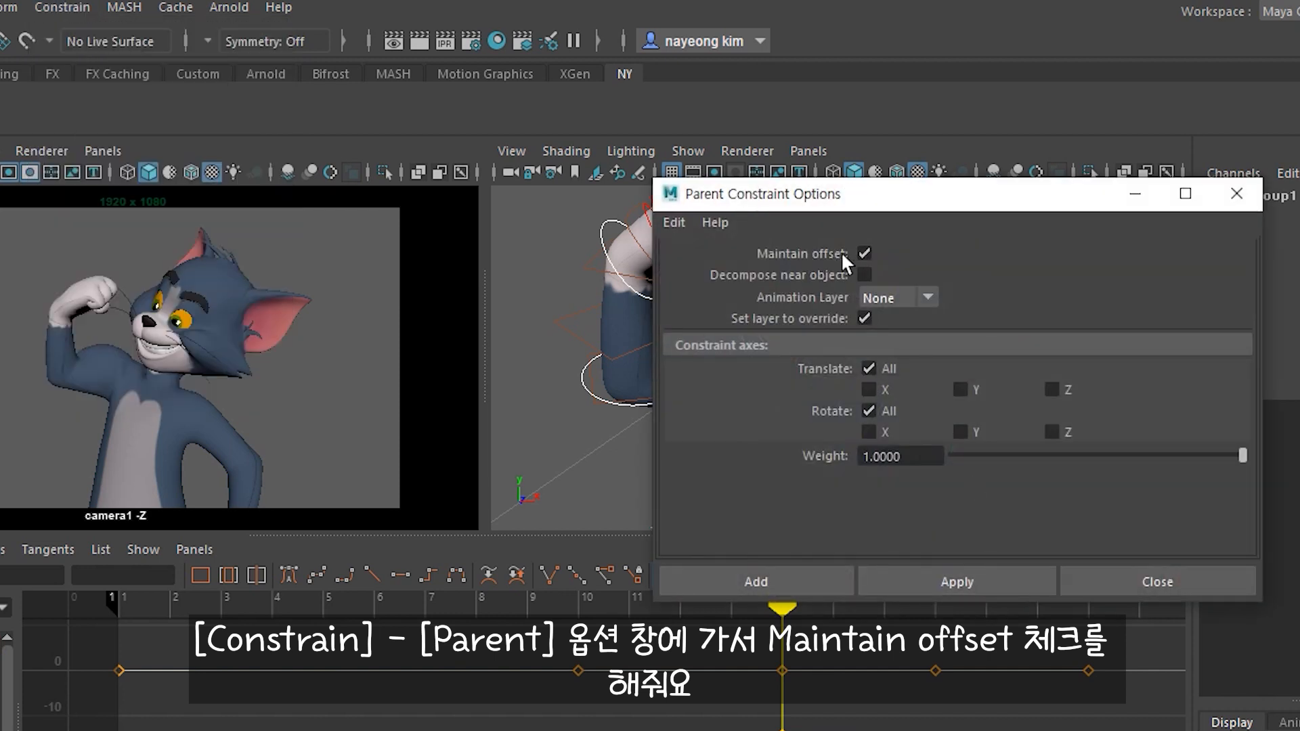
drag(901, 206, 871, 351)
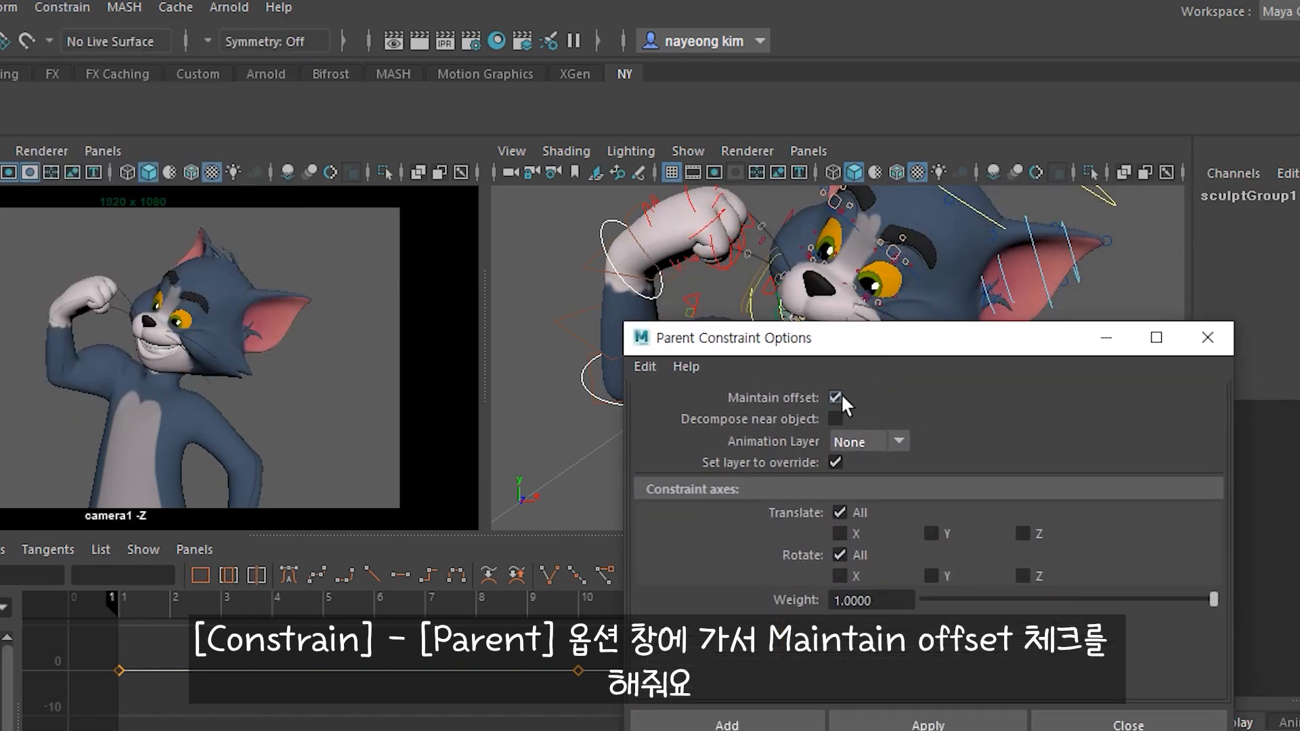
click(927, 724)
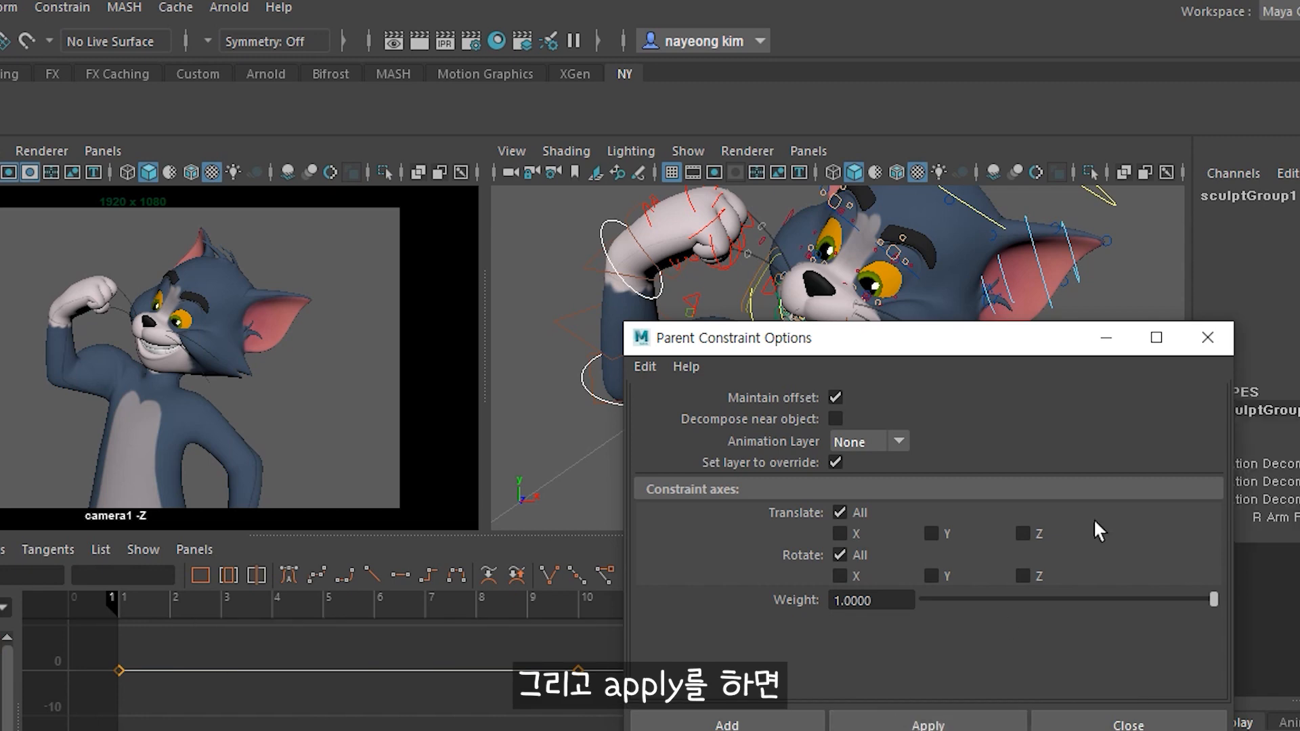
click(1201, 348)
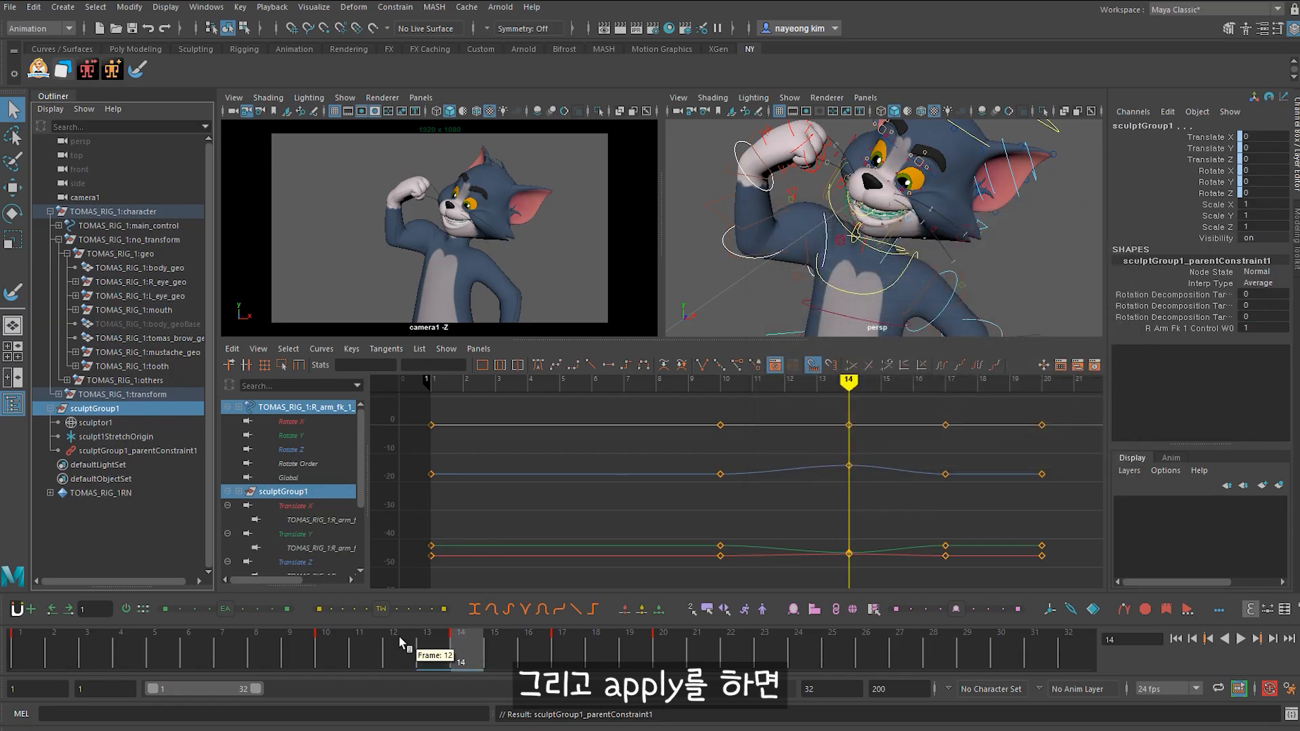
Step: Scrub through the early frames to check how the sculpt deformer follows the extended arm
click(108, 647)
drag(105, 644, 57, 635)
drag(149, 632, 150, 631)
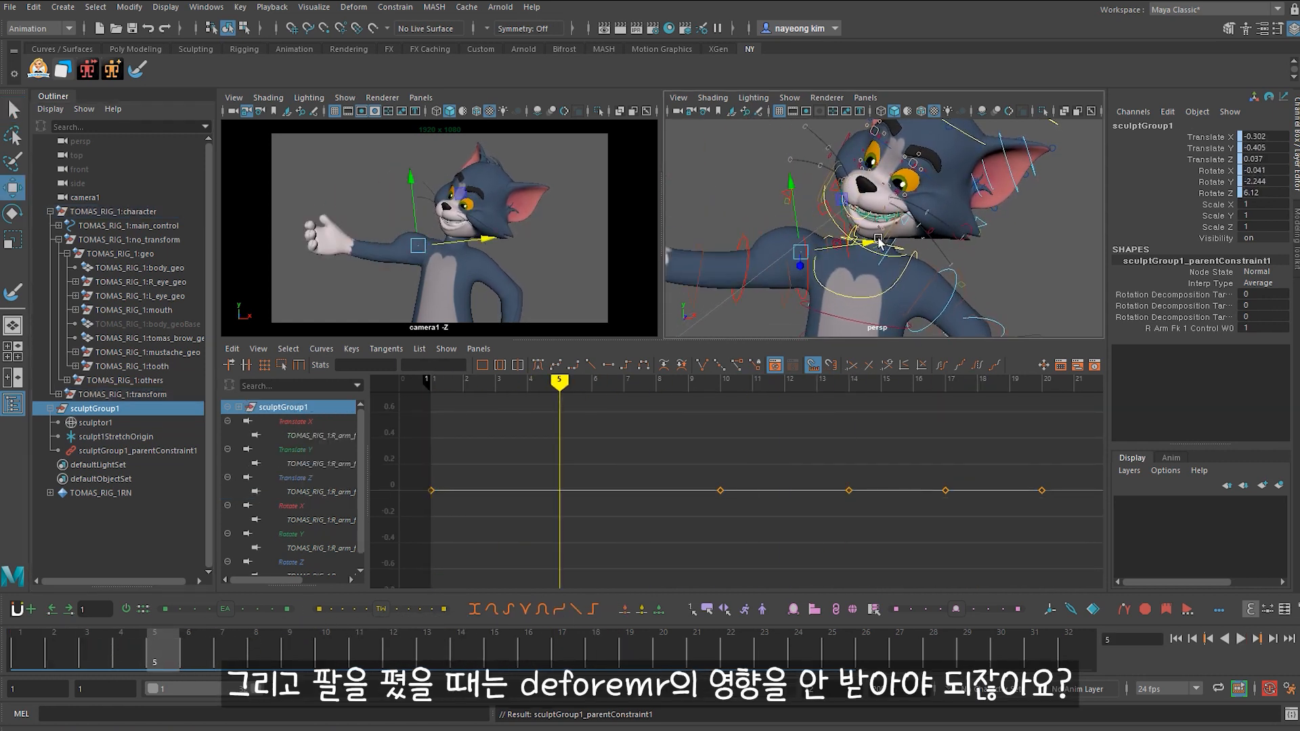
Step: Set a key on all channels of sculptor1 at frame 14, where the arm is bent
click(120, 422)
drag(237, 647, 476, 631)
key(s)
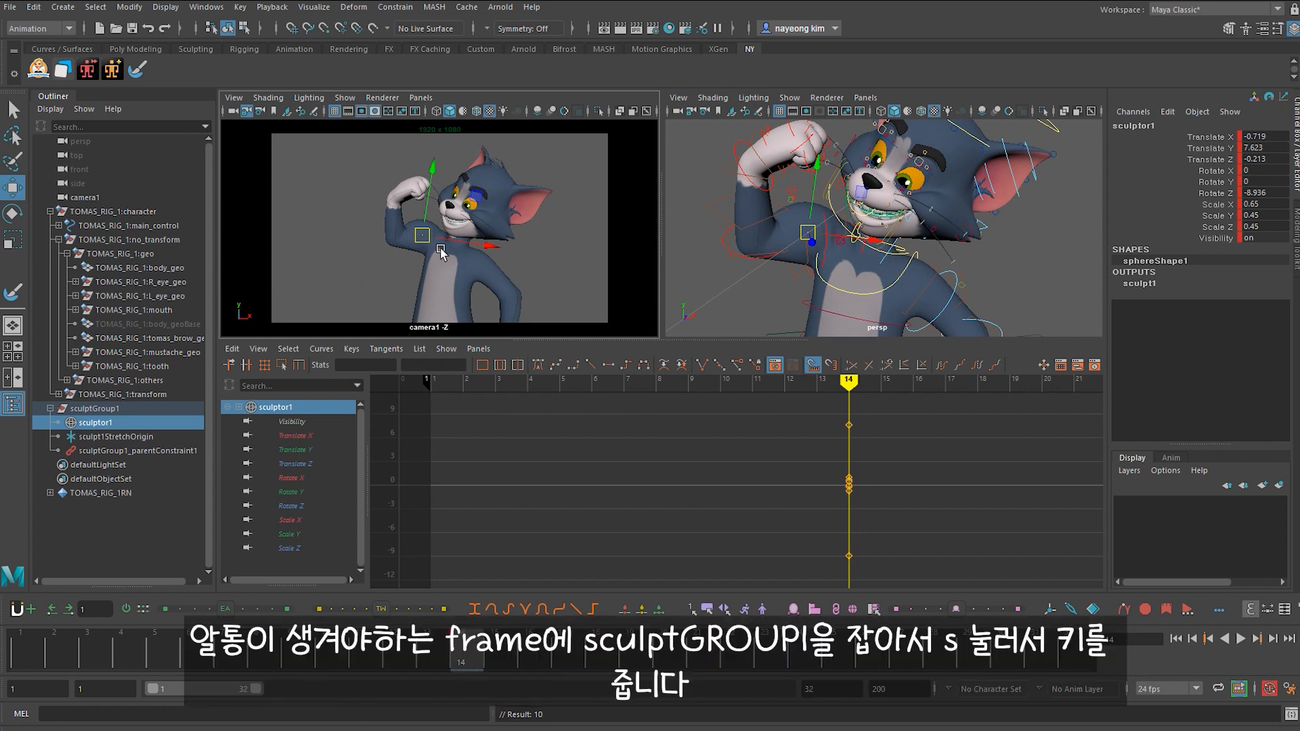
Step: Move sculptor1 clear of the extended arm at frame 10 and outside the camera view at frame 1, keying all channels at both frames
drag(432, 668, 351, 648)
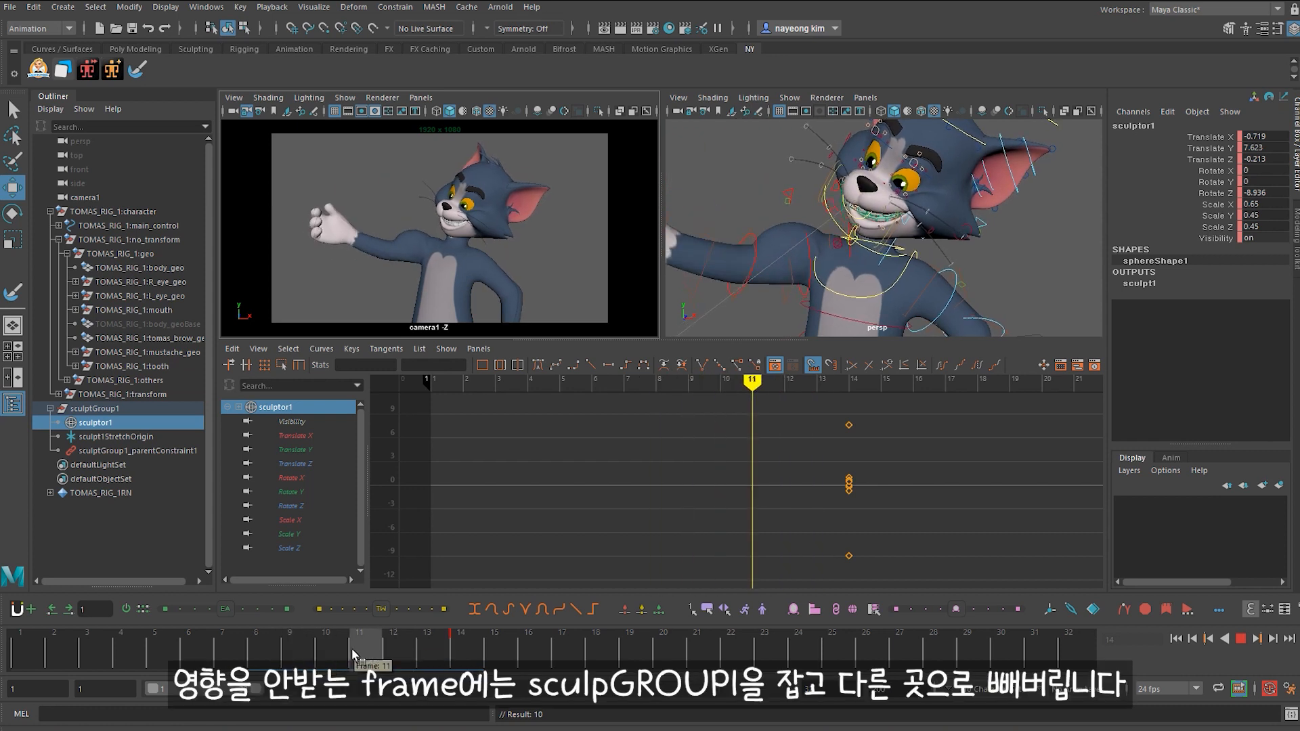
middle_drag(438, 195, 381, 246)
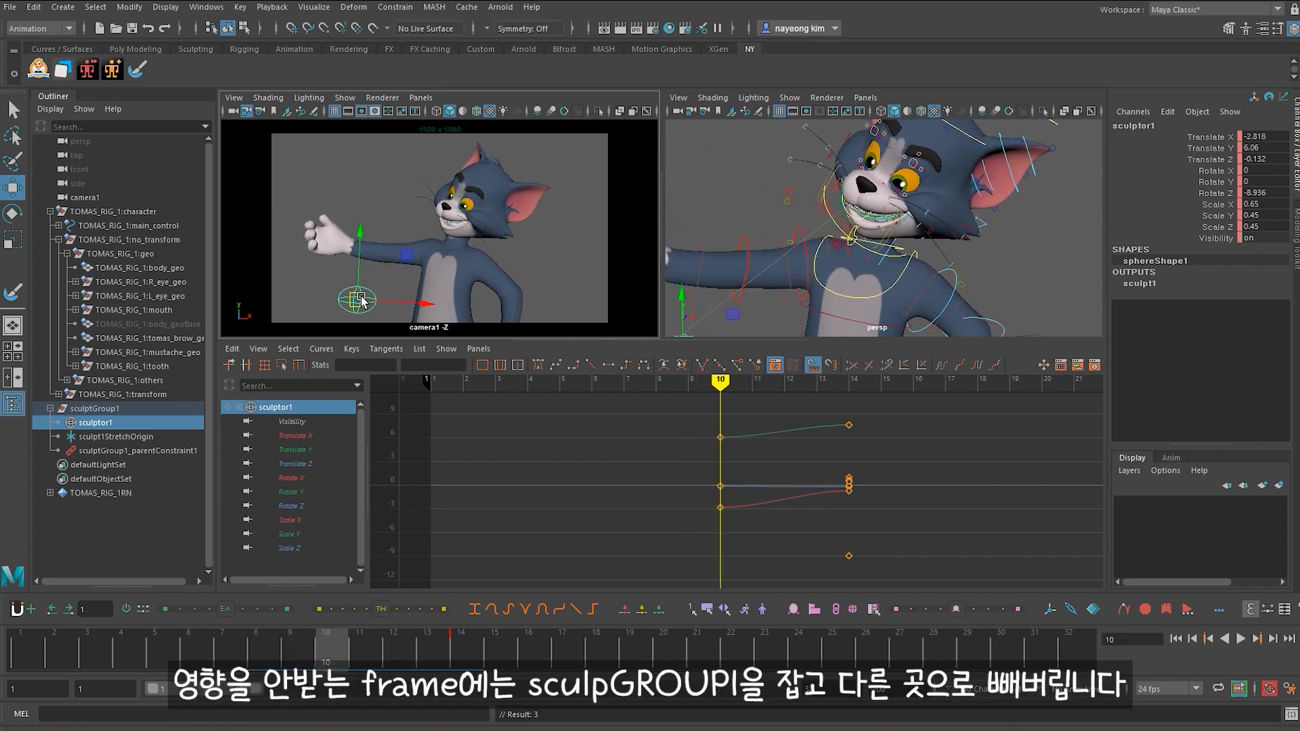
mouse_move(318, 649)
mouse_down()
mouse_move(14, 651)
mouse_move(39, 643)
mouse_up()
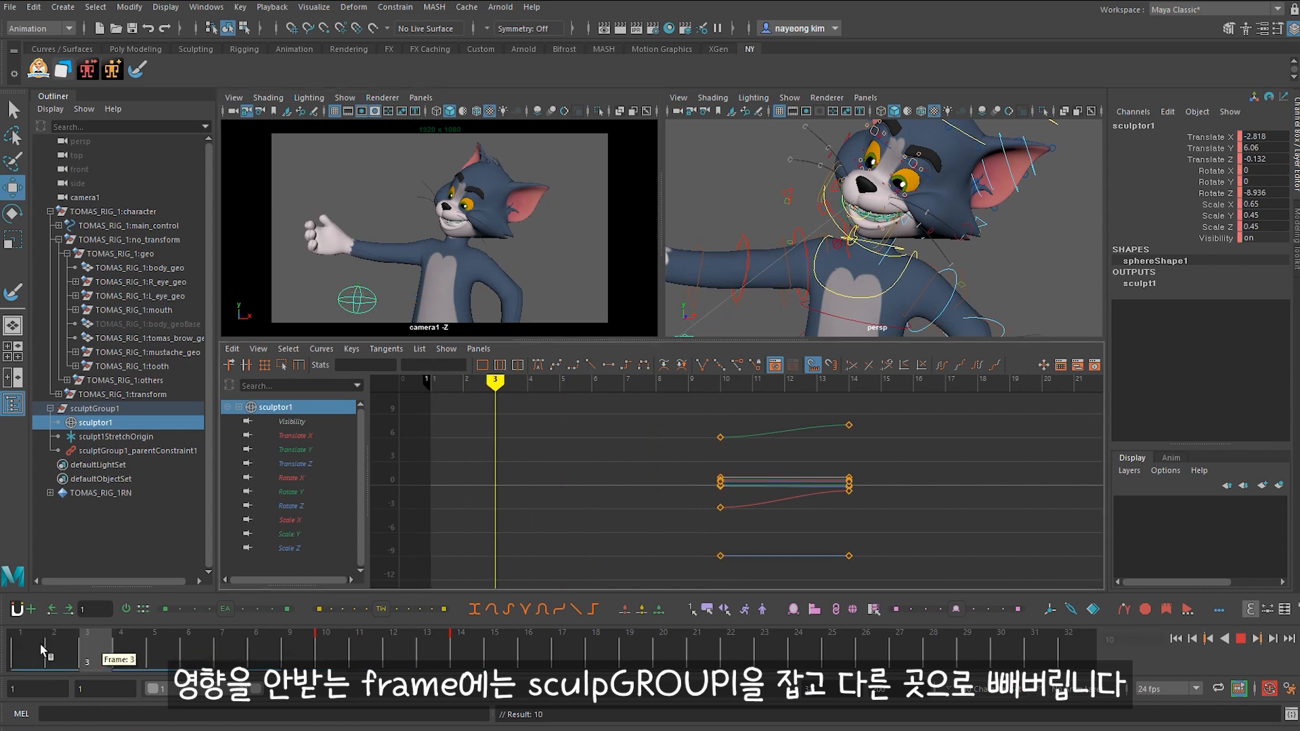
middle_drag(306, 338, 278, 359)
key(shift+w)
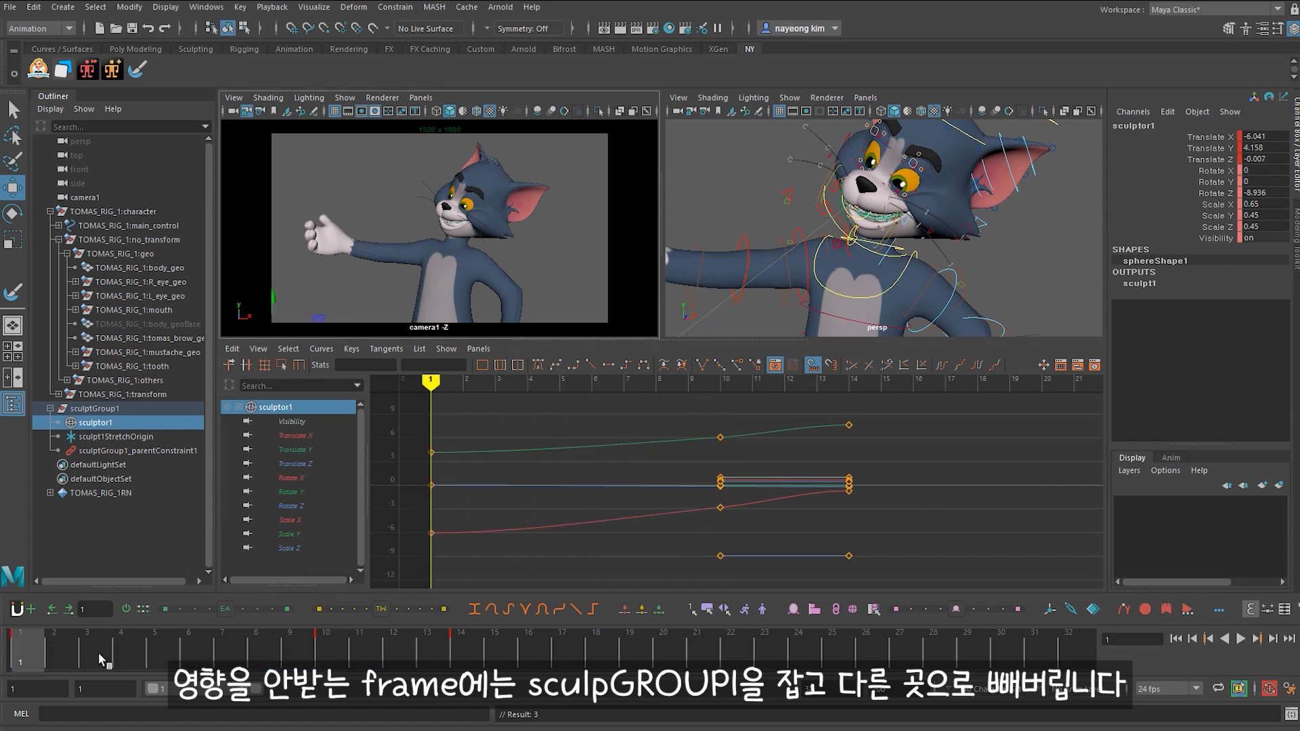
drag(99, 652, 15, 650)
key(s)
Step: Copy sculptor1's bulge pose from frame 14 to frame 11, key it there, and compare it with frame 10
click(295, 649)
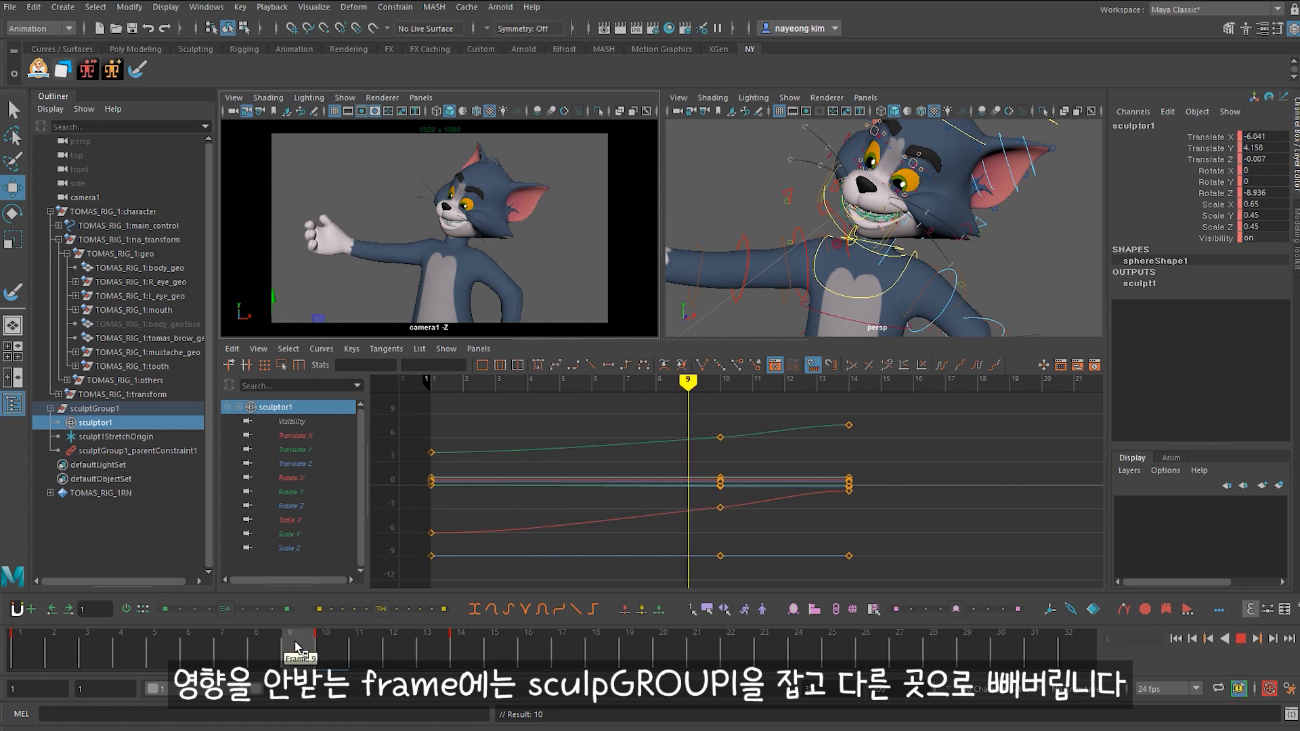
middle_drag(295, 641, 317, 643)
key(s)
mouse_move(19, 642)
mouse_down()
mouse_move(340, 640)
mouse_move(12, 649)
mouse_up()
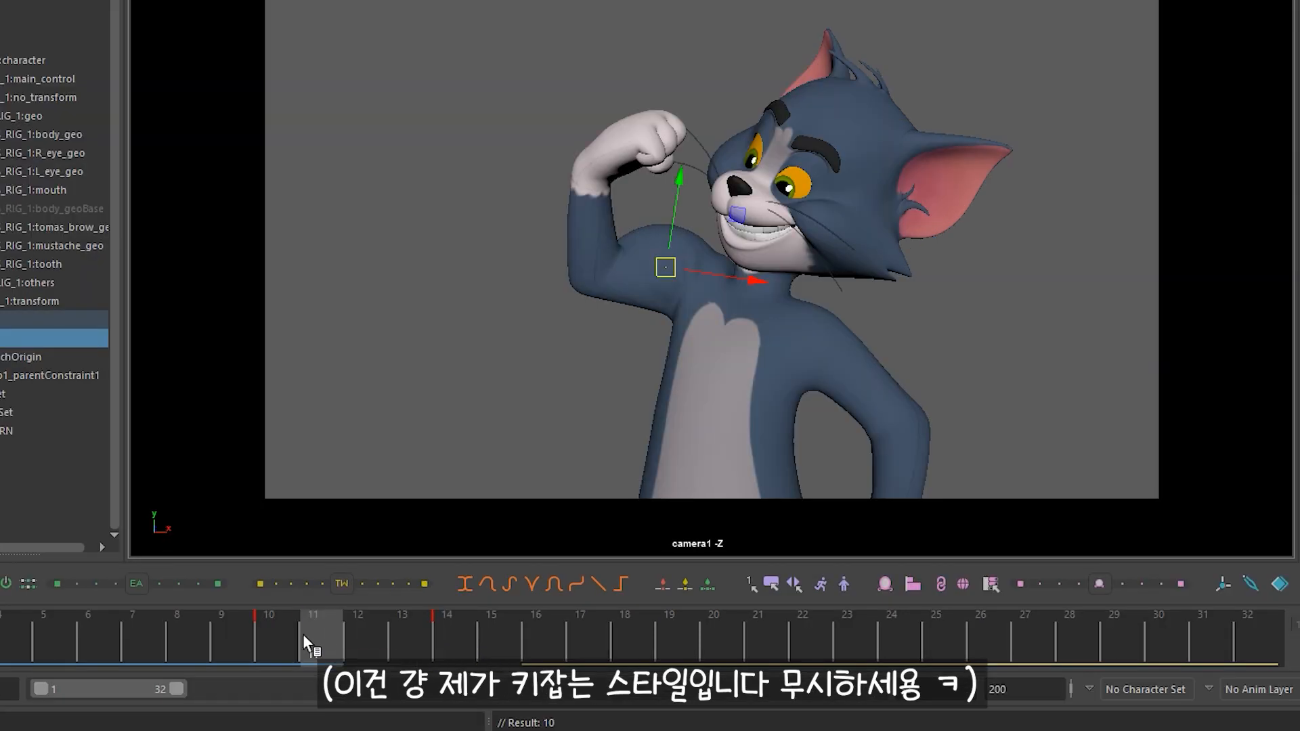
key(s)
key(comma)
key(period)
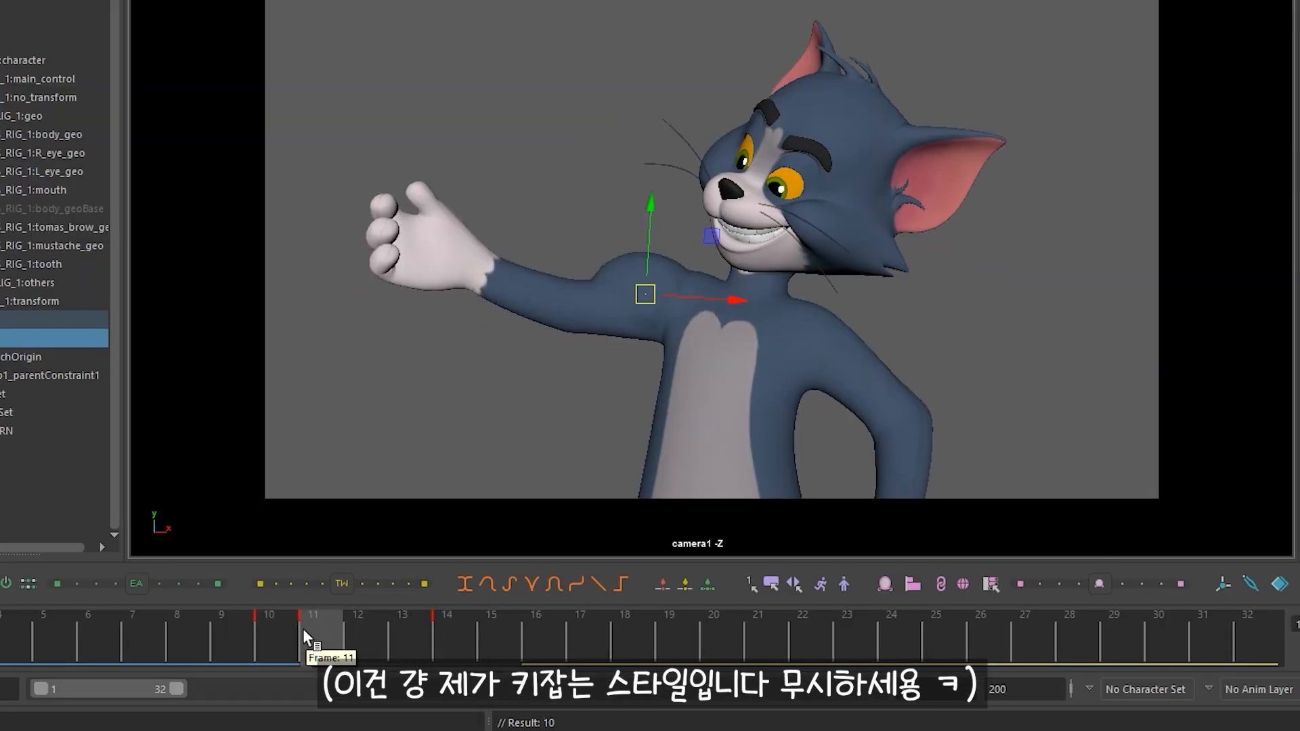
key(comma)
key(period)
Step: Scale sculptor1 down at frame 11 to shrink the bulge and key its scale
drag(461, 613, 312, 622)
key(r)
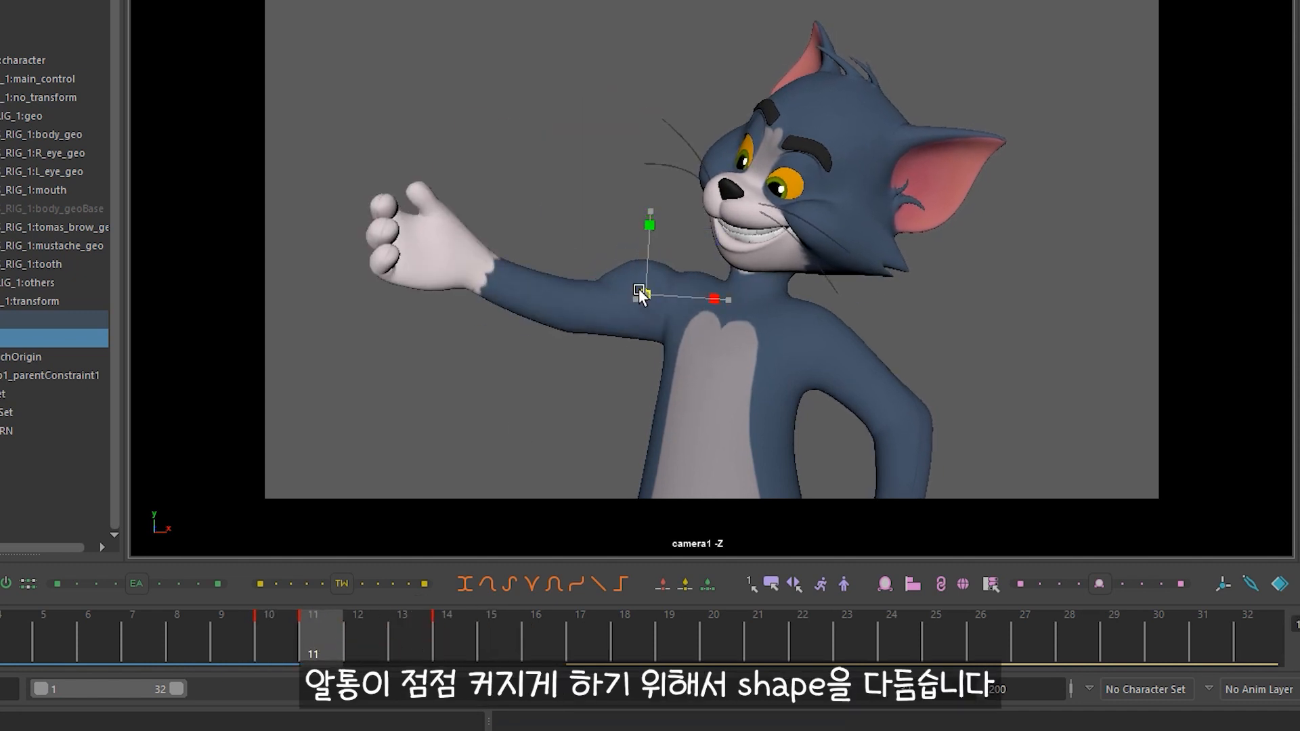
key(comma)
key(period)
key(comma)
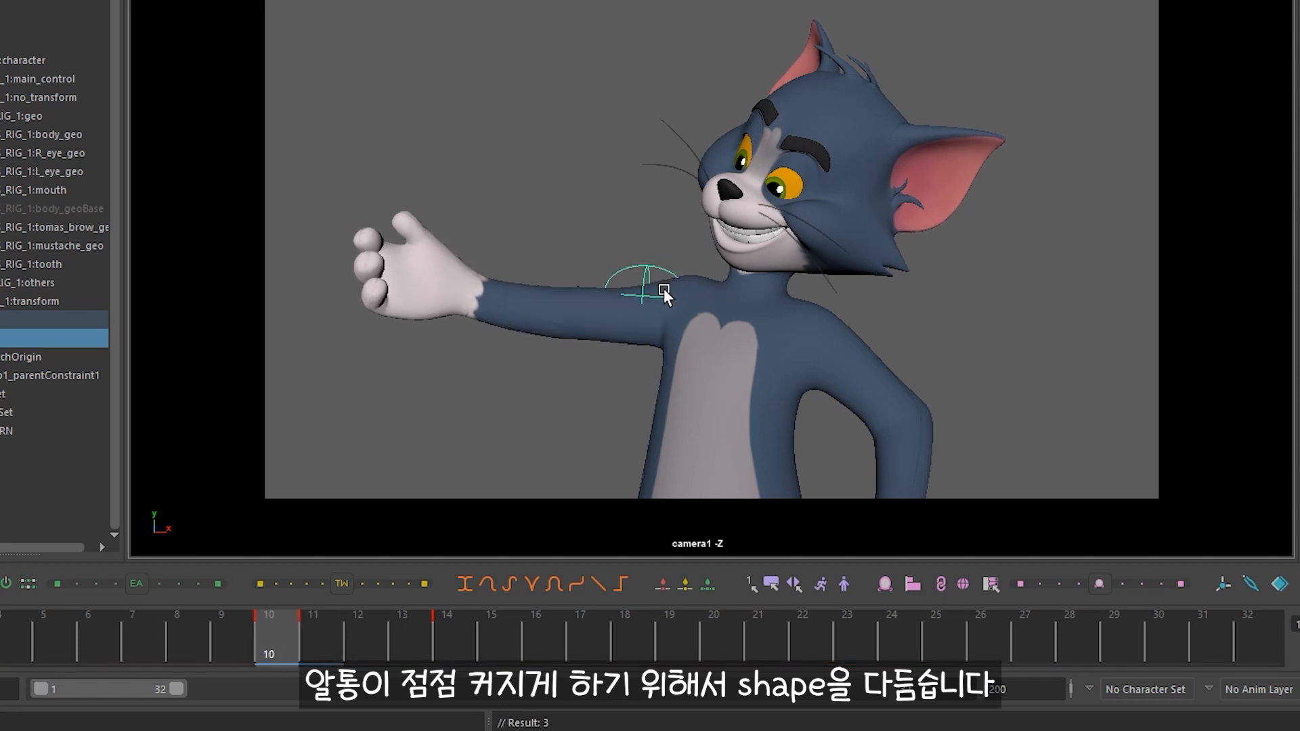
key(period)
drag(646, 311, 643, 298)
key(shift+r)
Step: Adjust sculptor1's X scale at frame 11 and step through the adjacent frames to check how the bulge grows
mouse_move(724, 306)
mouse_down()
mouse_move(741, 309)
mouse_move(736, 300)
mouse_up()
key(alt+comma)
key(alt+period)
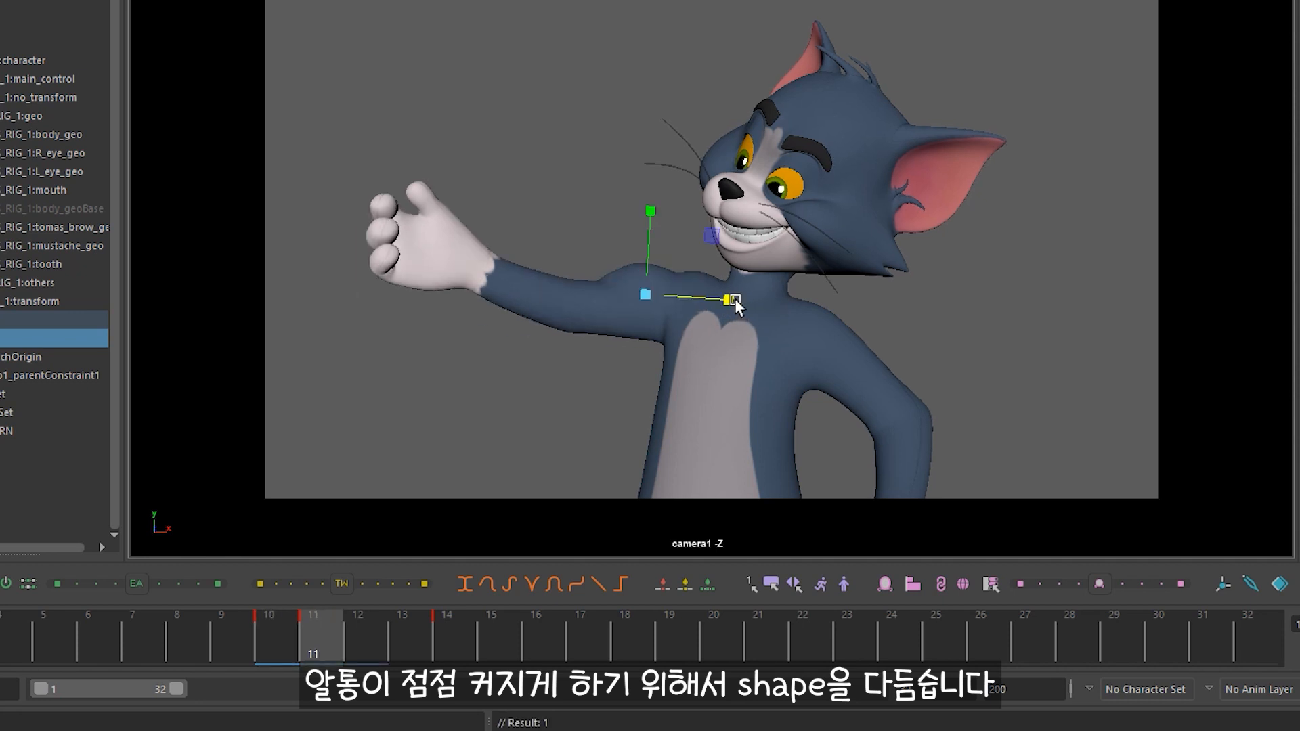
key(alt+period)
key(alt+period)
key(alt+period)
Step: Key sculptor1 at frame 17 and scale it up in Y at frame 14 to give the muscle an overshoot, and play it back
drag(318, 626, 619, 590)
click(598, 599)
key(s)
drag(534, 626, 477, 627)
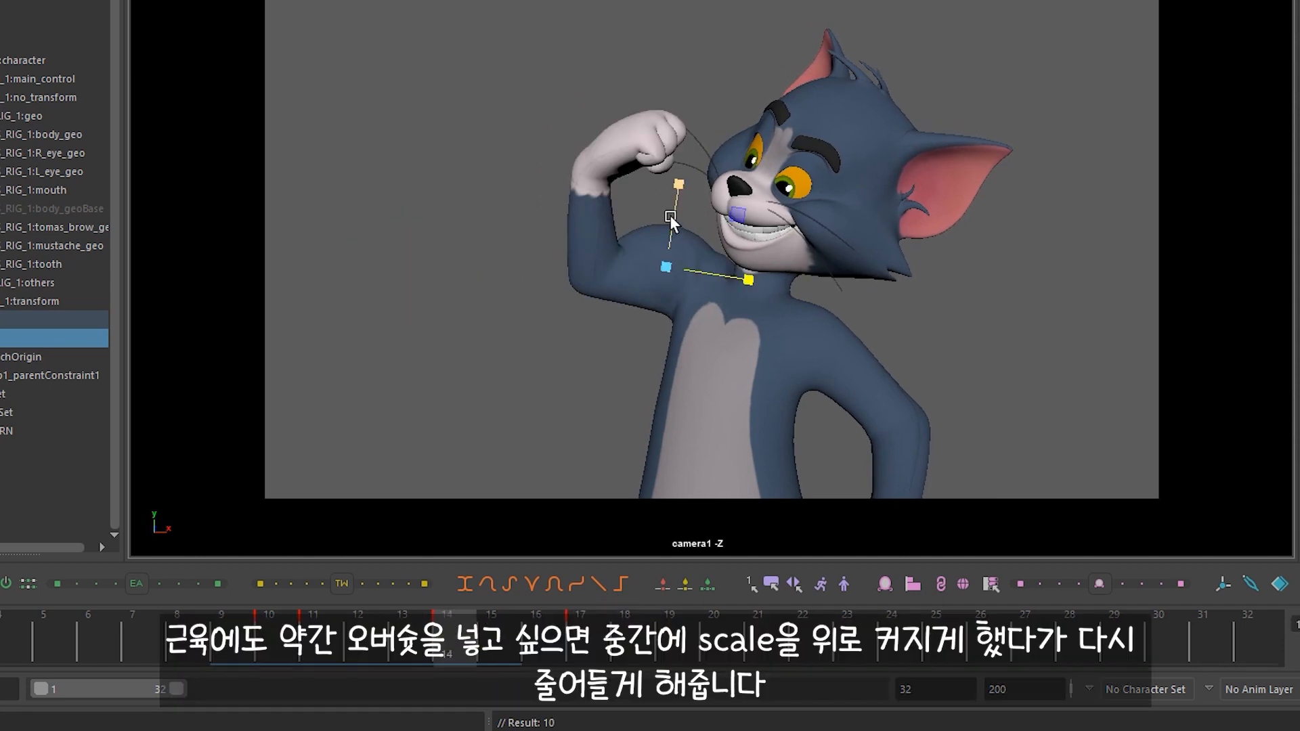
drag(680, 181, 684, 174)
drag(271, 639, 684, 586)
drag(610, 616, 188, 636)
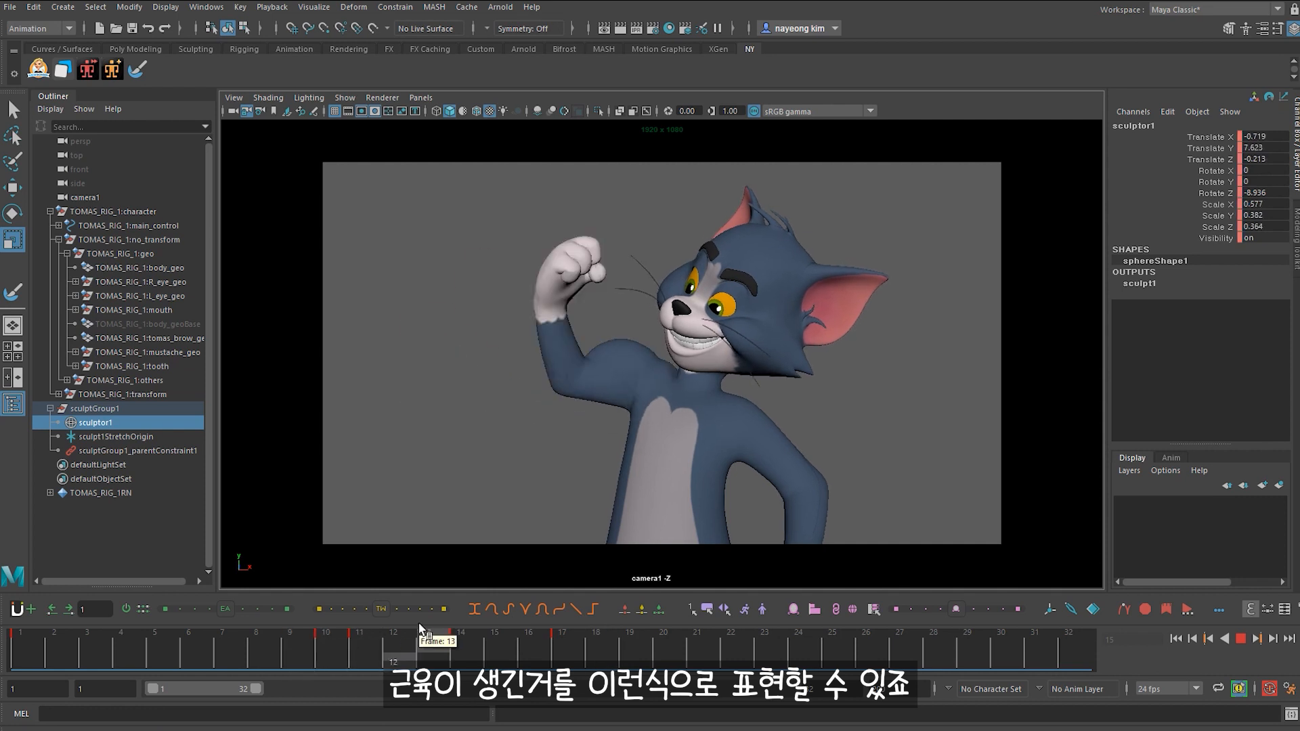
click(1241, 639)
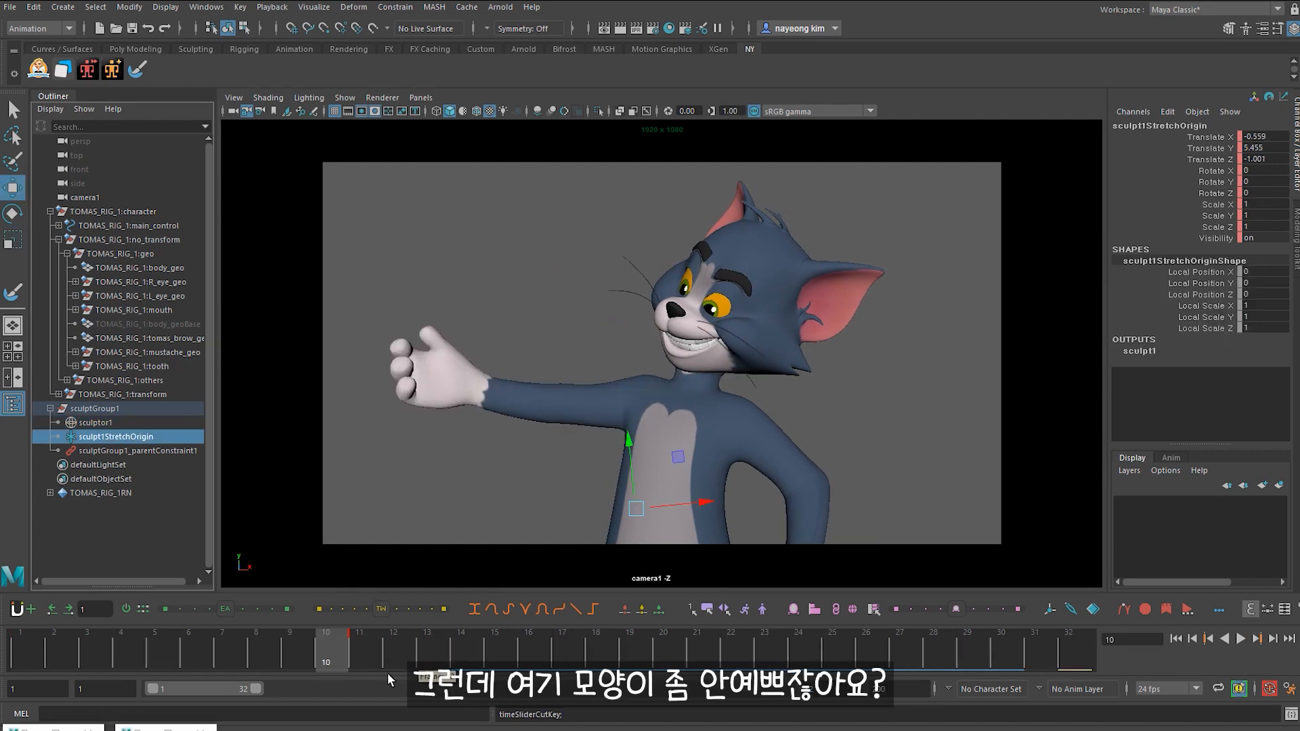
Step: Select the cat's body mesh at frame 14, where the arm is bent, and open the Shape Editor
drag(223, 639, 562, 639)
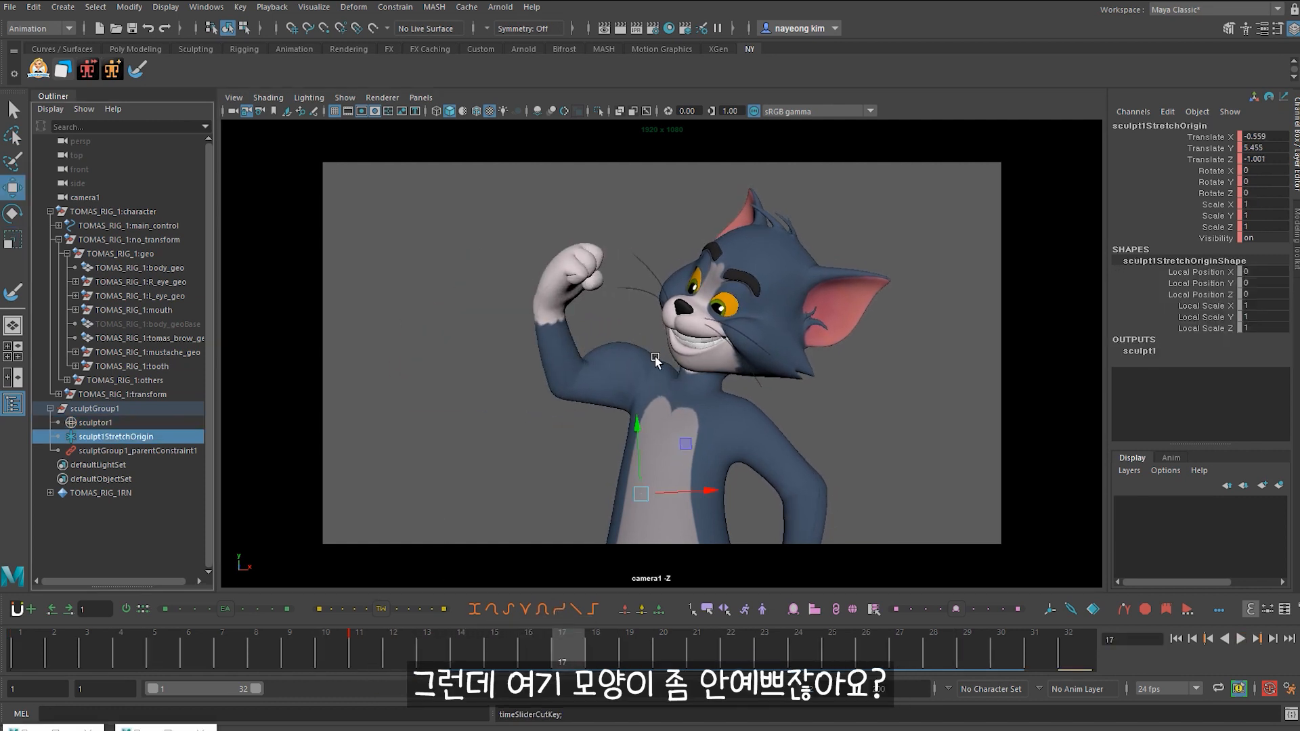
drag(362, 647, 480, 610)
key(q)
click(634, 345)
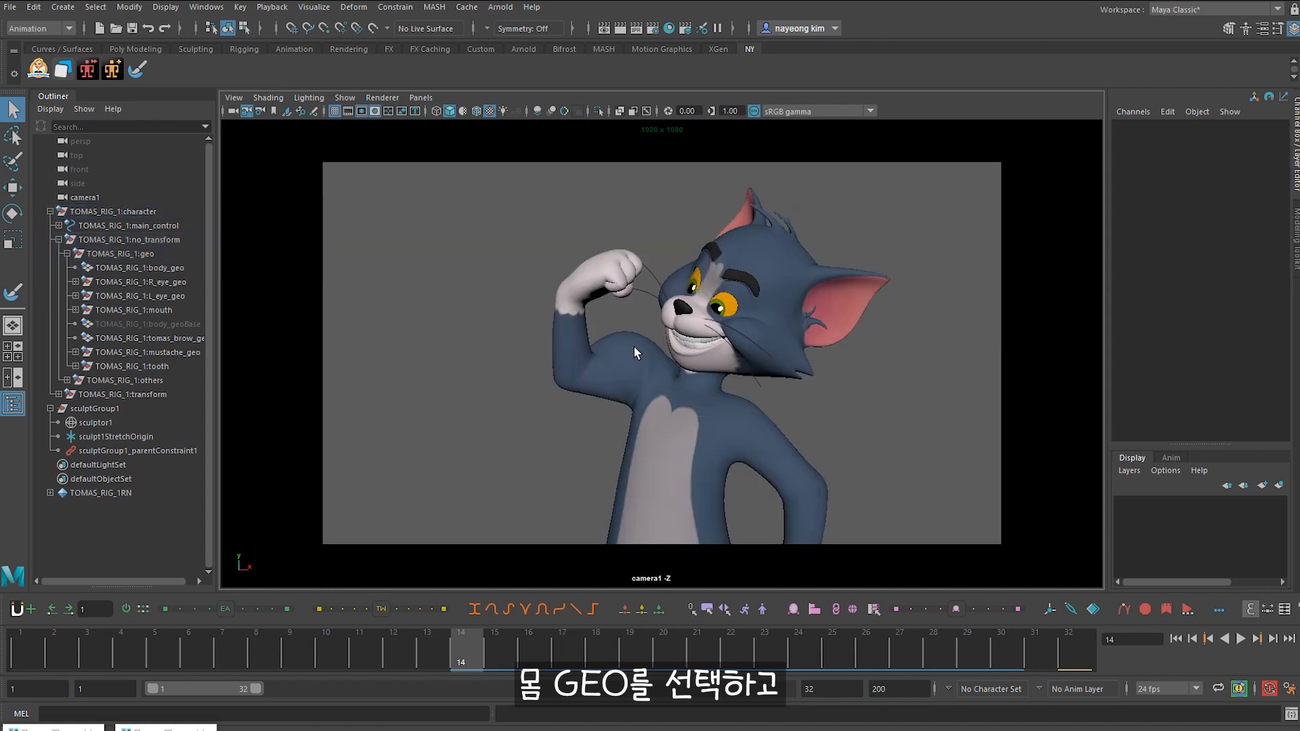
click(633, 332)
click(205, 8)
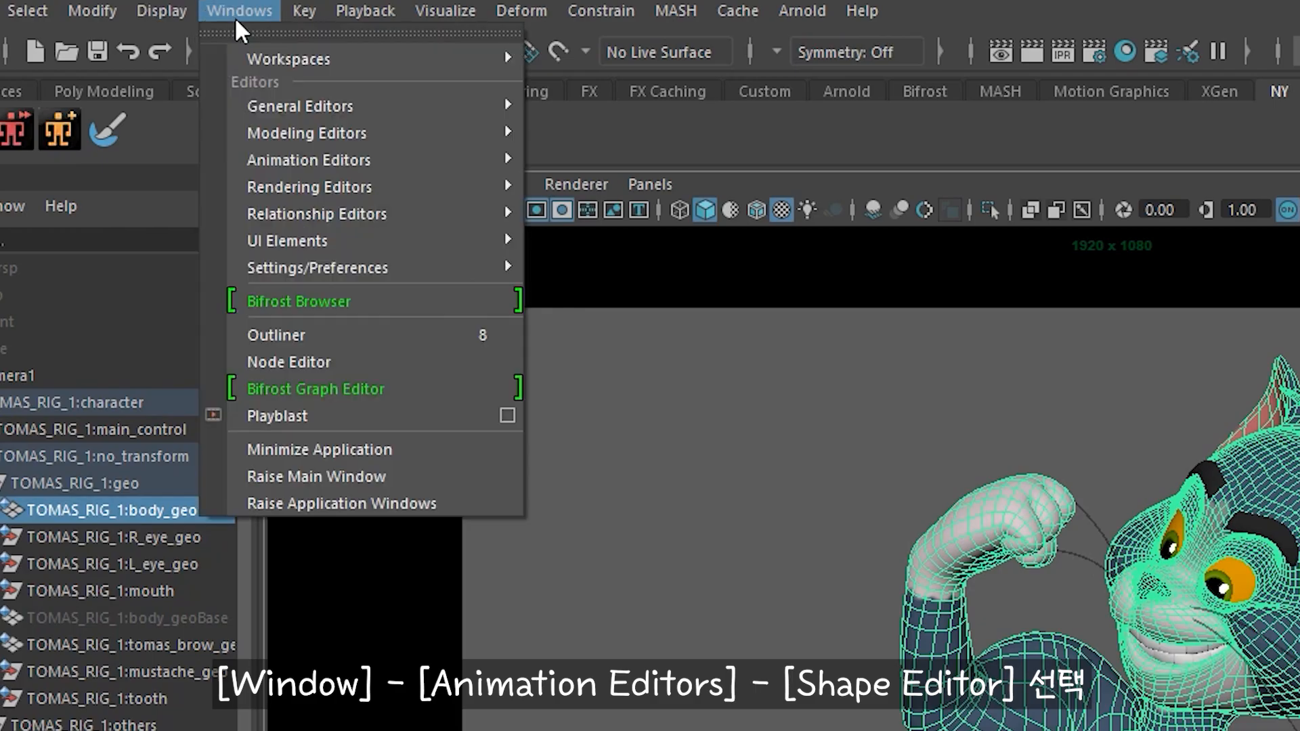
mouse_move(380, 162)
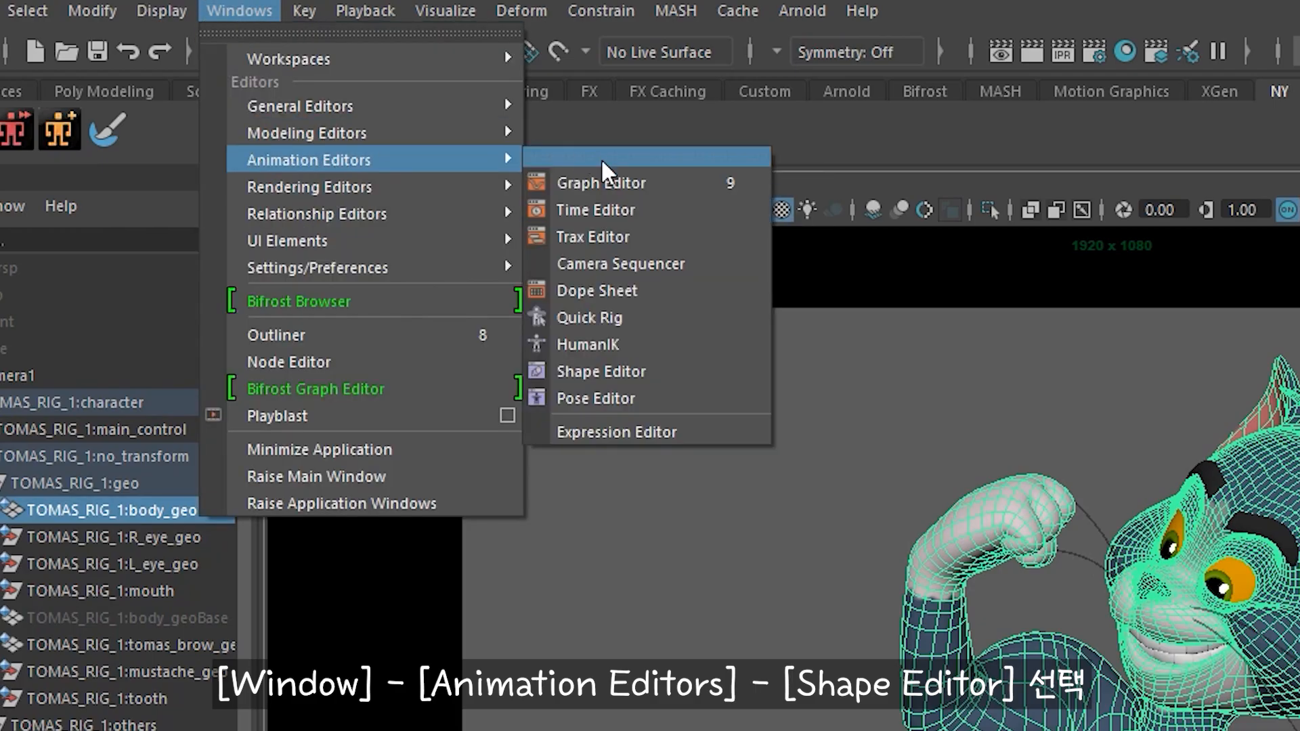
click(623, 371)
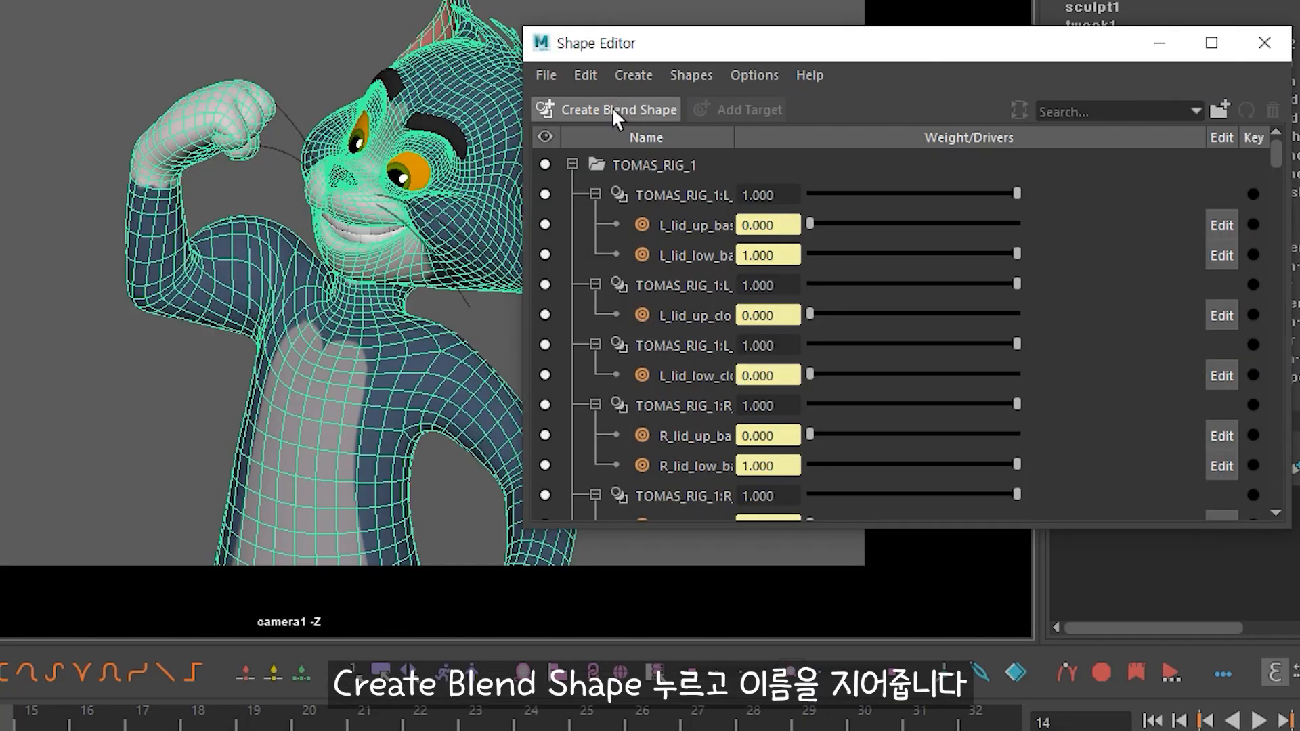
Step: Create a blend shape on the body mesh and name it smooth
click(611, 108)
double_click(688, 499)
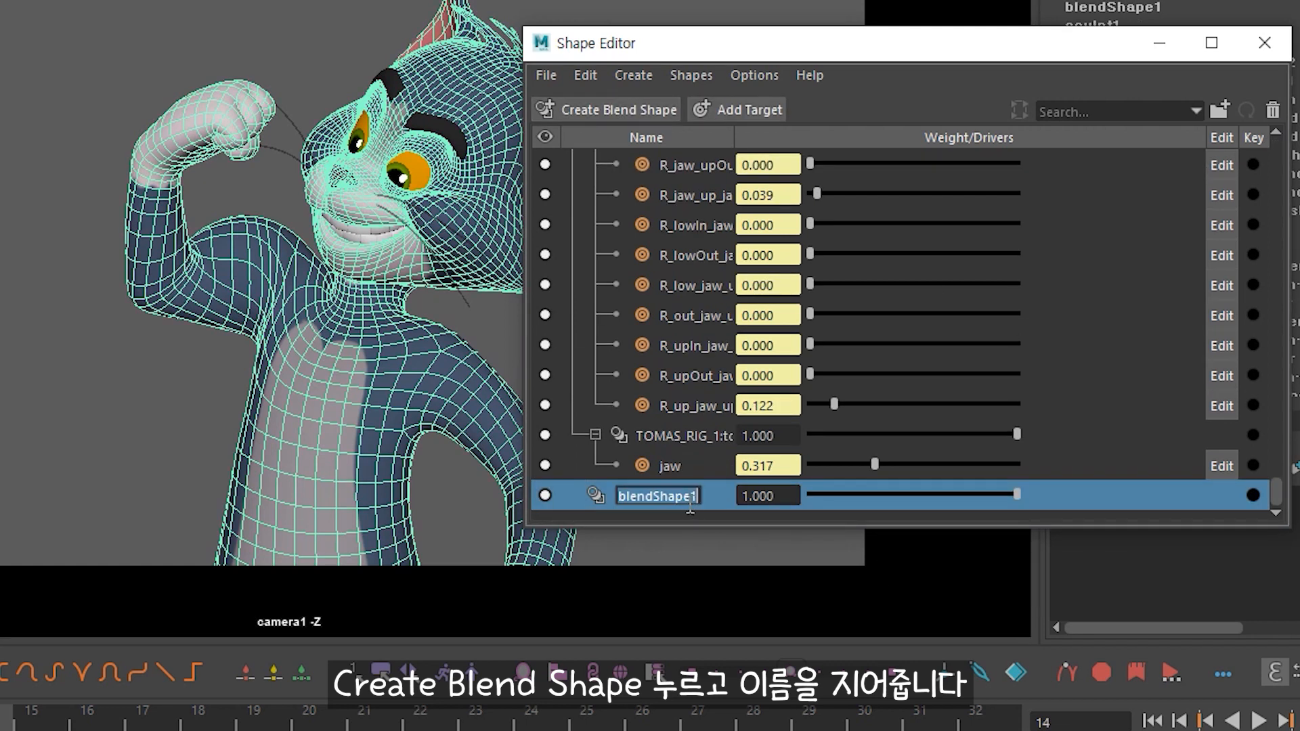
text(smooth)
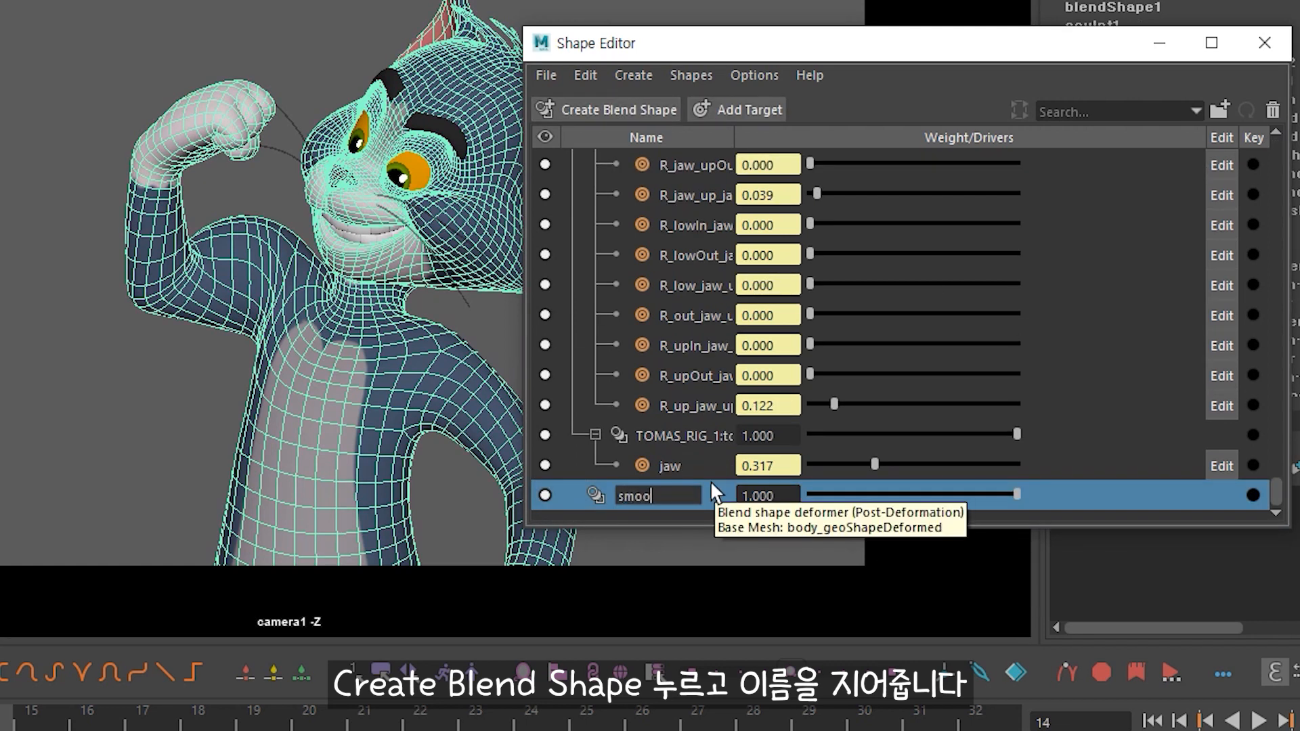
key(Return)
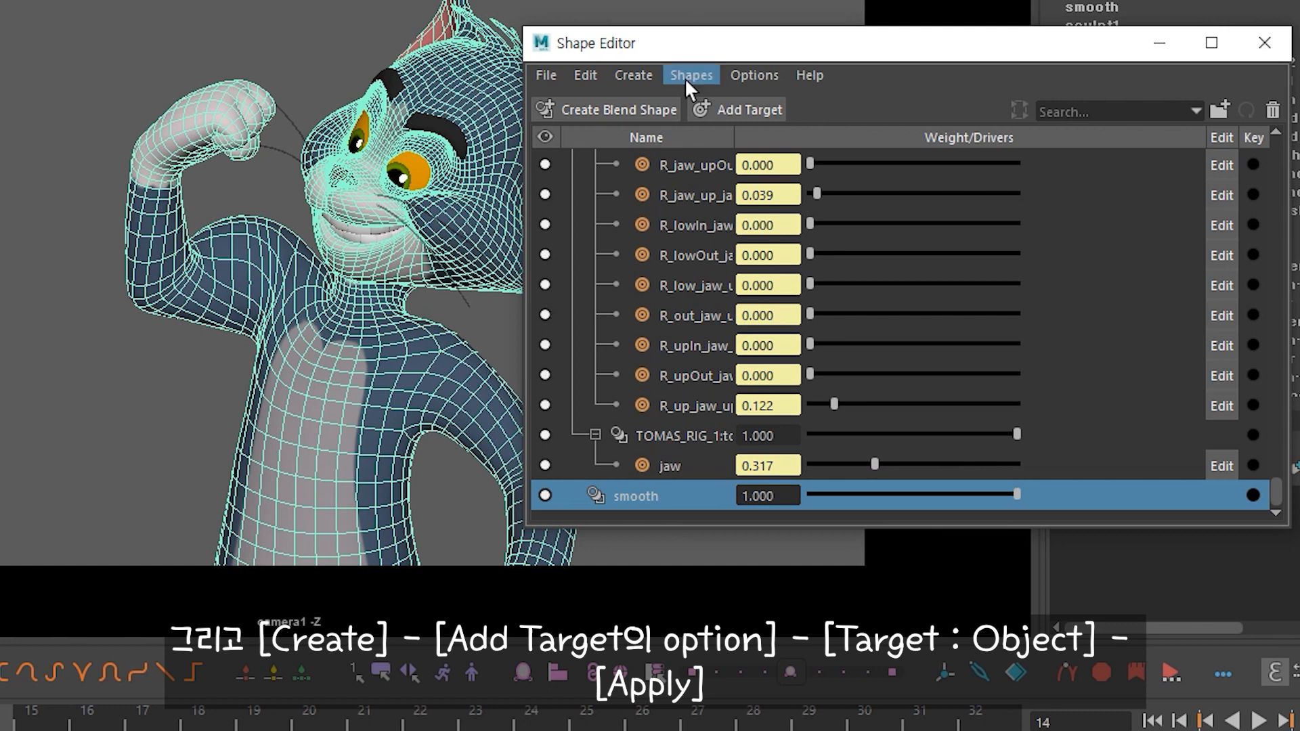
Step: Add a target to the smooth blend shape with its type set to Object Space
click(628, 75)
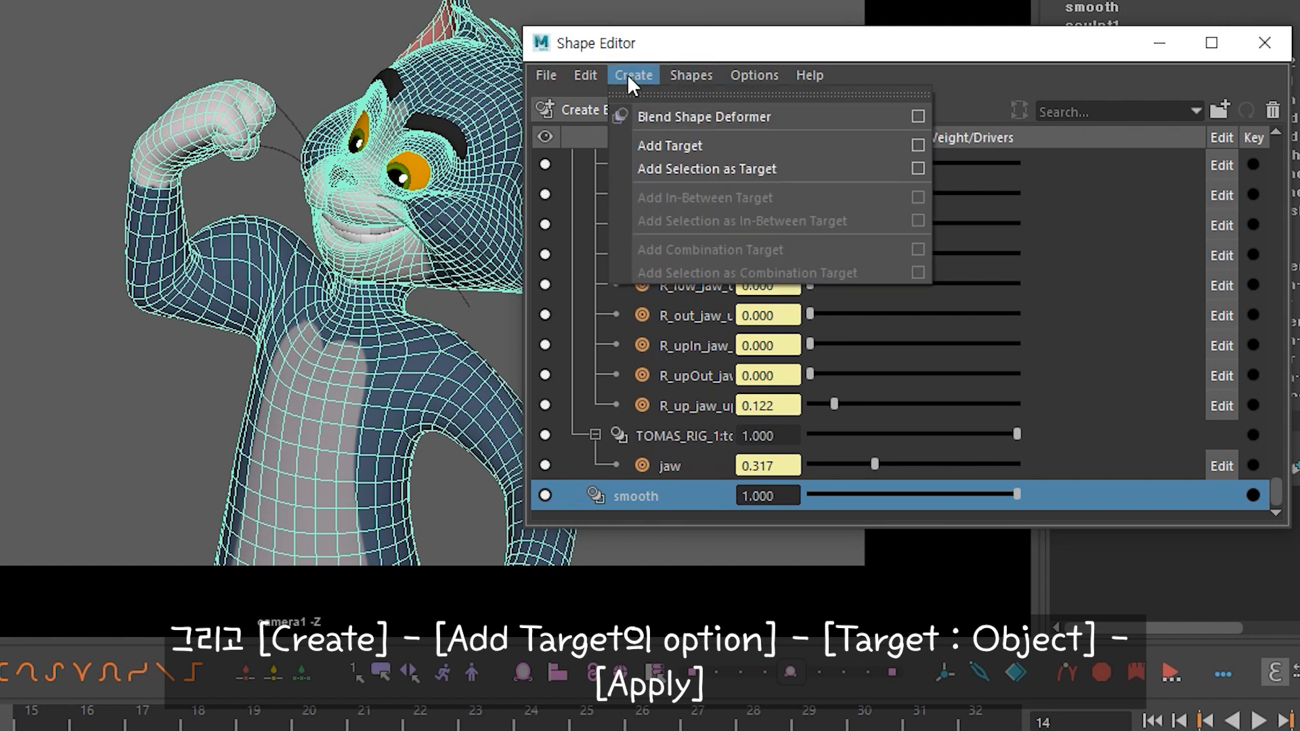
click(917, 145)
click(726, 89)
click(730, 136)
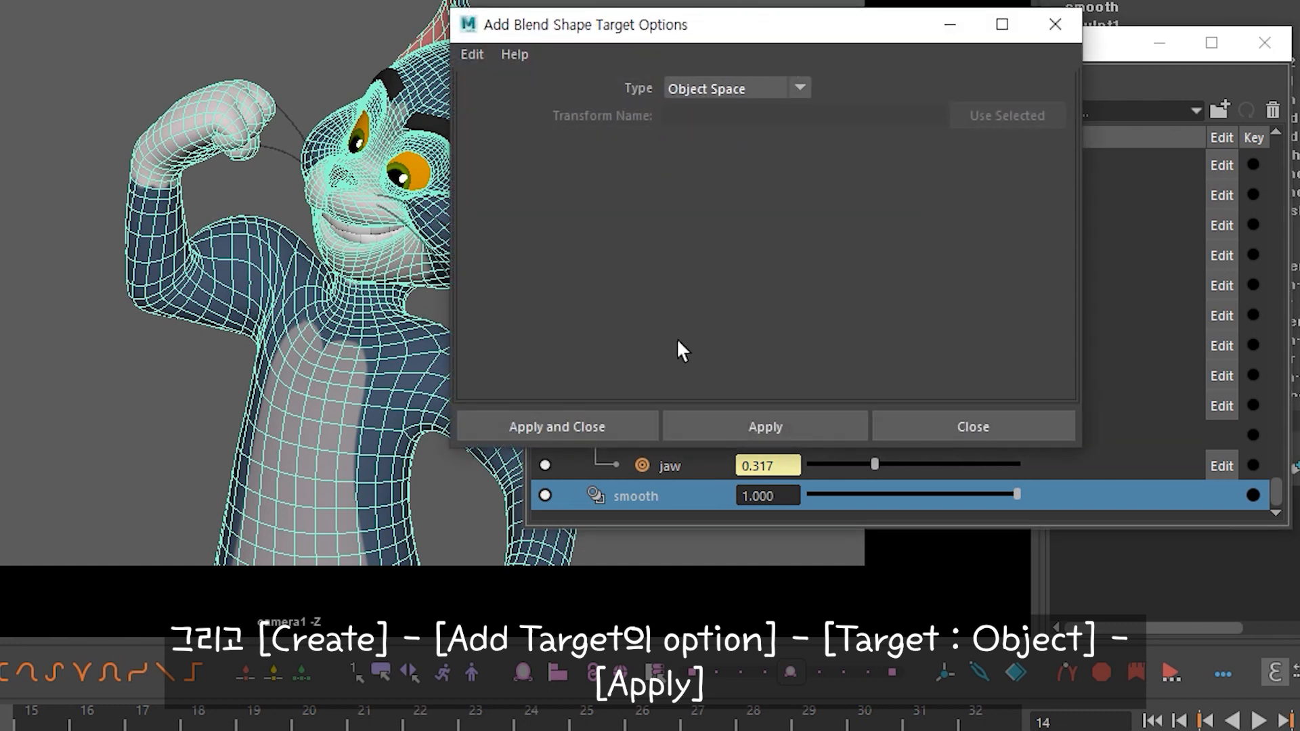
click(600, 426)
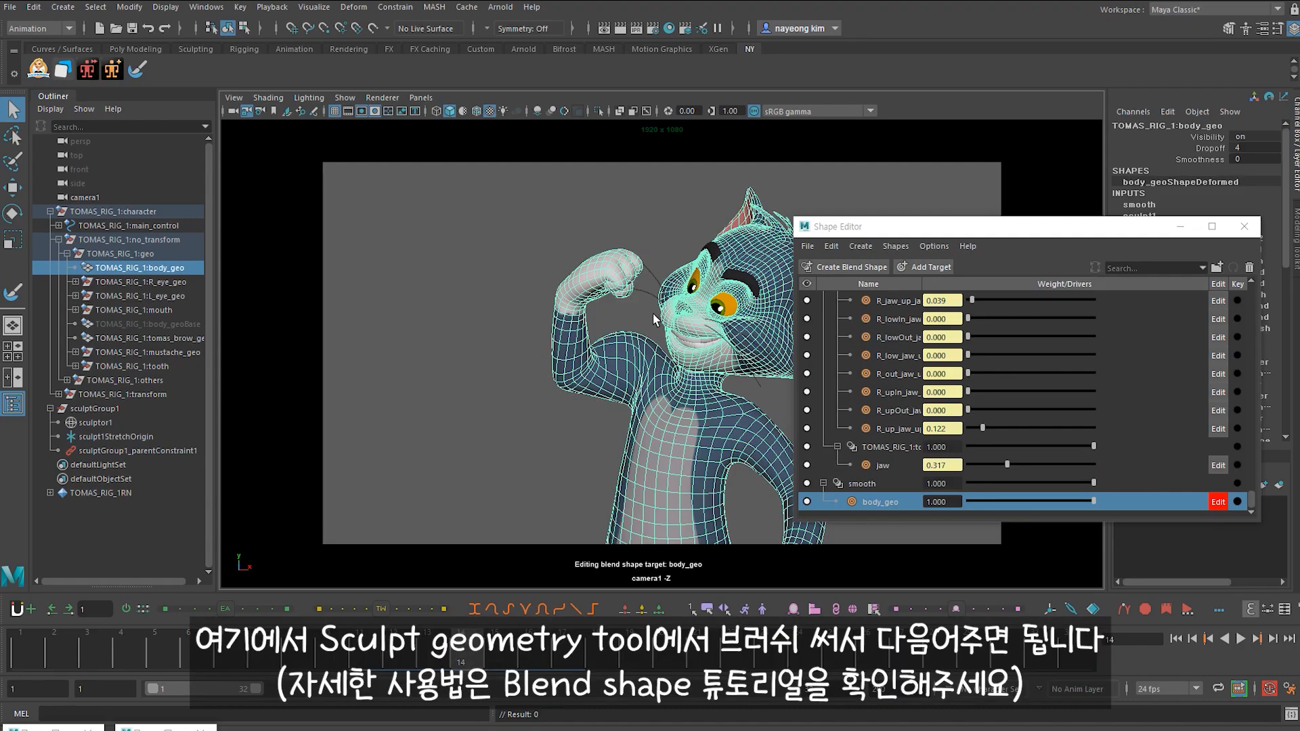
Step: Smooth the crease between the bulging upper arm and the chest with the Sculpt Geometry Tool's Smooth operation
key(backslash)
middle_drag(553, 379, 550, 326)
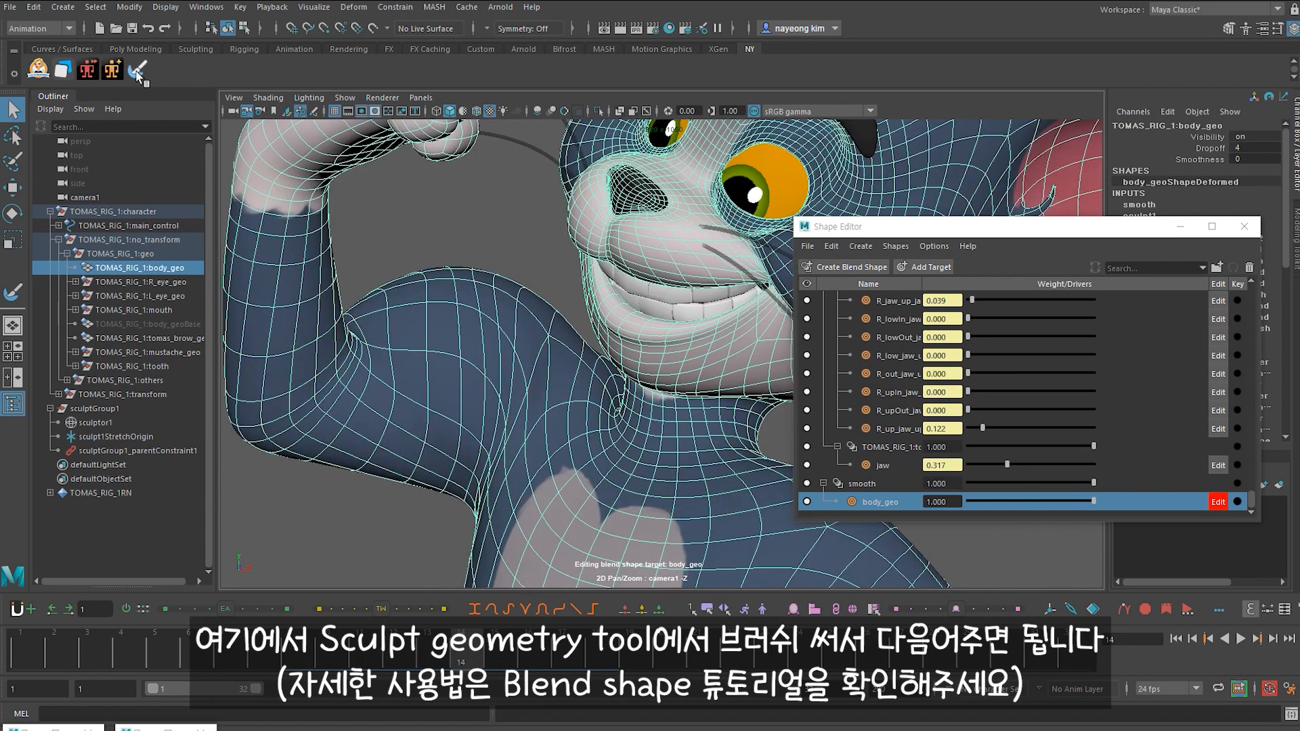
double_click(137, 72)
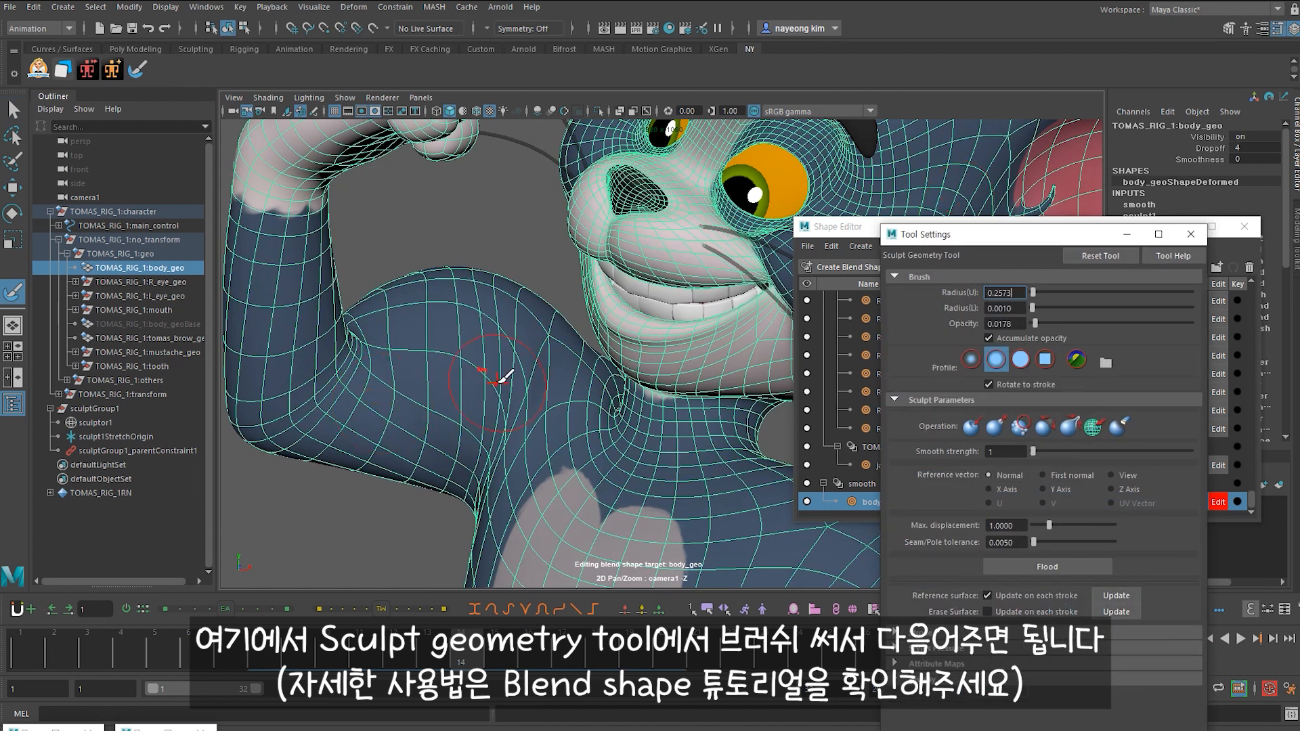
mouse_move(500, 380)
mouse_down()
mouse_move(551, 372)
mouse_move(567, 338)
mouse_up()
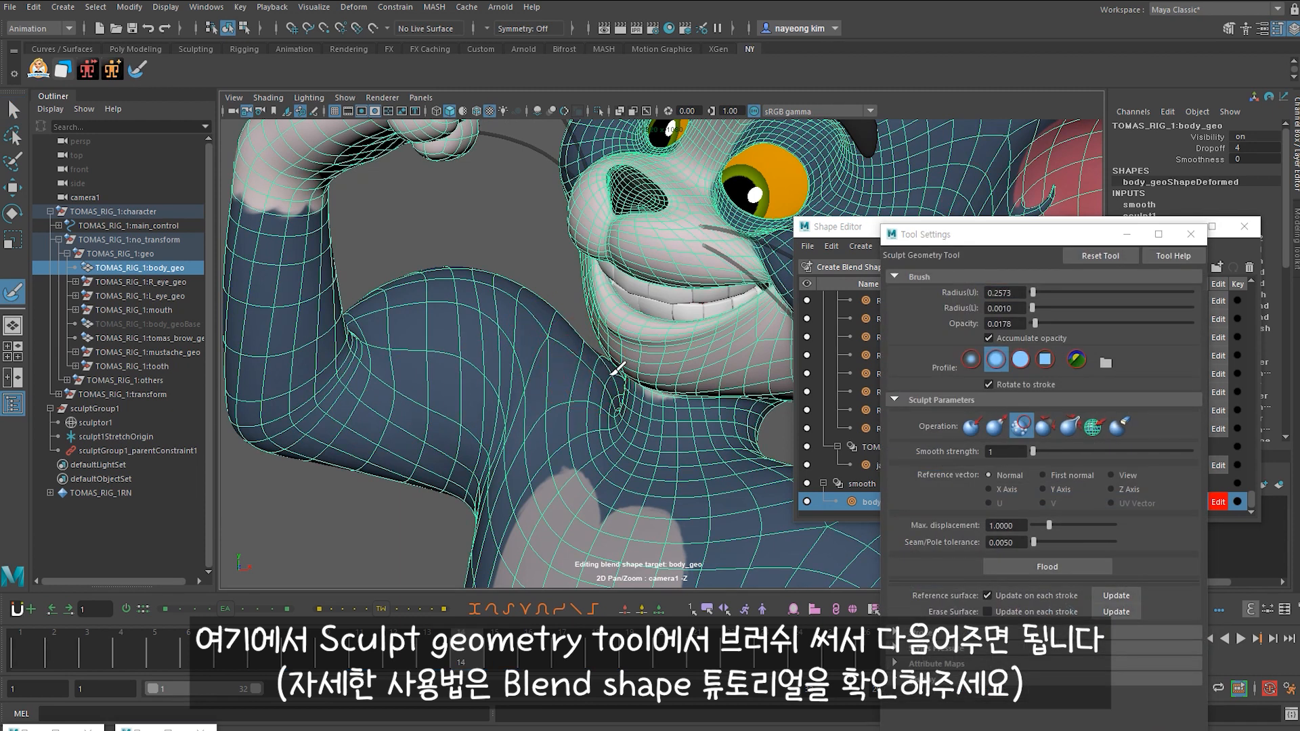
mouse_move(522, 366)
mouse_down()
mouse_move(467, 423)
mouse_move(499, 400)
mouse_up()
Step: Turn off selection highlighting in the viewport and refine the shoulder area with the Pull and Relax sculpt operations at opacity 0.0133
click(340, 99)
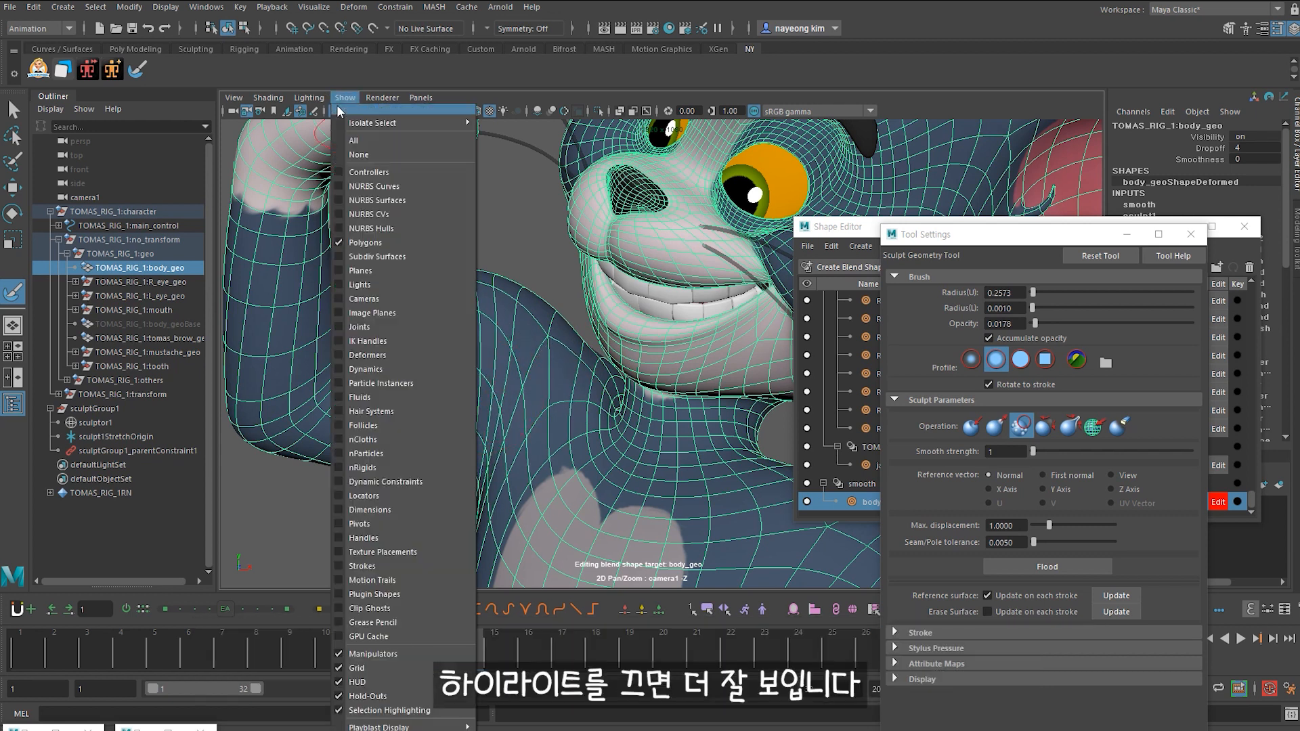
click(390, 706)
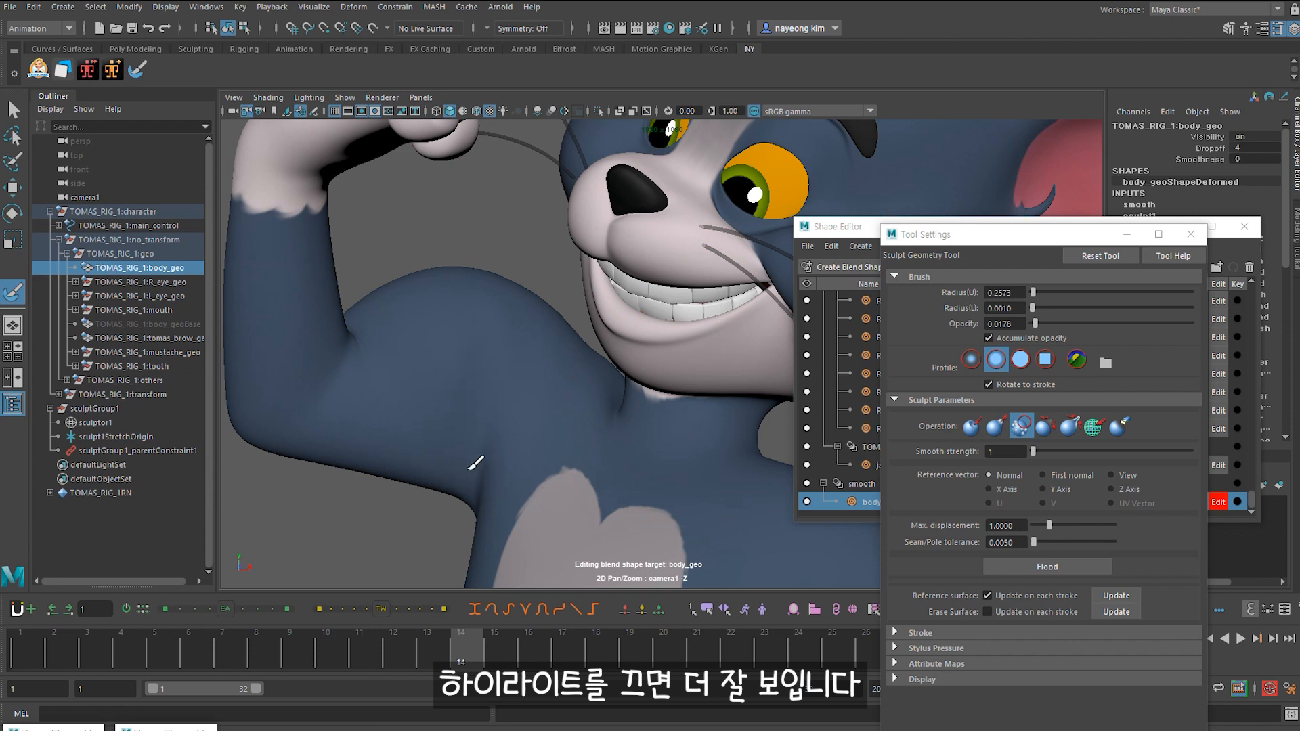
click(995, 426)
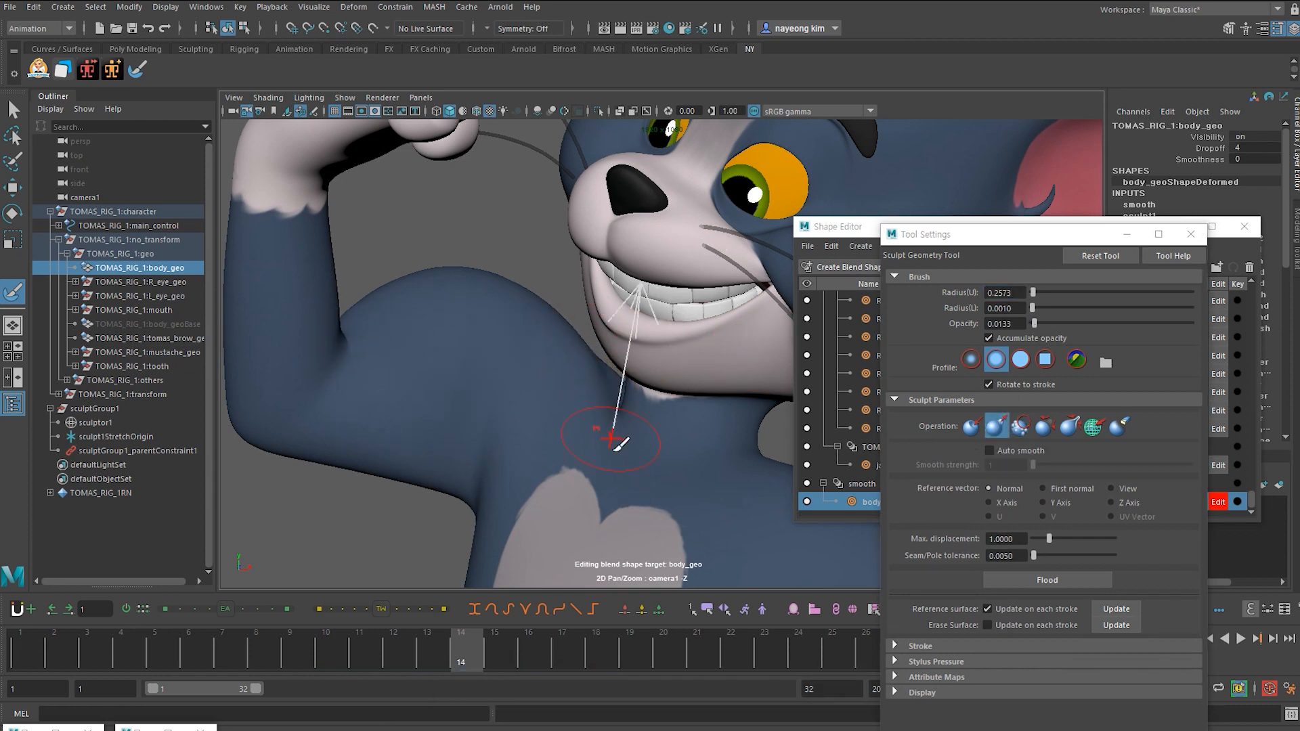
click(1045, 427)
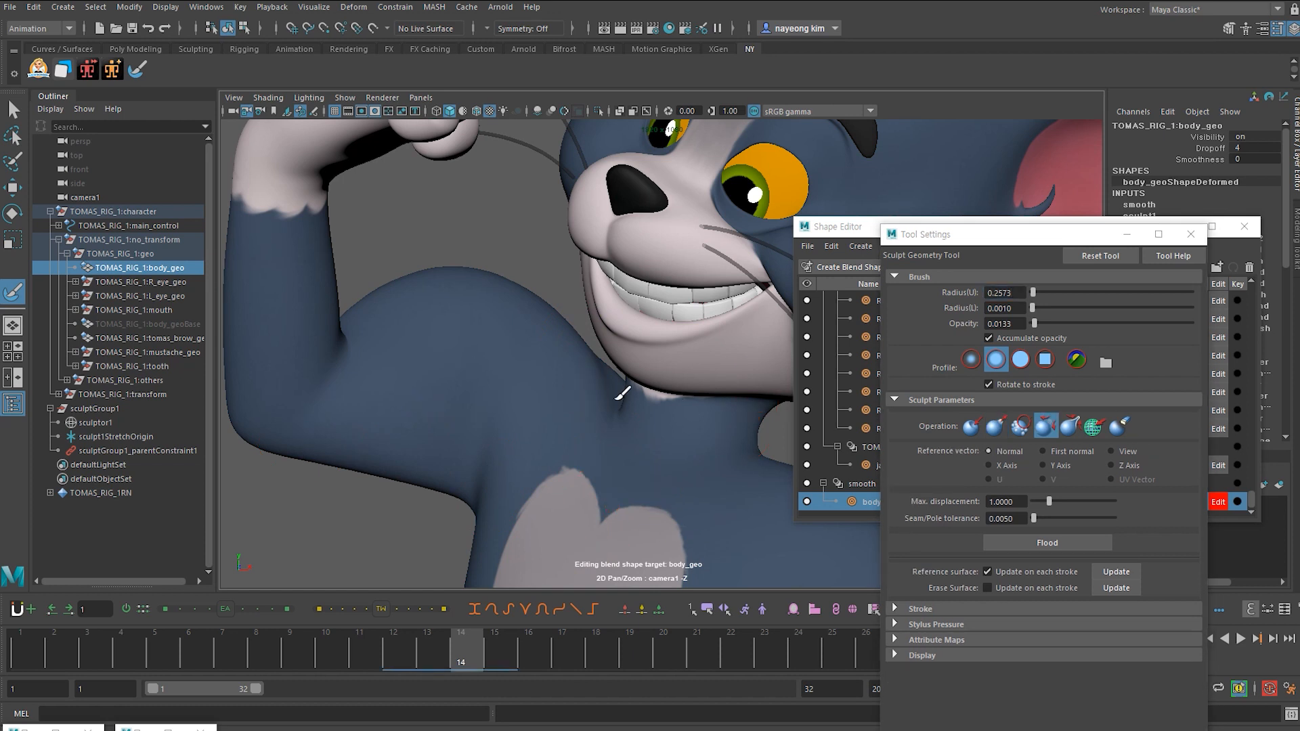
Step: Close the sculpt tool settings, end editing of the body_geo target, and scrub back to frame 1 to check the extended arm
click(1202, 236)
click(1218, 503)
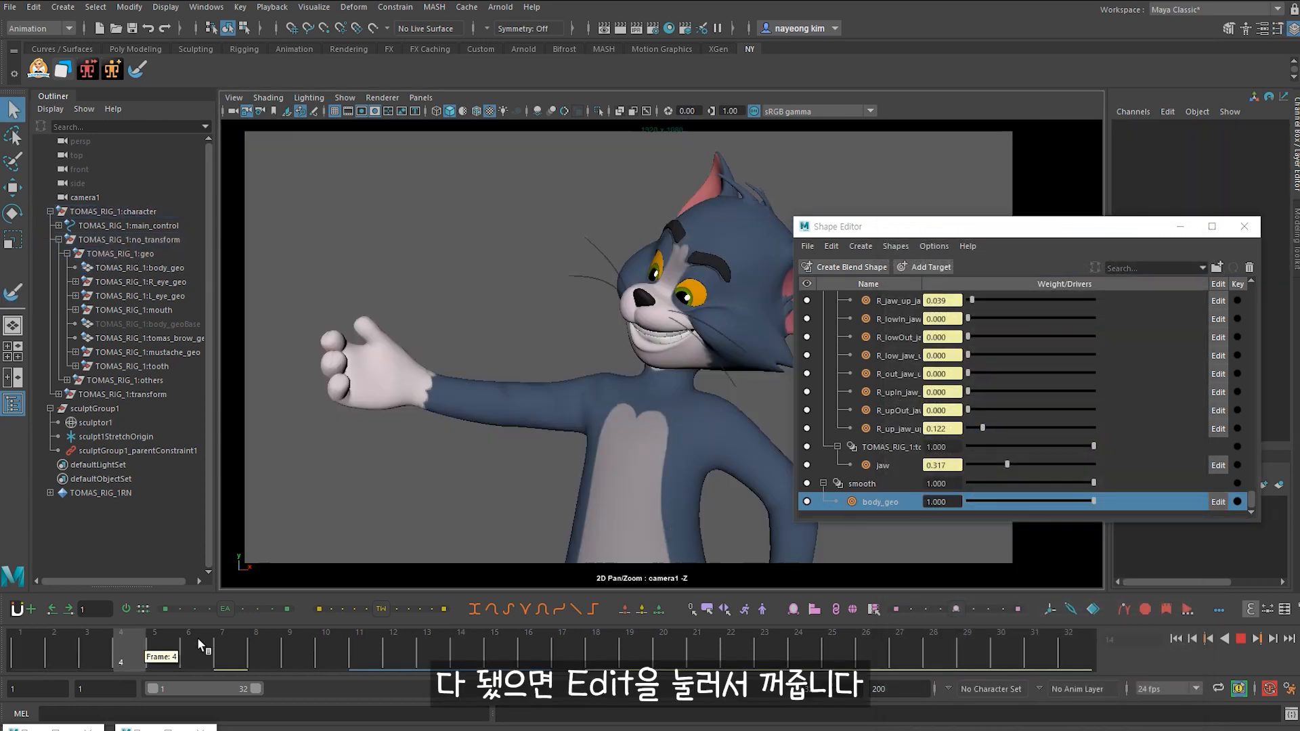
drag(200, 645, 20, 643)
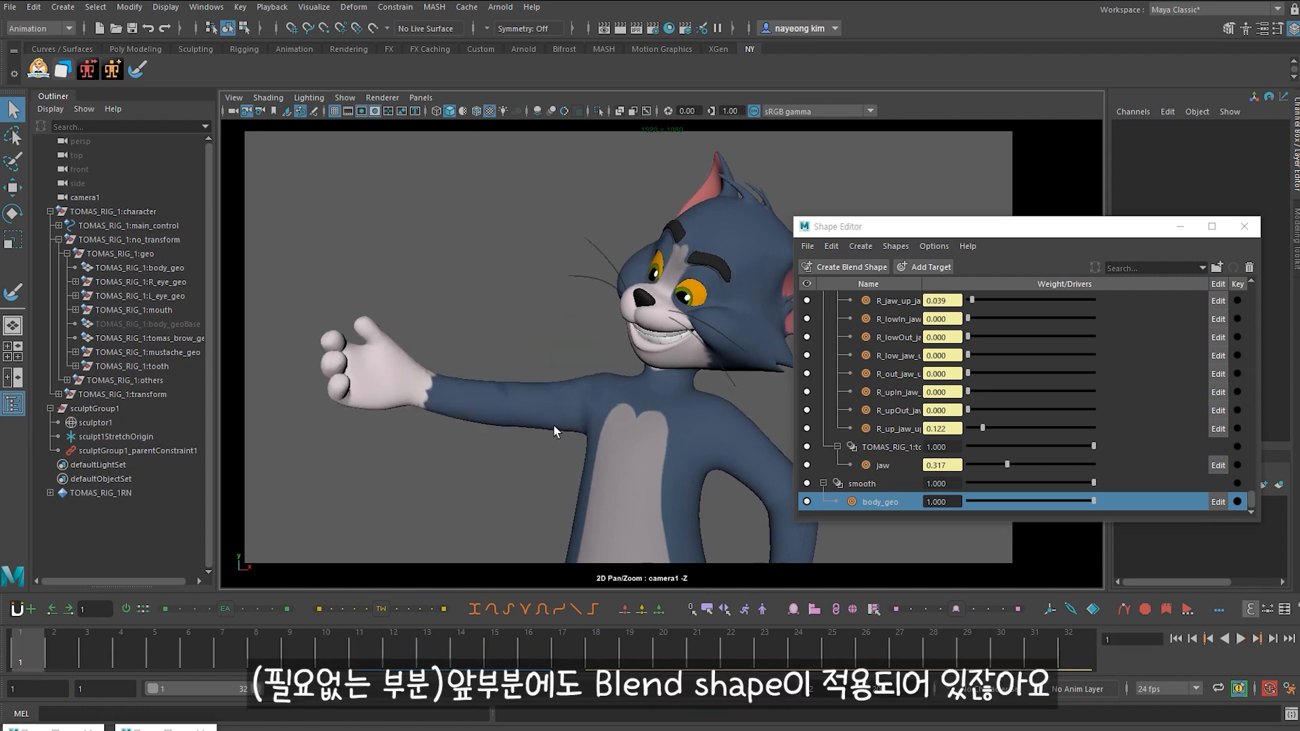
Step: Key the body_geo target's weight at 1 and set it to 0 at frame 10, while the arm is still extended
drag(212, 634, 342, 649)
click(1237, 502)
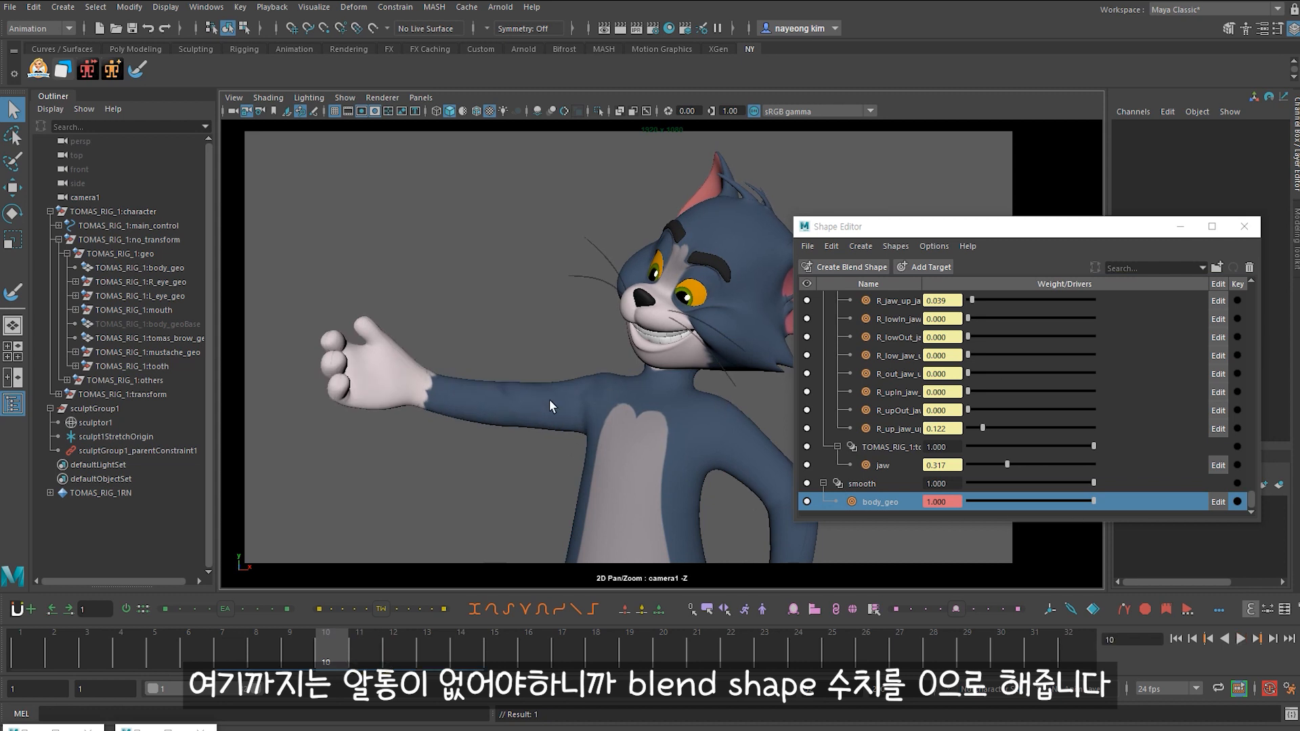
double_click(947, 500)
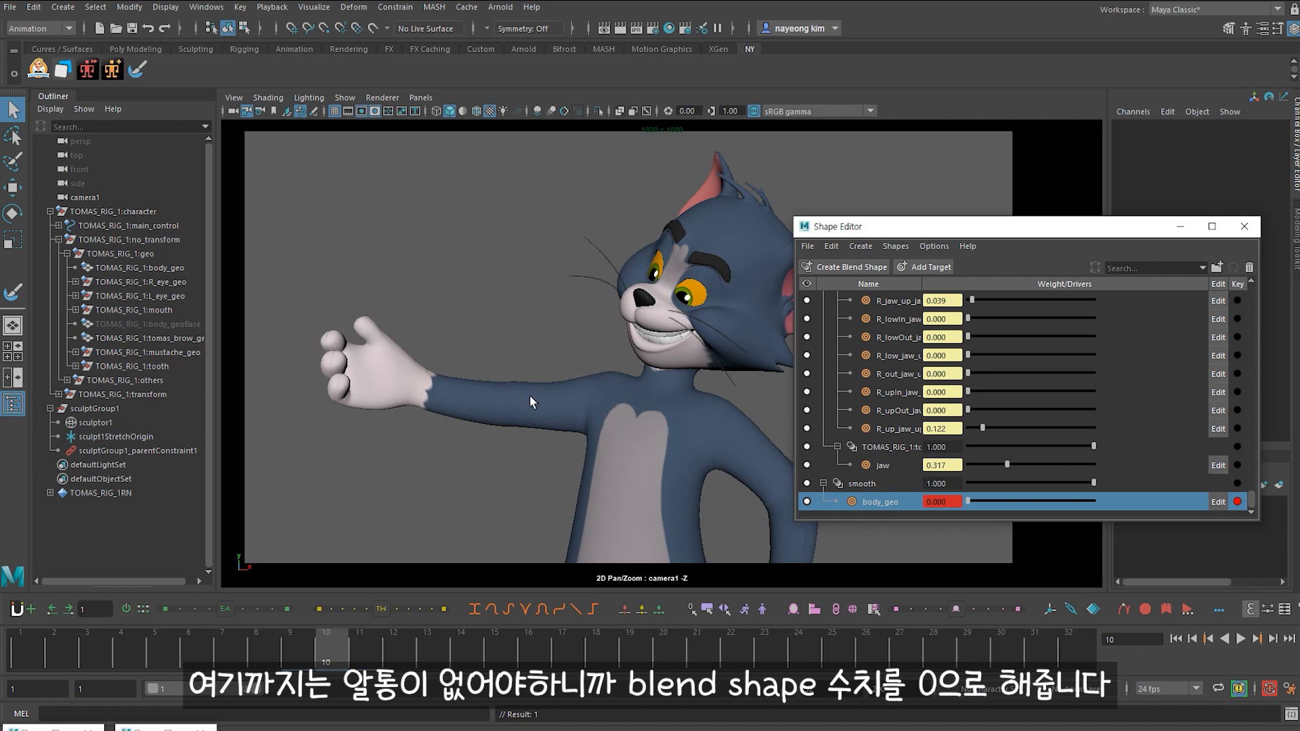
Step: Re-enable selection highlighting for the body and display the smooth.body_geo weight curve in the Graph Editor
drag(257, 642, 326, 648)
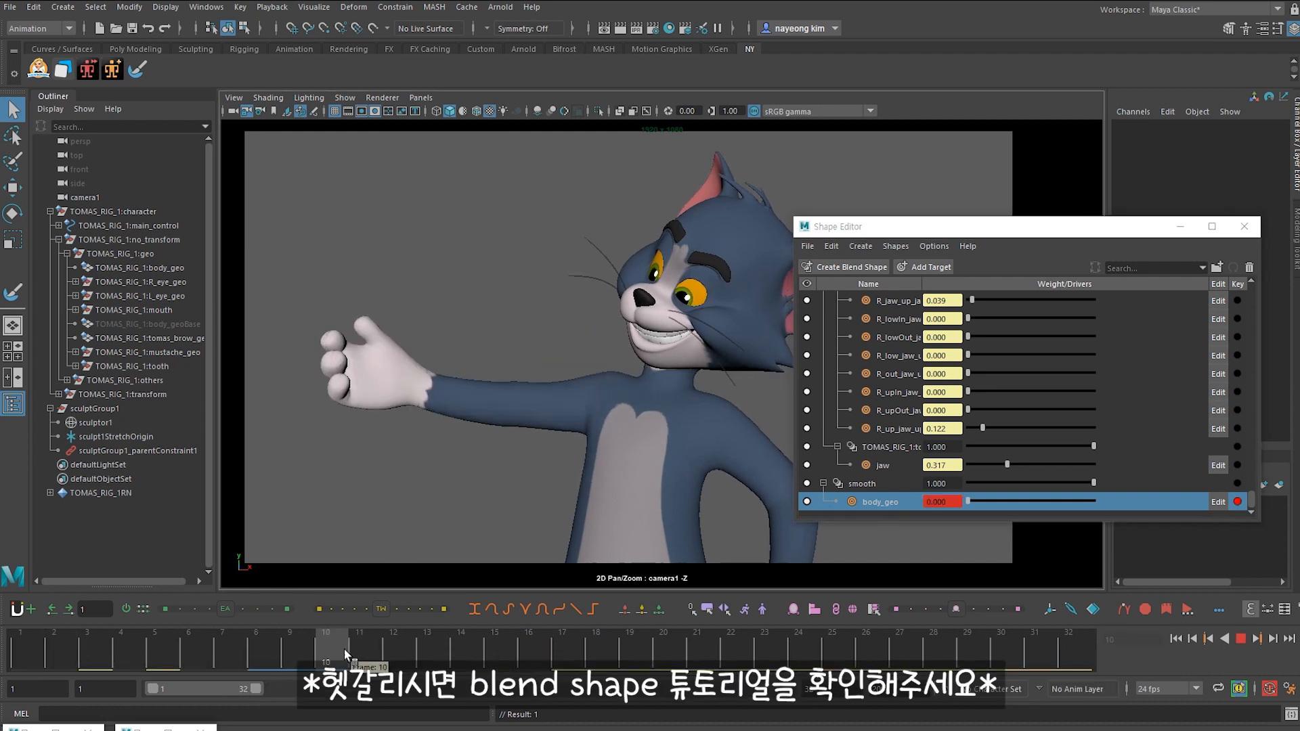
click(637, 398)
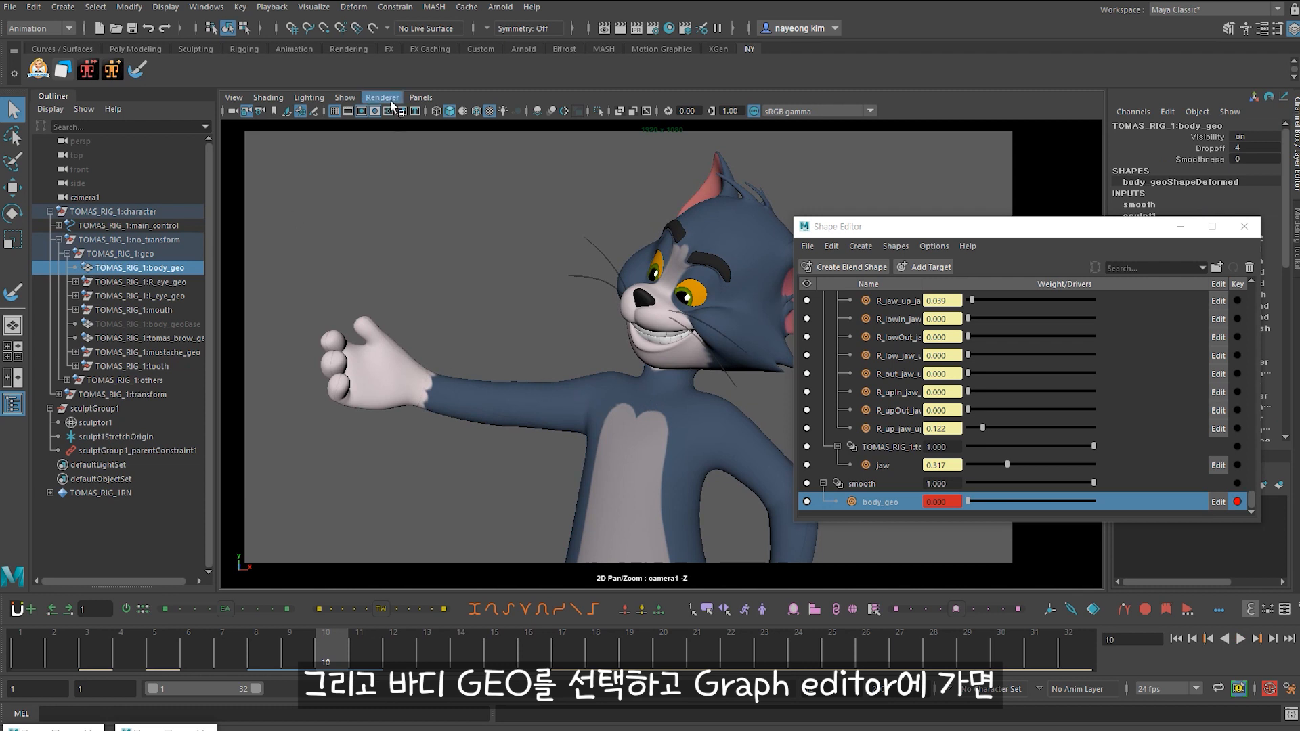
click(339, 100)
click(371, 708)
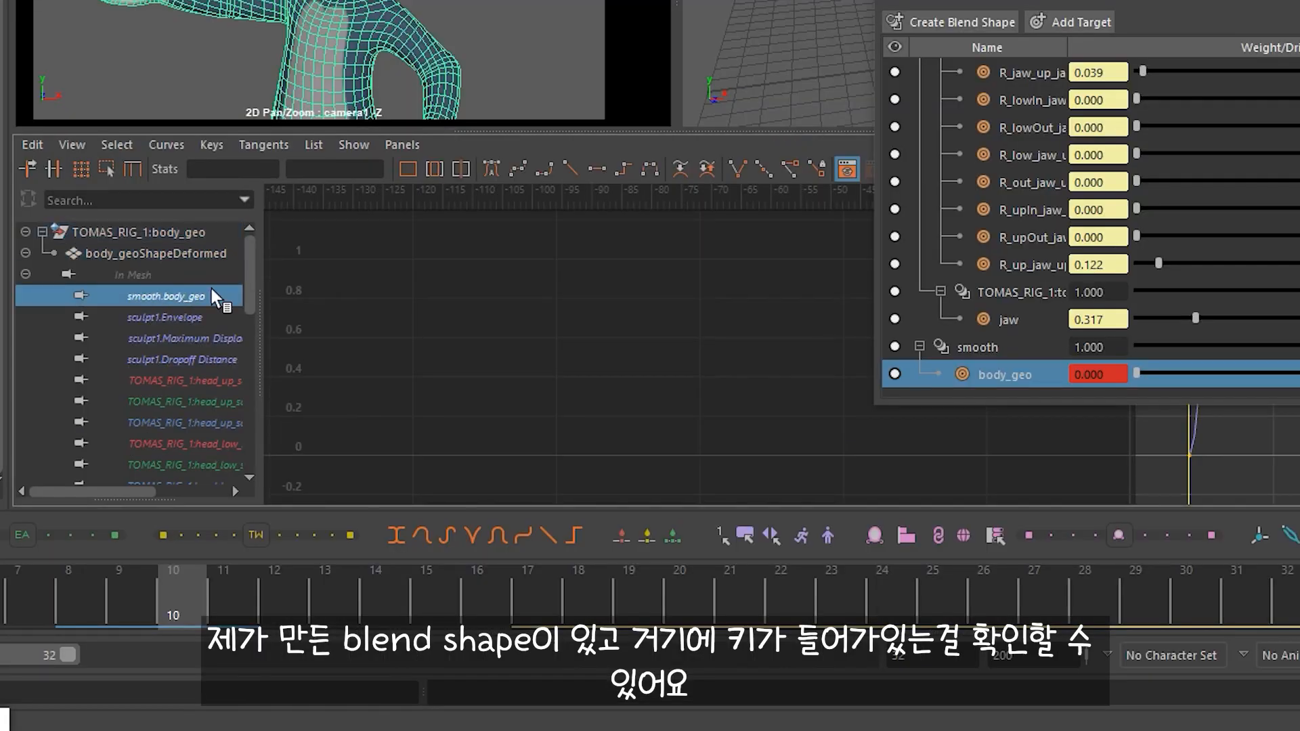
key(f)
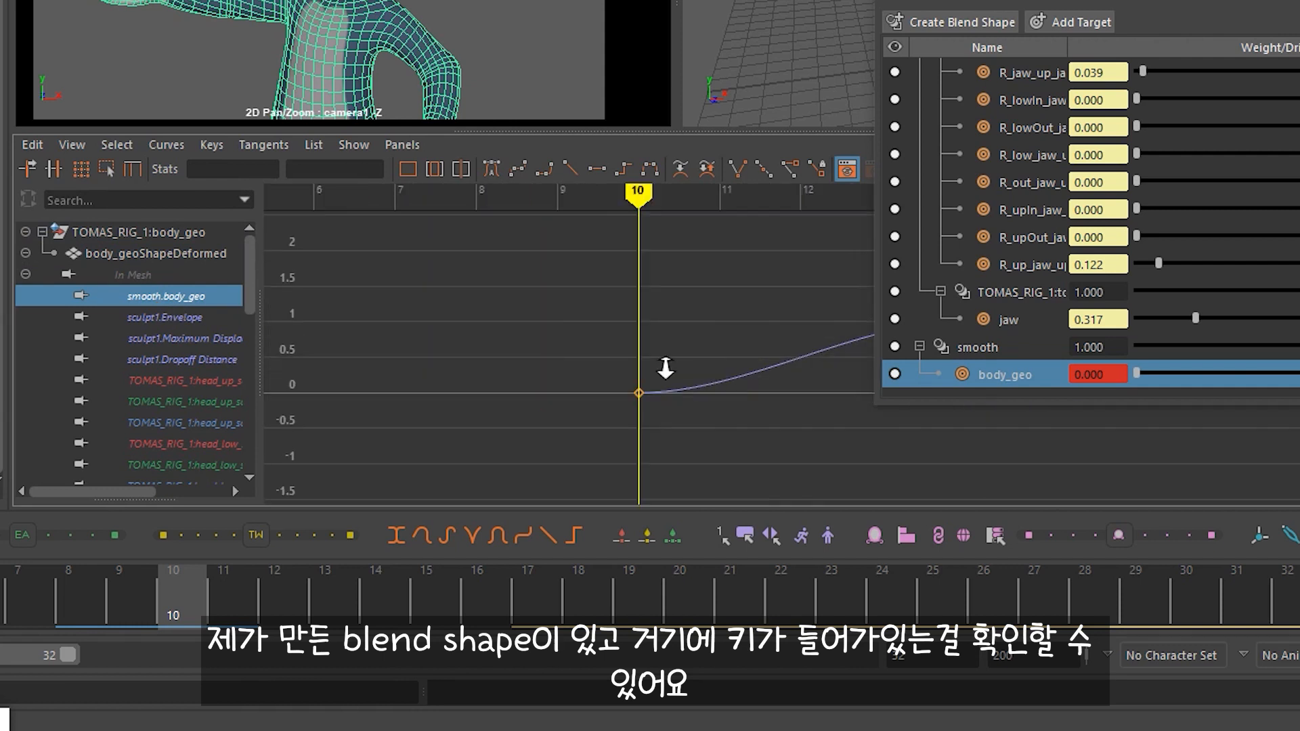
alt+middle_drag(850, 403, 767, 424)
Step: Insert a key at frame 12 on the smooth.body_geo curve, raise it to about 0.8 and flatten its tangent
drag(514, 440, 853, 328)
click(732, 323)
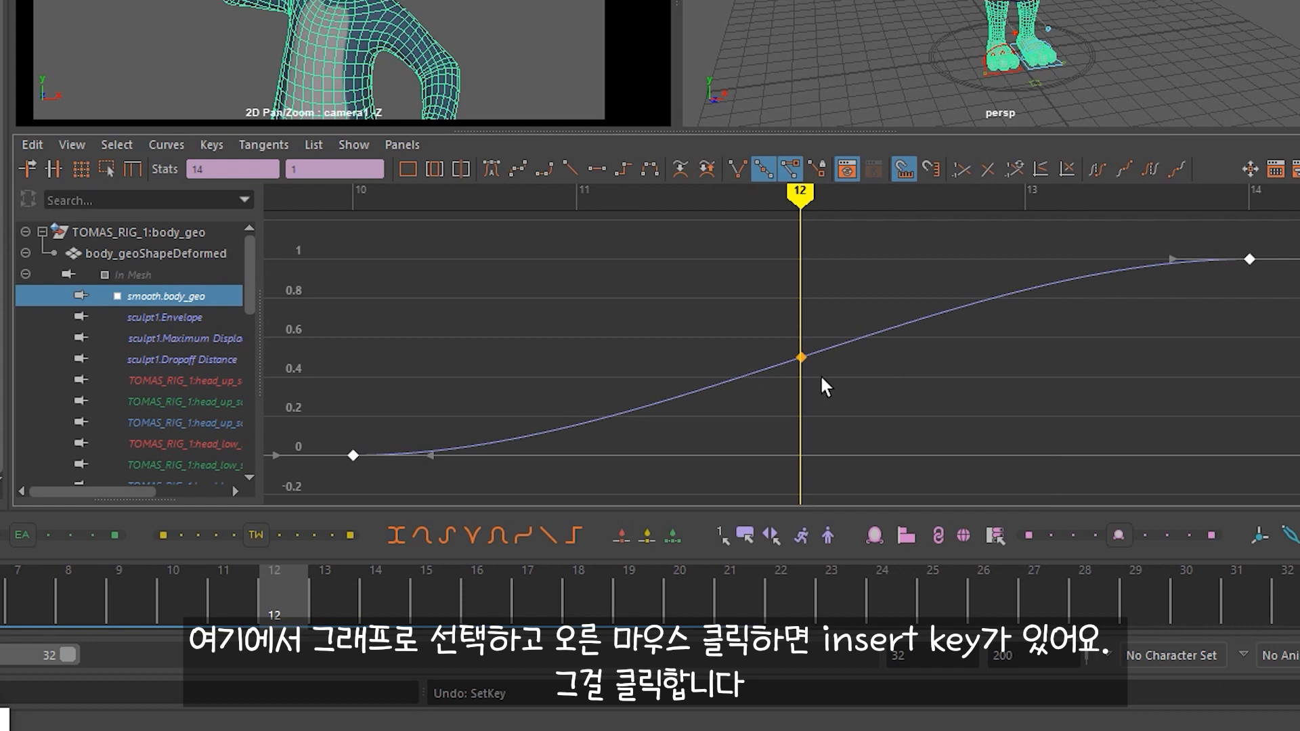
key(ctrl+z)
right_click(823, 361)
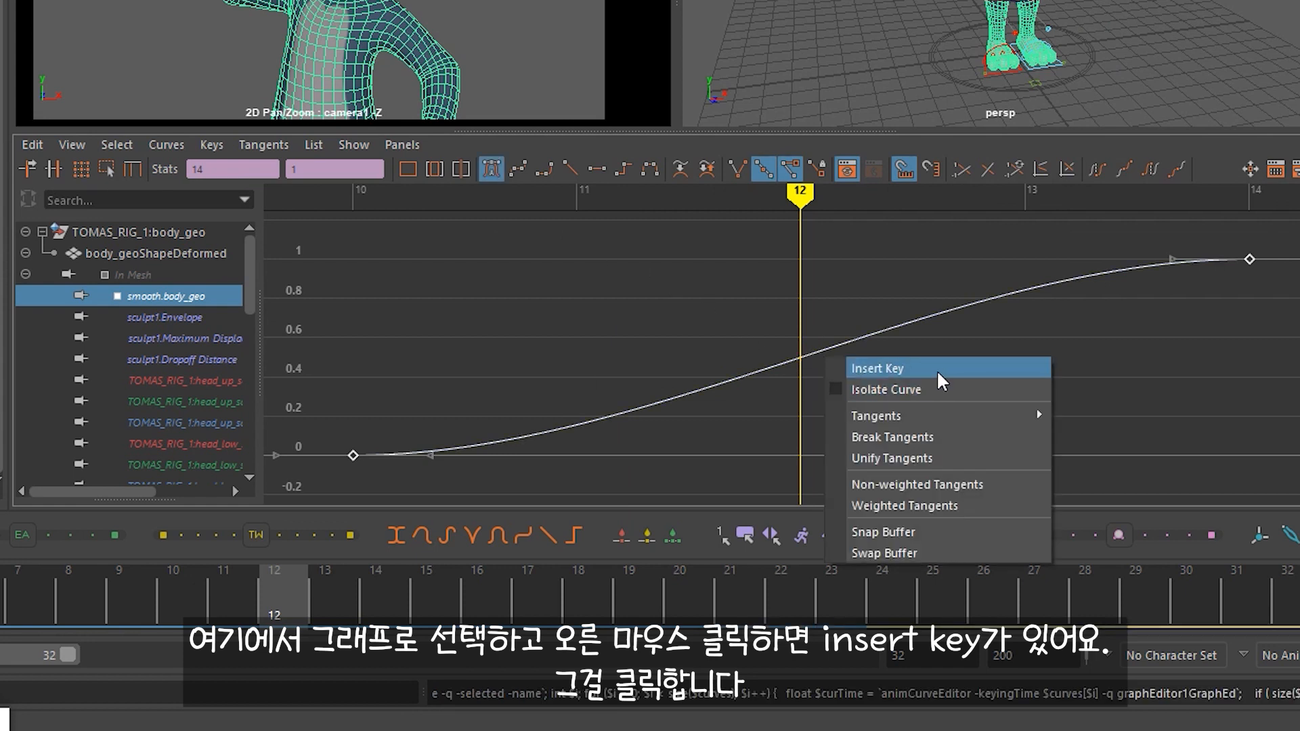
click(937, 370)
click(829, 359)
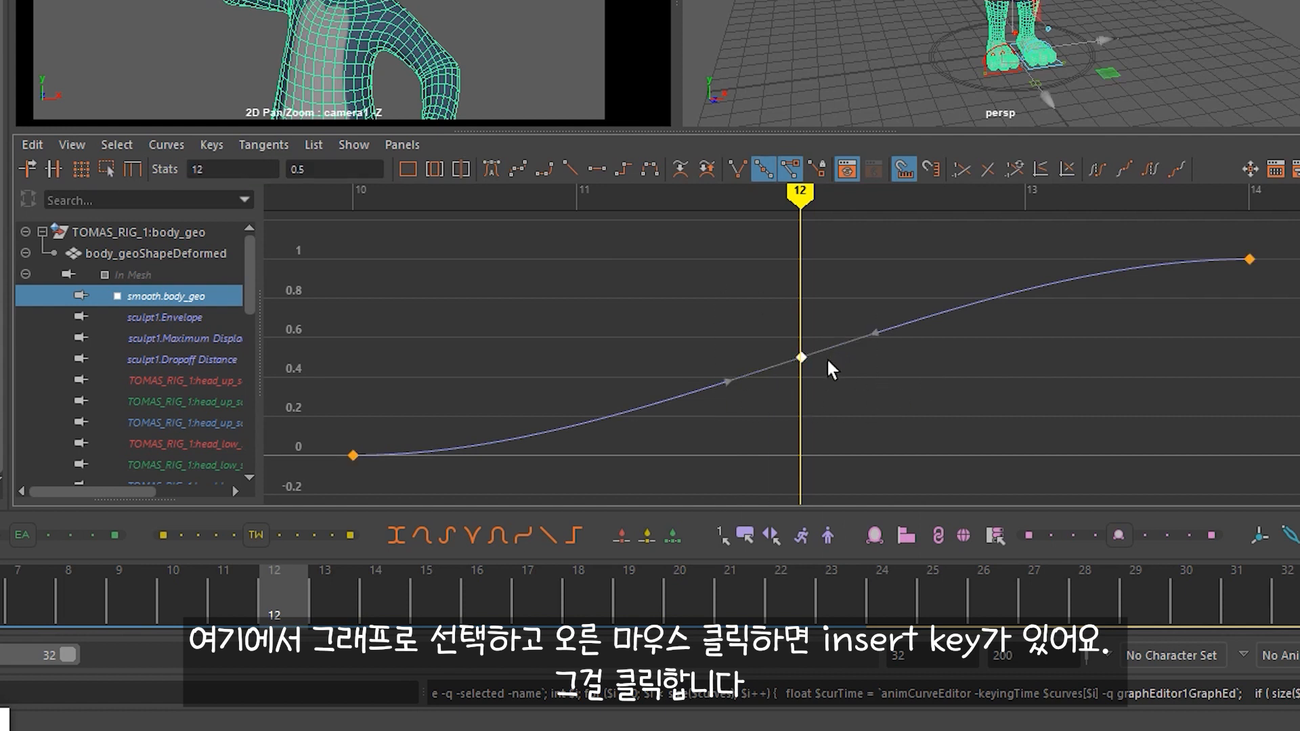
shift+middle_drag(814, 348, 837, 291)
drag(937, 314, 858, 264)
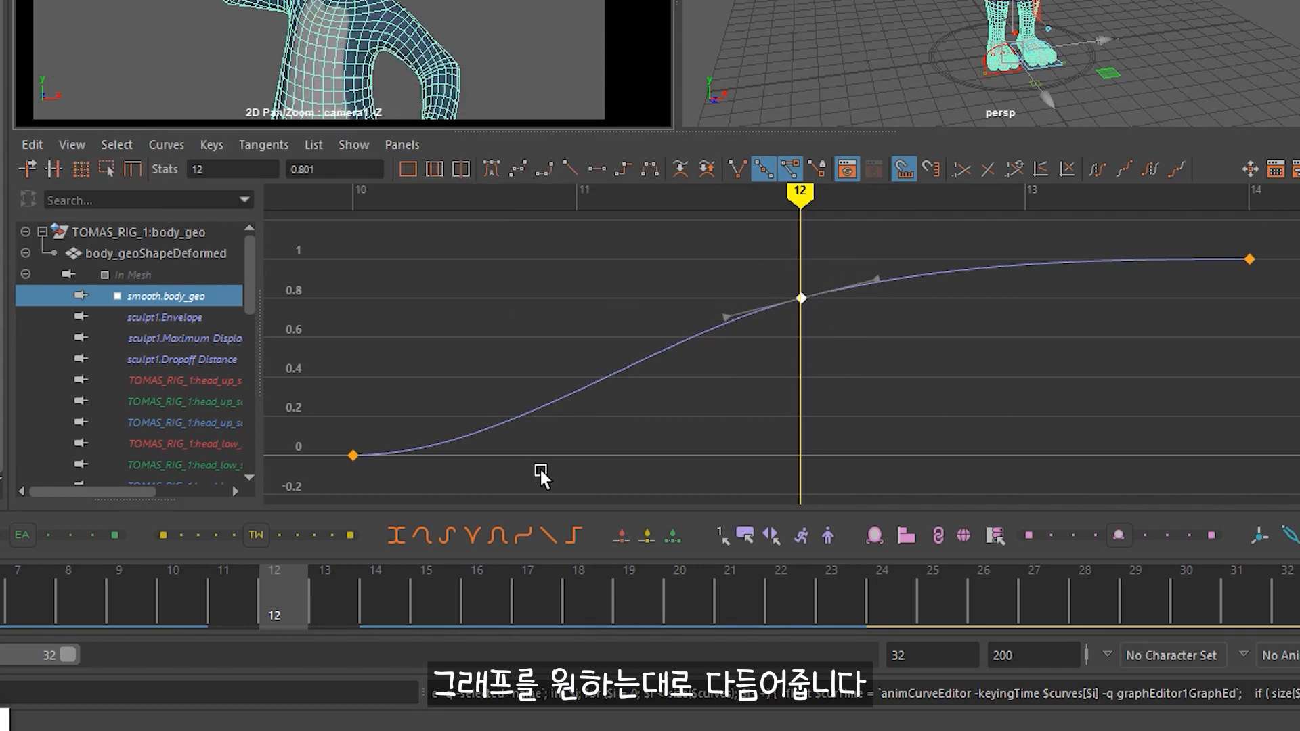
Step: Play back the animation in the camera view to check the arm bulge, and return to frame 1
key(space)
drag(203, 596, 292, 546)
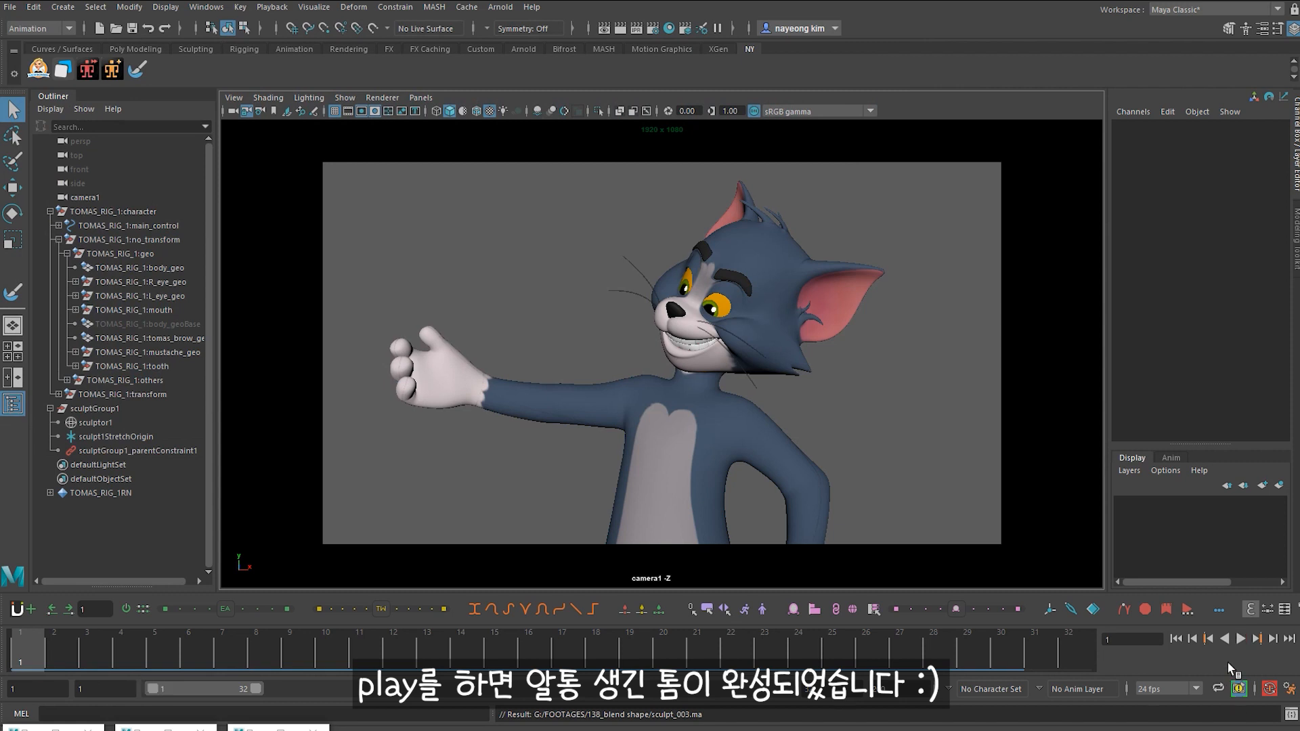
click(1239, 640)
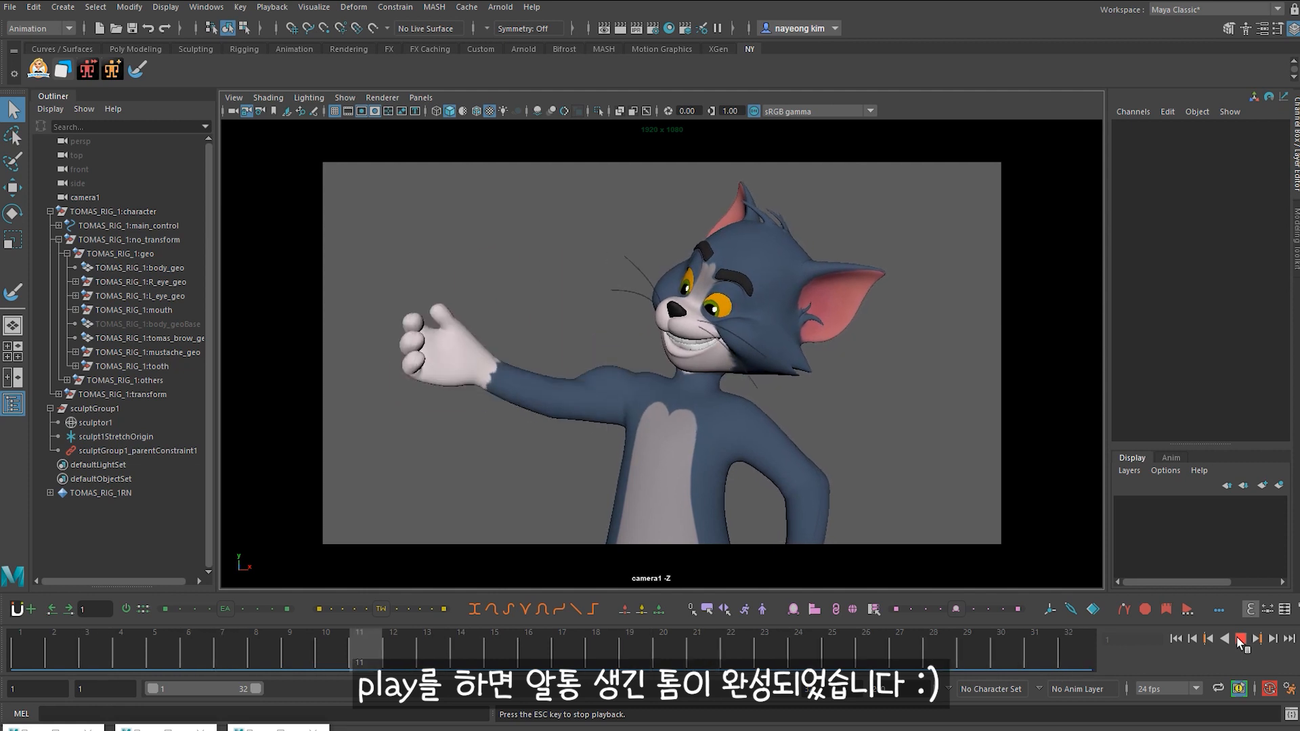
key(Escape)
mouse_move(29, 636)
mouse_down()
mouse_move(438, 621)
mouse_move(31, 635)
mouse_up()
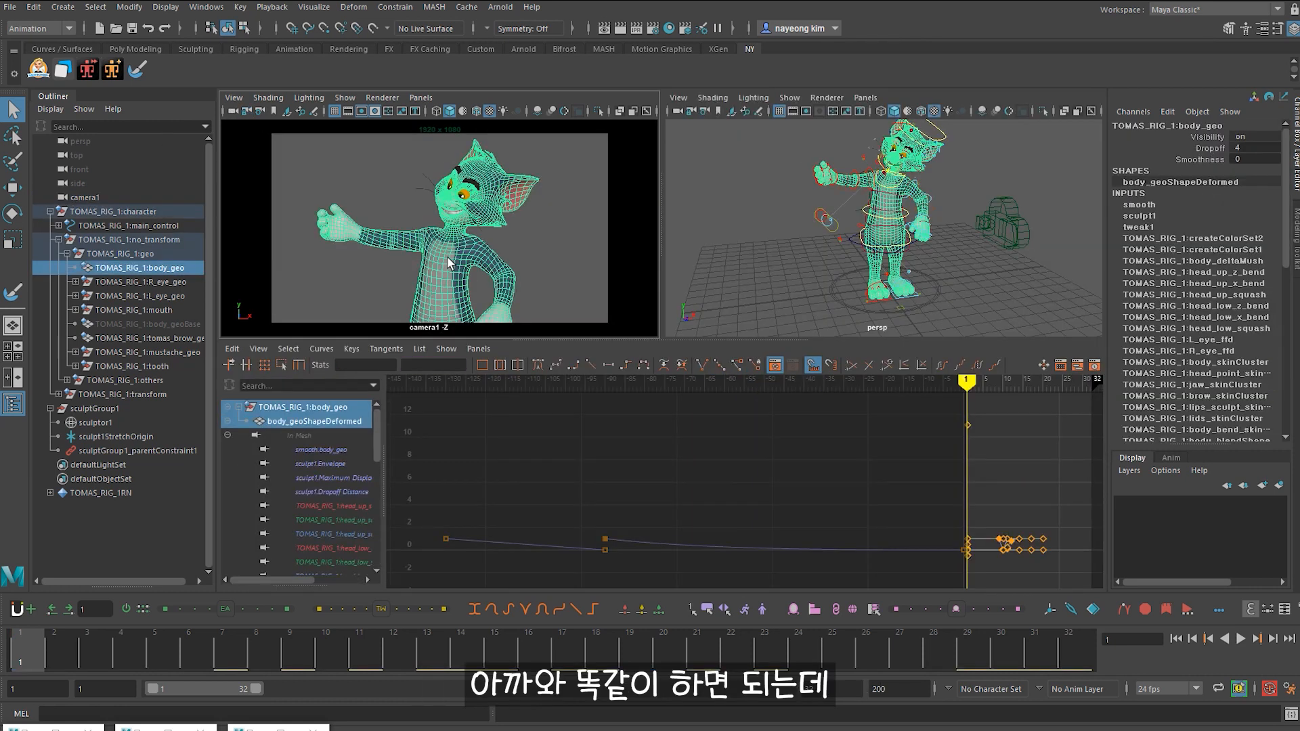
Step: Reset the Sculpt options and create a new Sculpt deformer on the body in Flip mode, with the sculptor grouped with its locator
key(space)
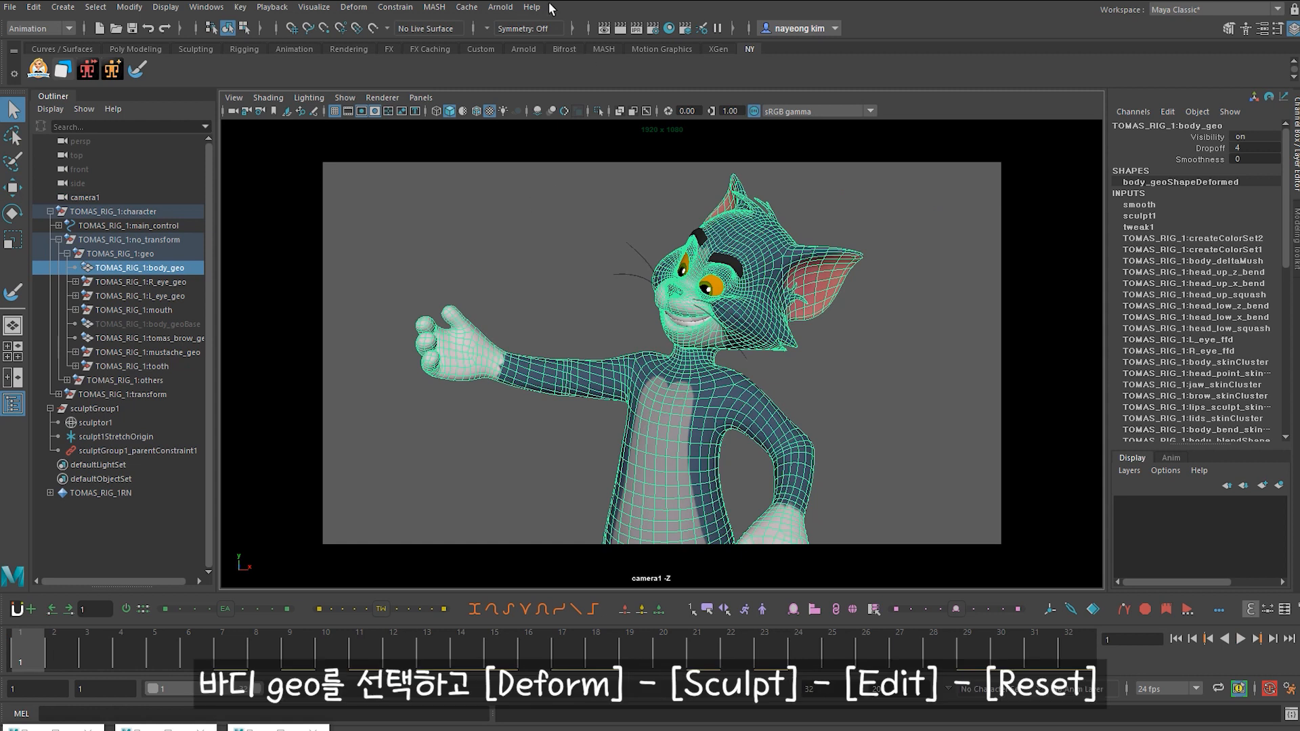
click(354, 7)
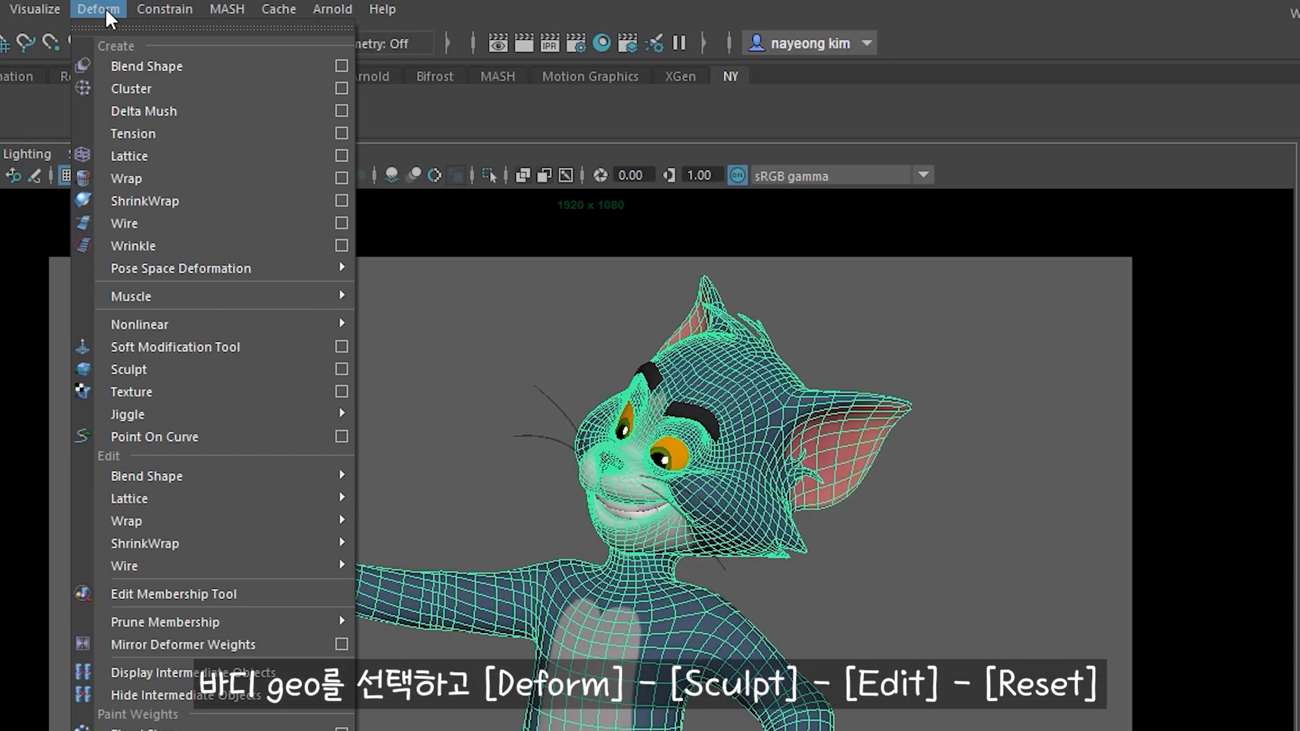
mouse_move(313, 499)
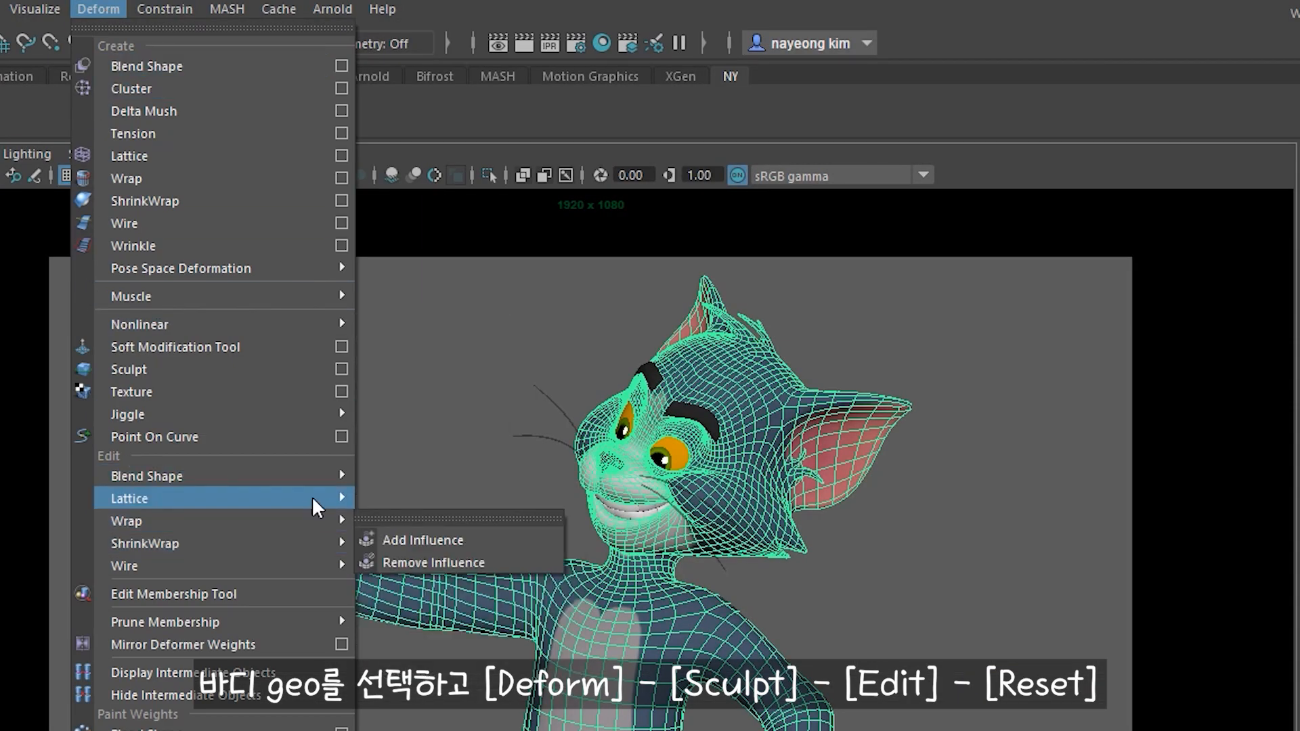
click(346, 369)
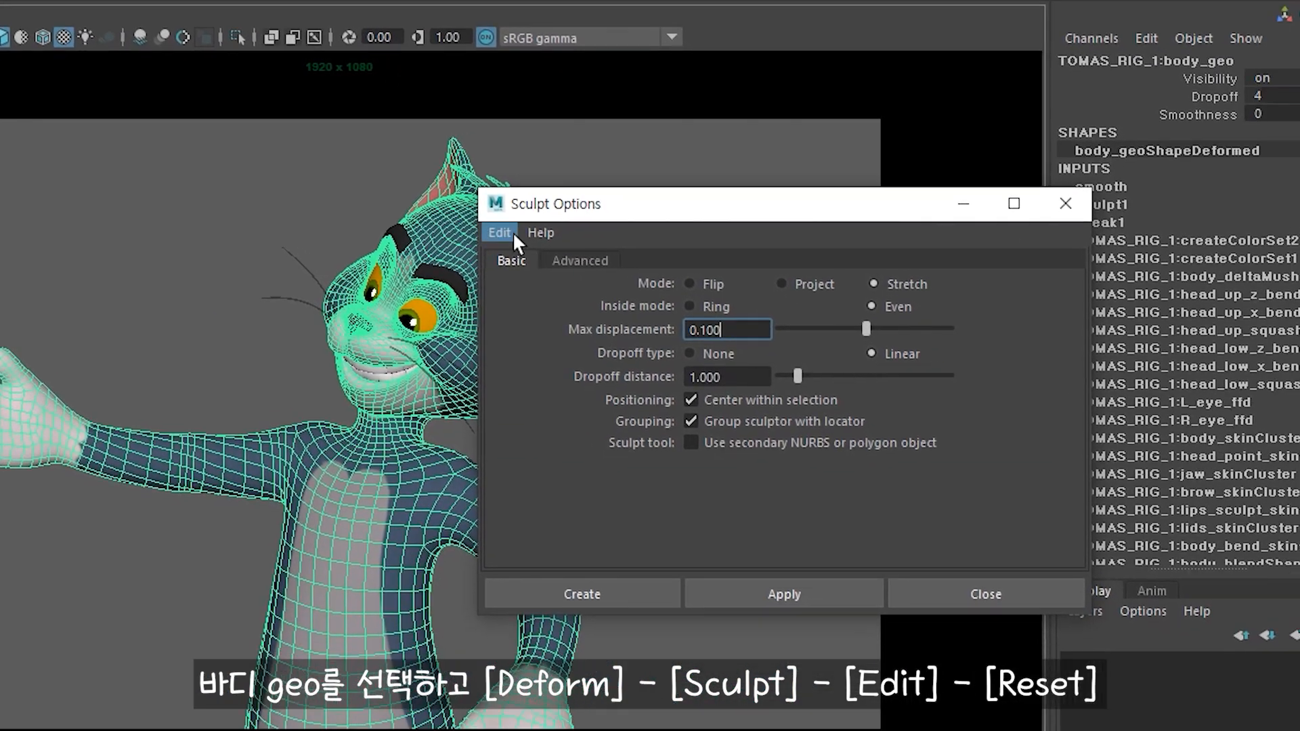
click(514, 232)
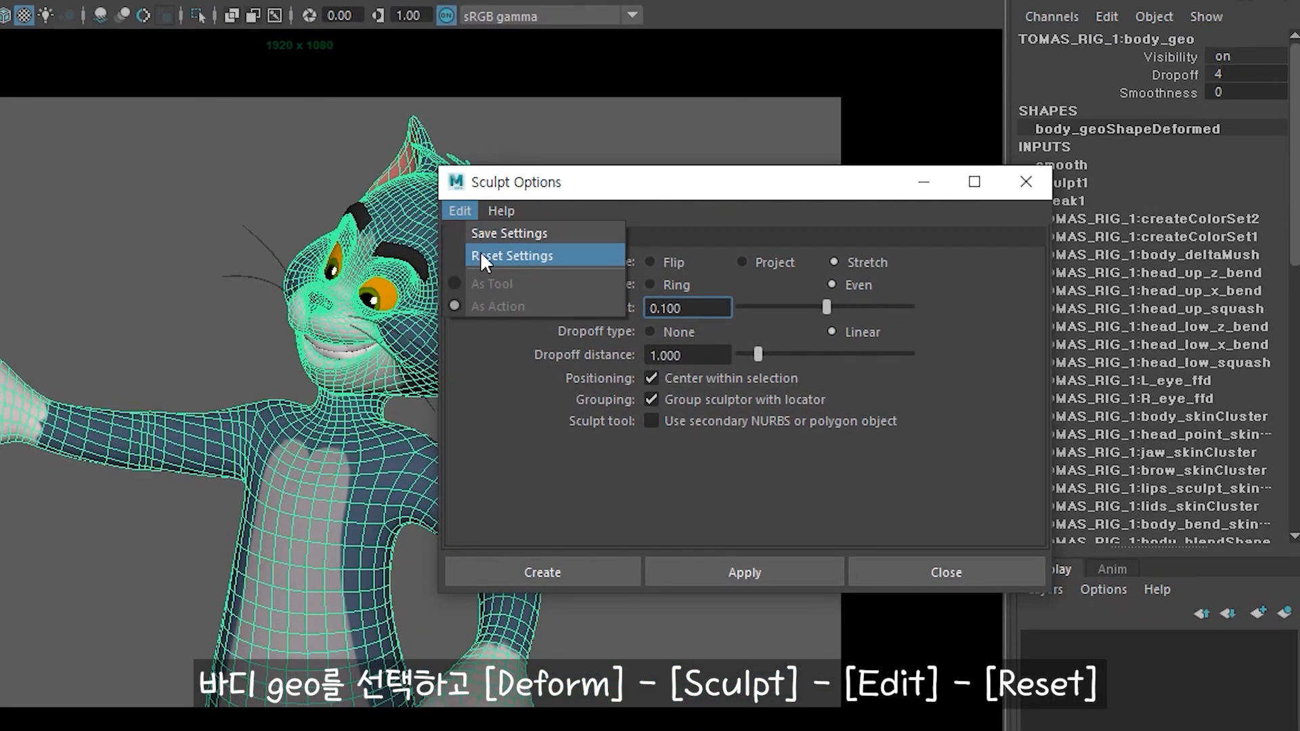
click(520, 273)
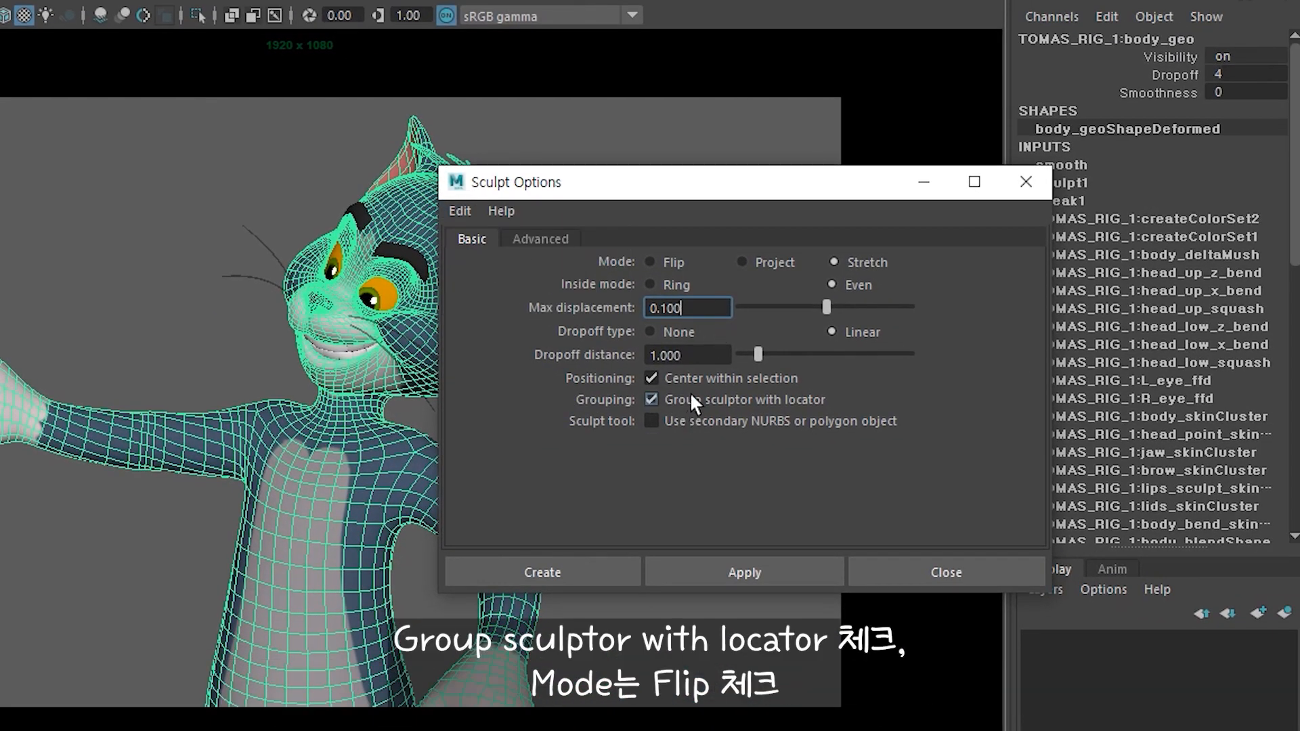
click(689, 393)
click(730, 572)
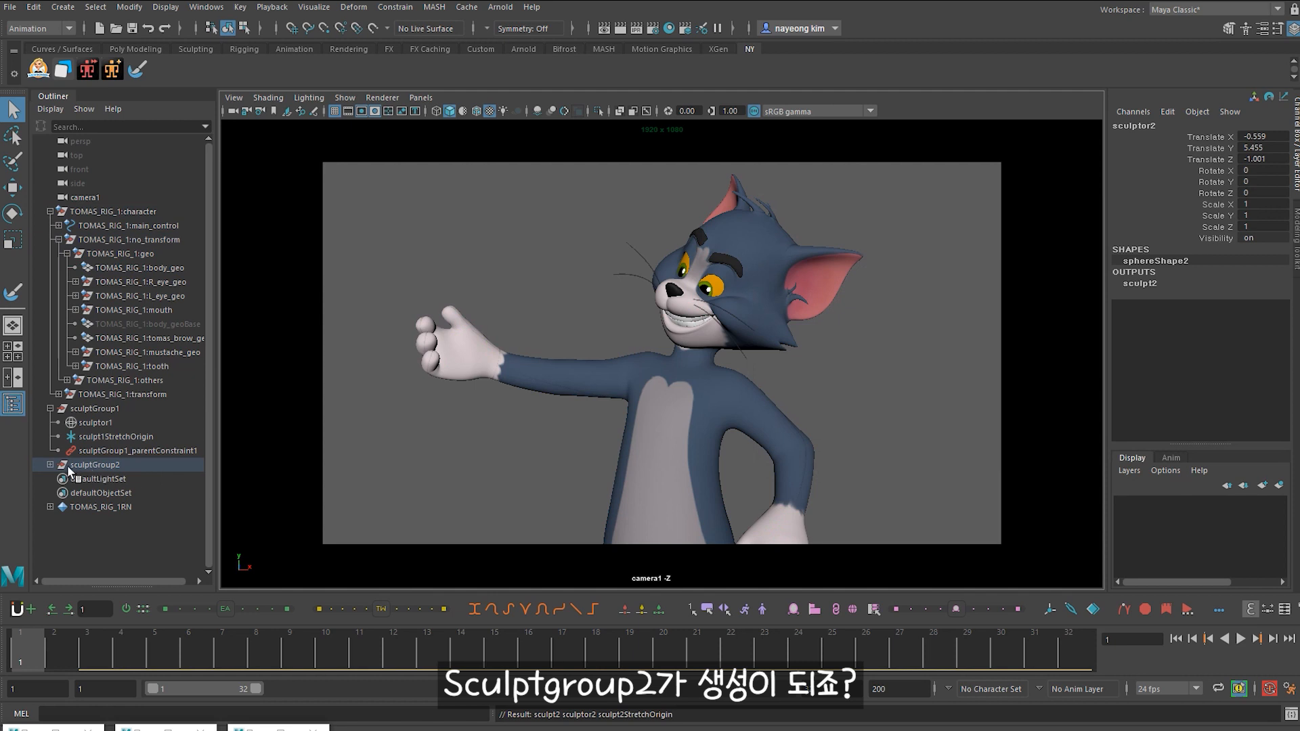
Step: Select sculptor2 inside sculptGroup2 and make deformers visible in the camera viewport
click(75, 400)
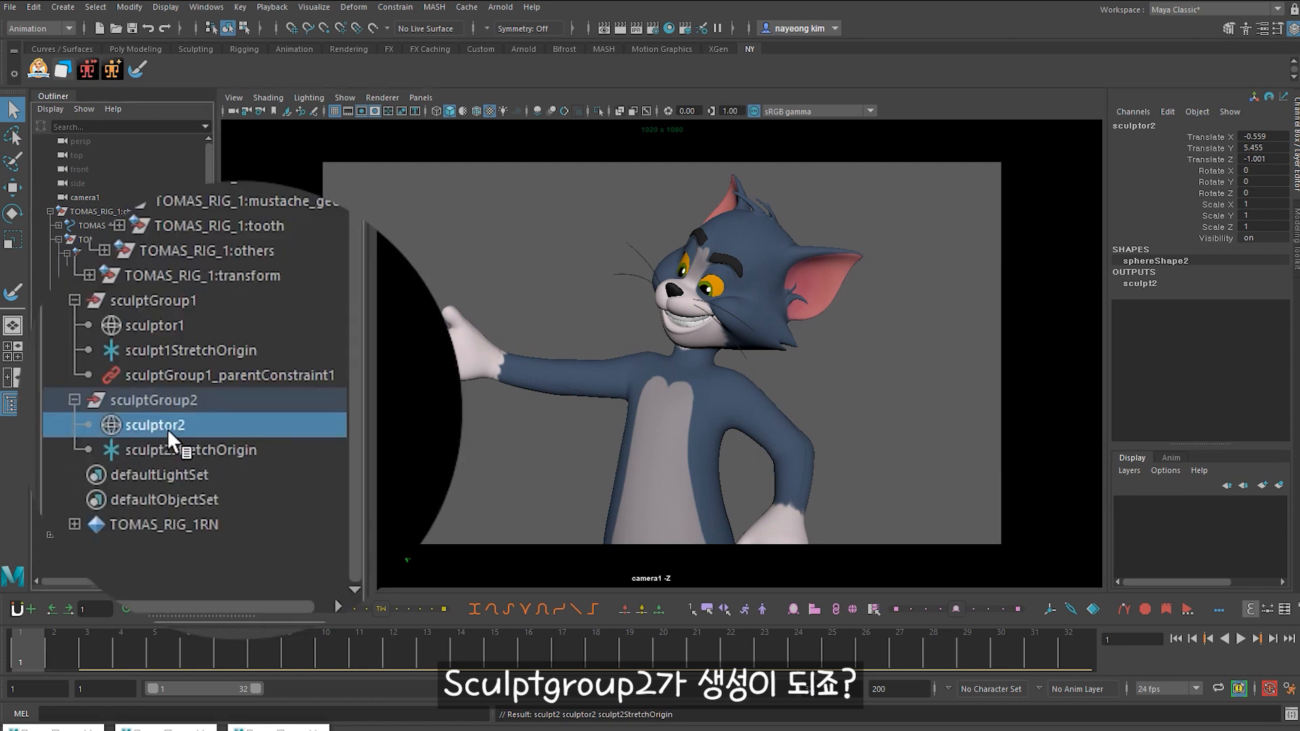
key(r)
key(4)
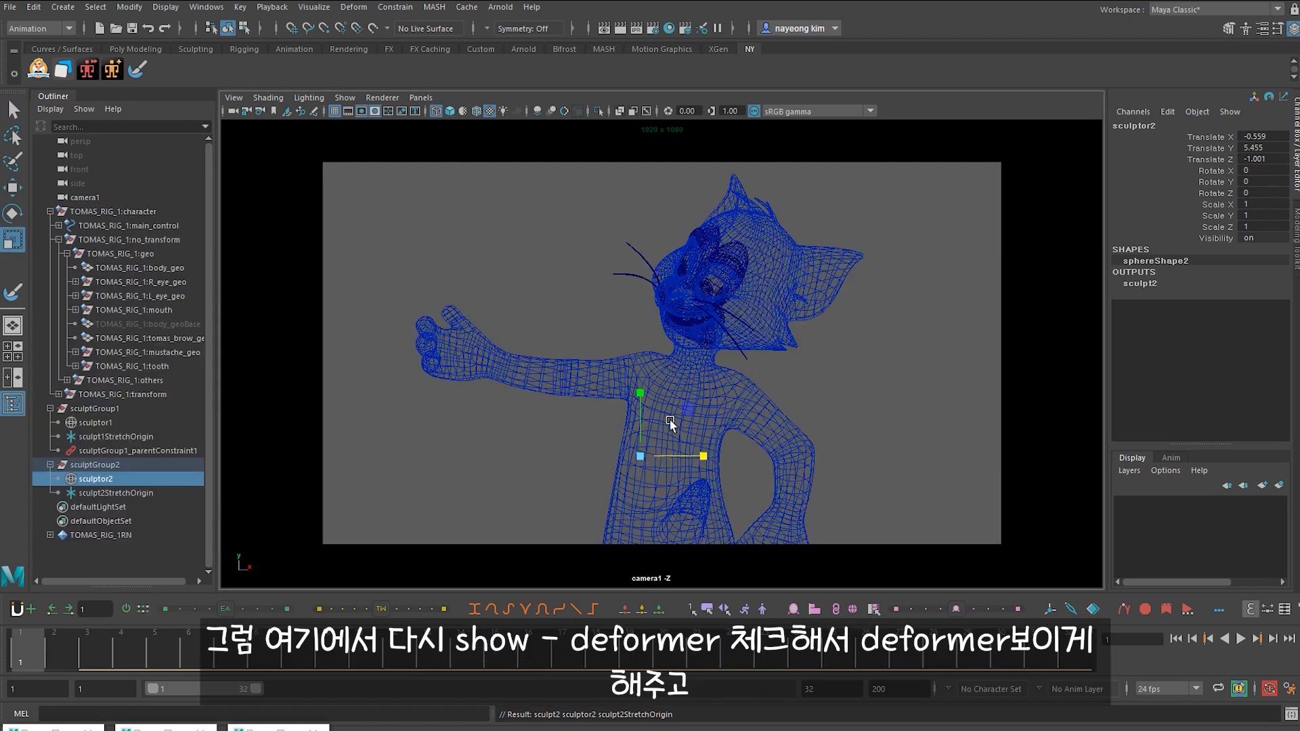
click(345, 98)
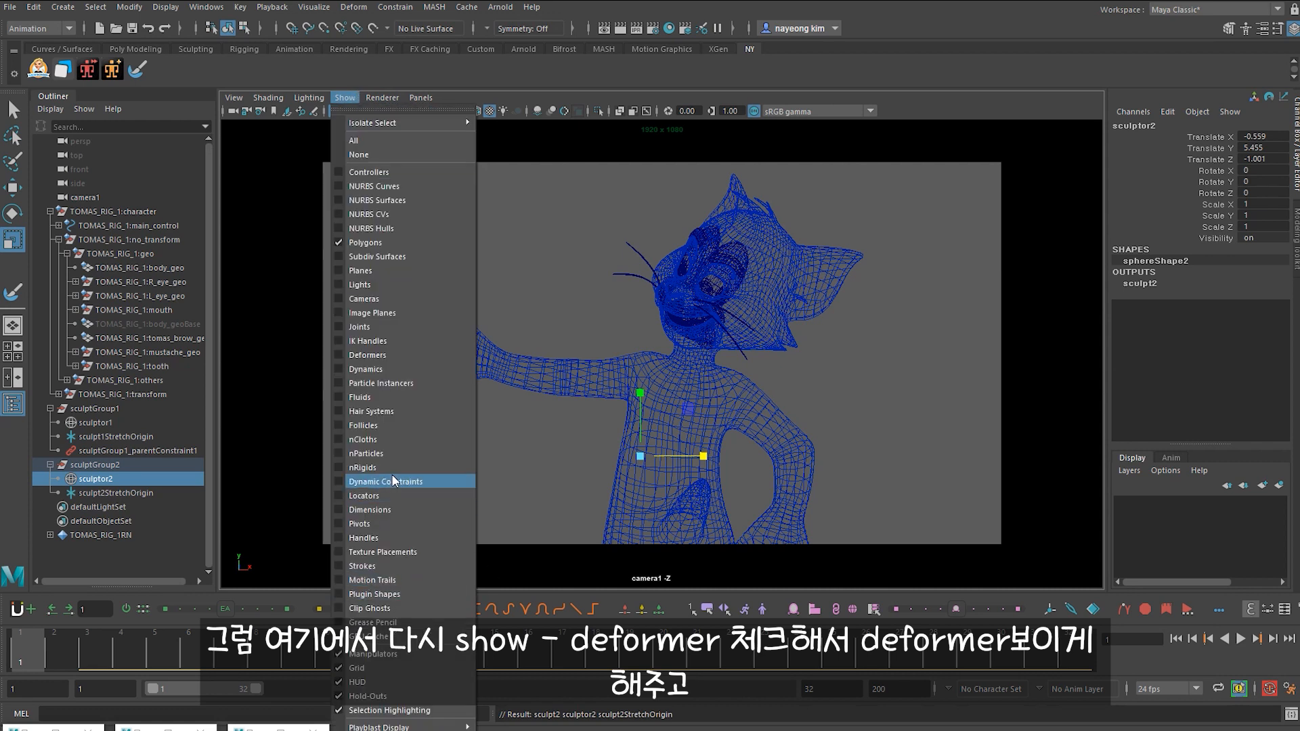
click(389, 359)
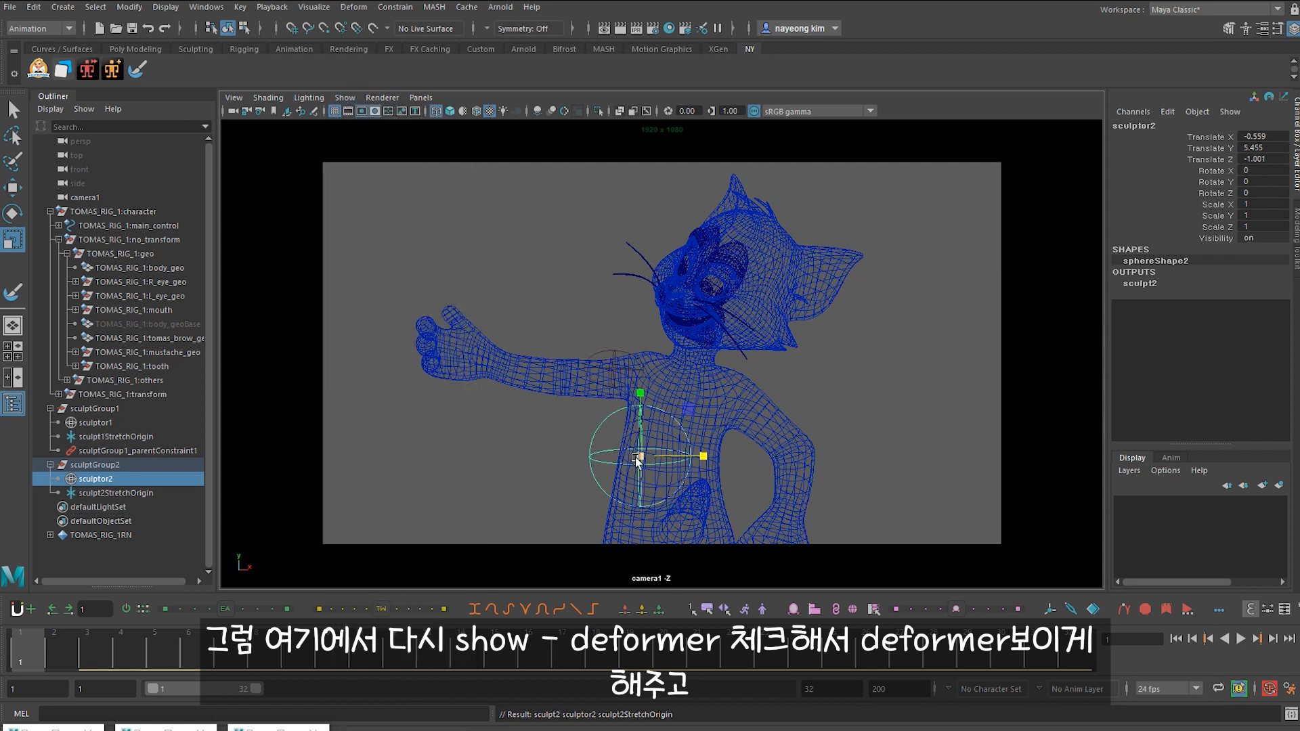
Step: Return the viewport to textured shading and move sculptor2 down towards the cat's belly
key(w)
key(5)
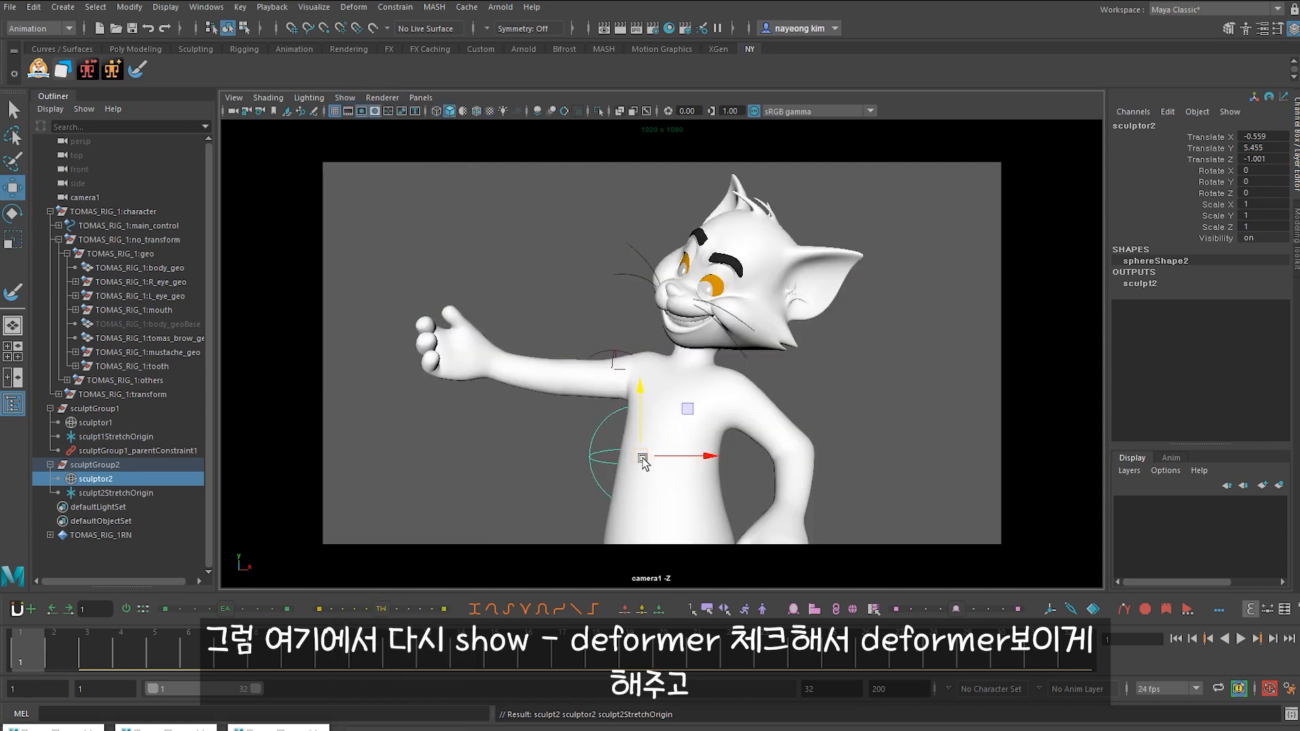
key(6)
drag(643, 459, 682, 511)
Step: Adjust sculptor2's placement inside the cat's lower torso in the perspective view to form a round, bulging belly
key(r)
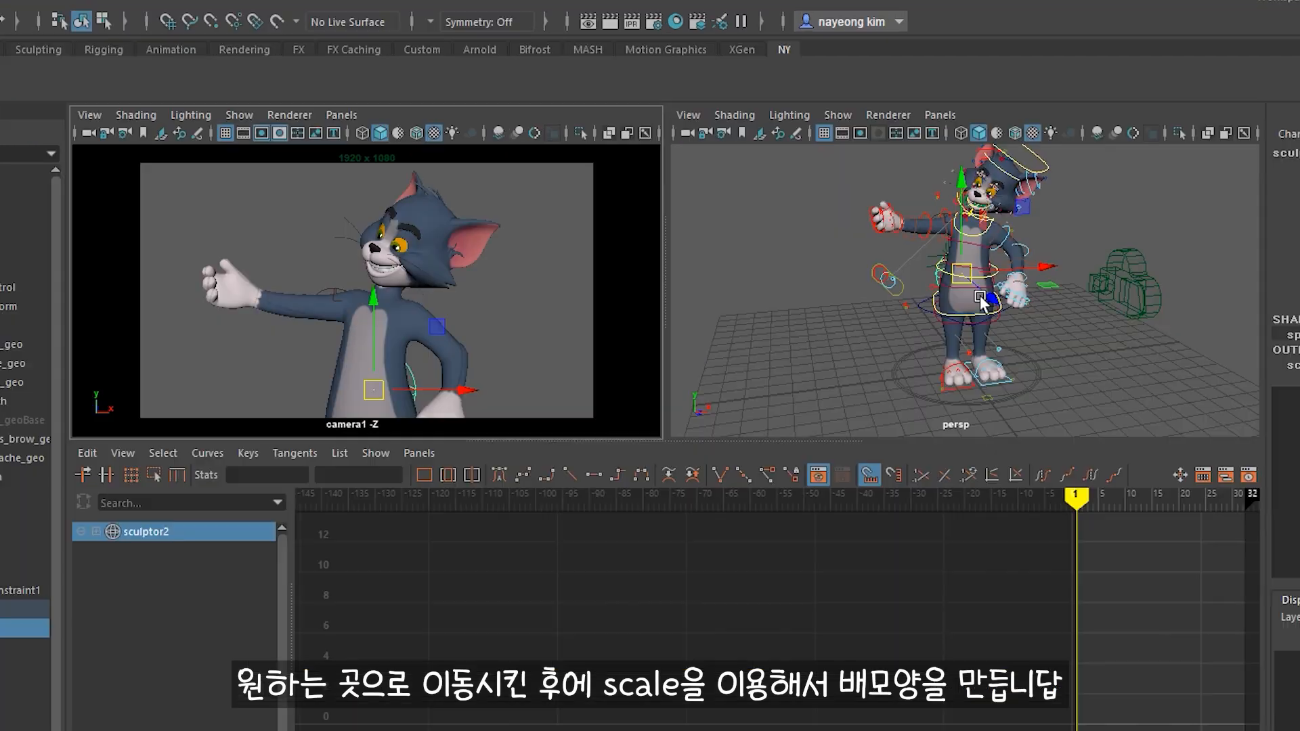
key(f)
drag(953, 340, 941, 368)
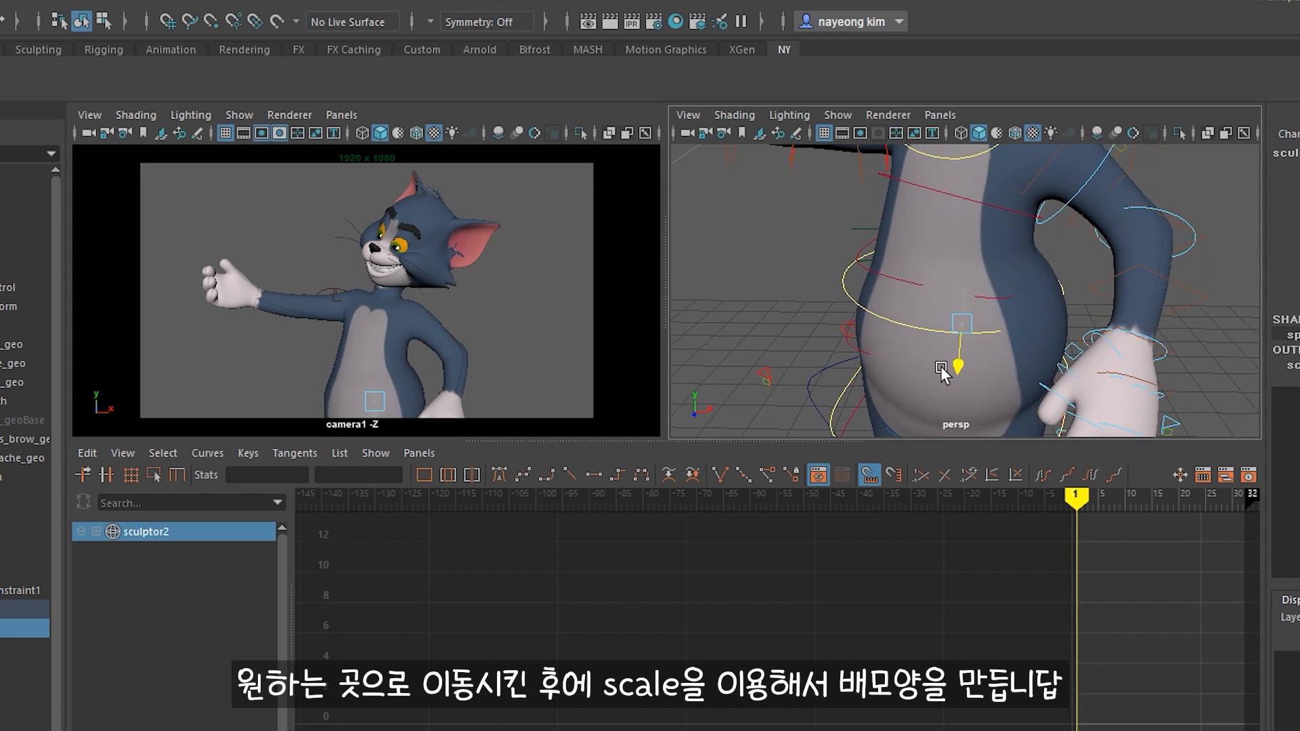
drag(1060, 328, 1001, 309)
drag(921, 332, 918, 338)
drag(1028, 312, 1021, 313)
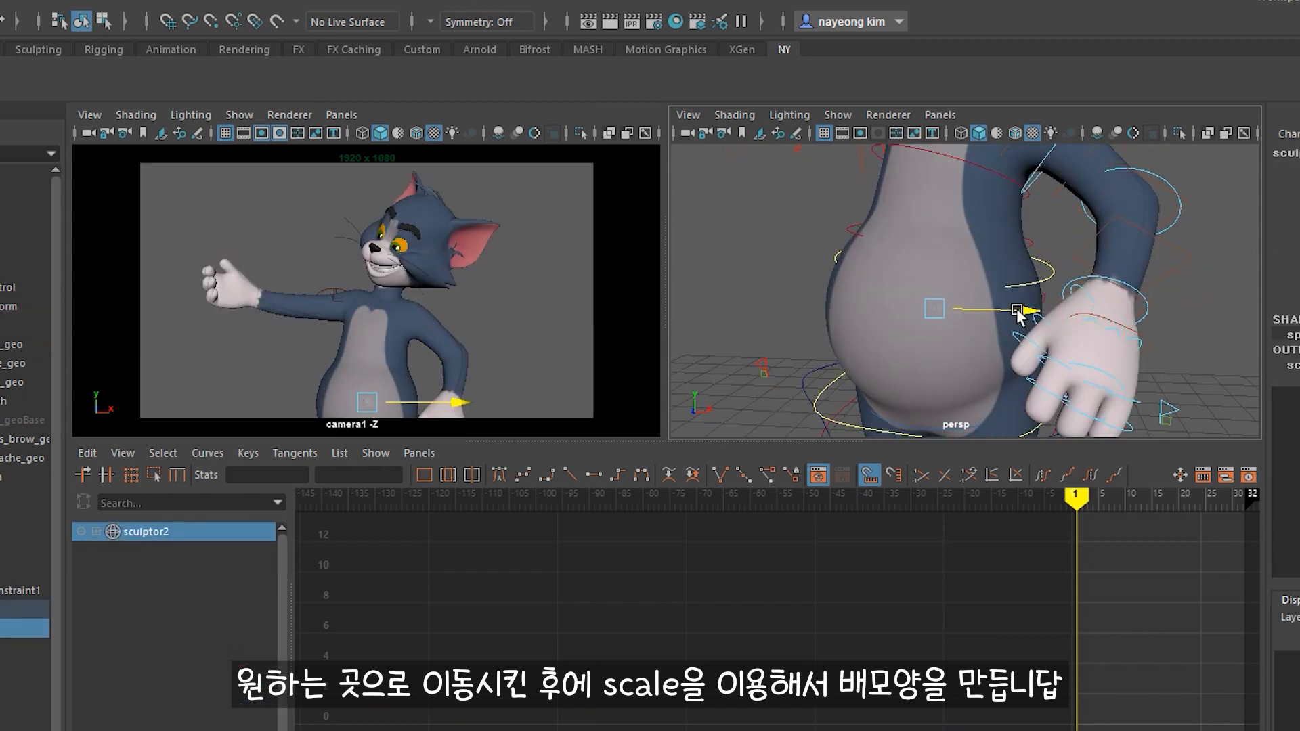
mouse_move(970, 208)
mouse_down()
mouse_move(971, 190)
mouse_move(959, 216)
mouse_up()
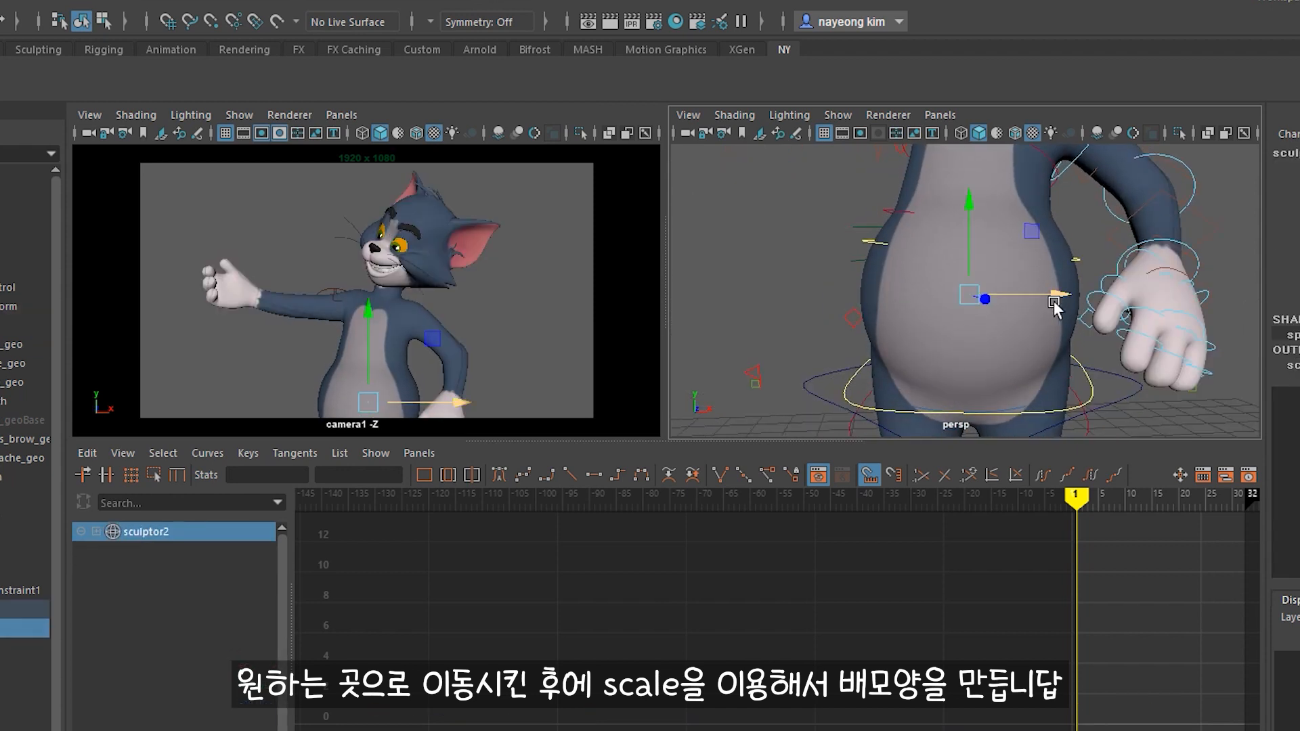
drag(1042, 290, 1055, 290)
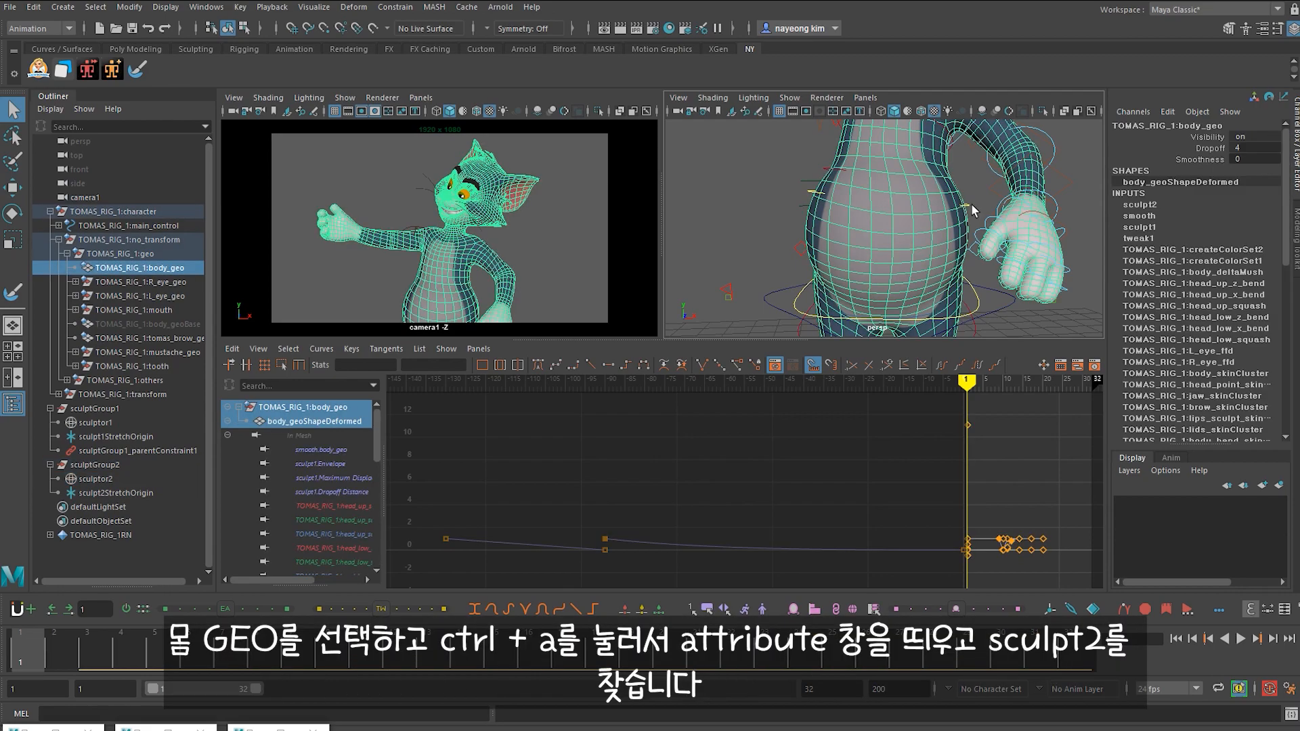
Step: Bring up the body's sculpt2 deformer settings in the Attribute Editor
key(ctrl+a)
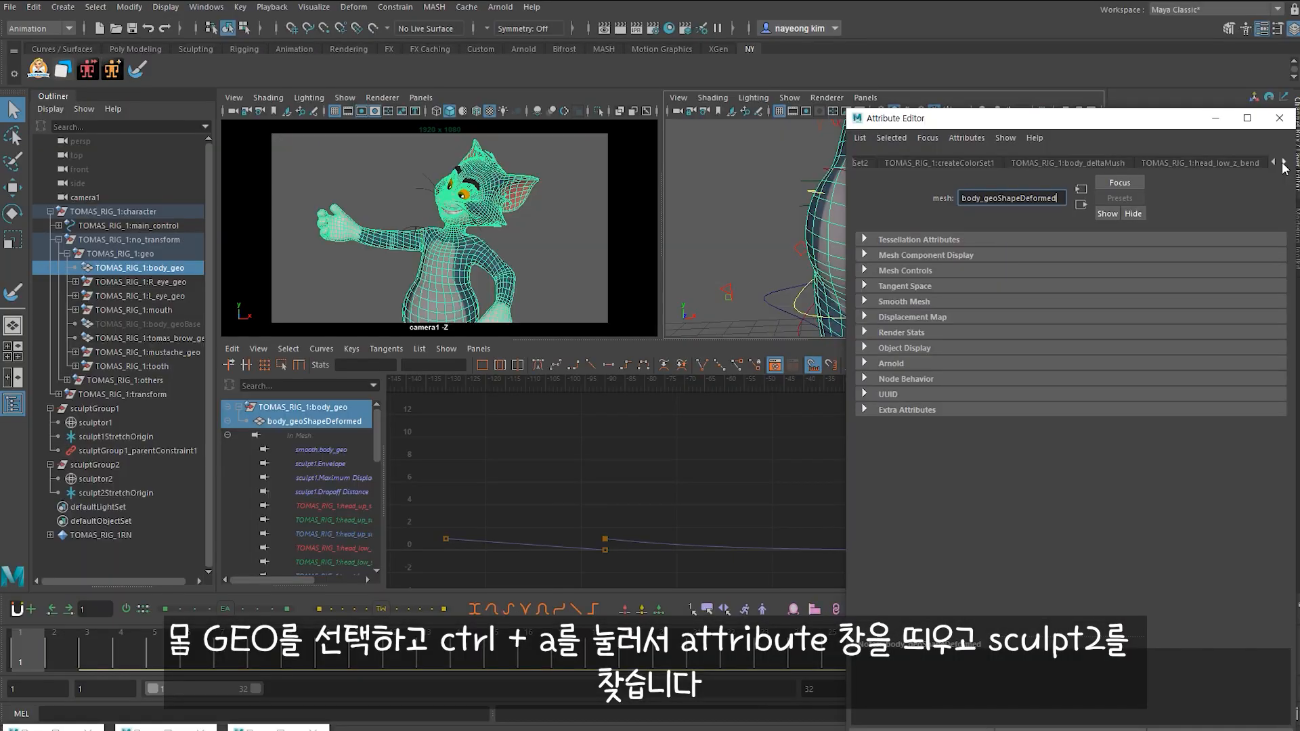
click(1283, 164)
click(1283, 164)
click(1283, 163)
click(1283, 163)
click(1283, 163)
click(1283, 163)
click(1282, 163)
click(1283, 163)
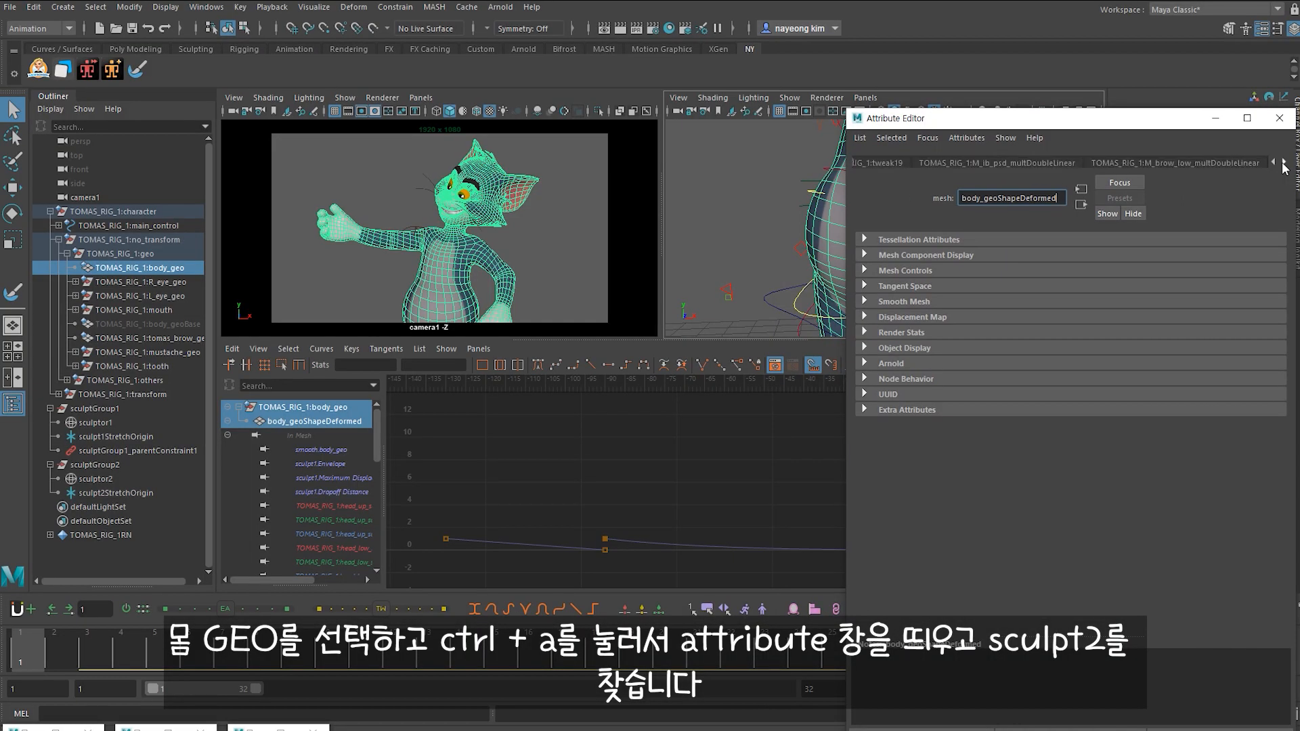
click(1283, 163)
click(1283, 163)
click(1283, 164)
click(1283, 163)
click(1119, 165)
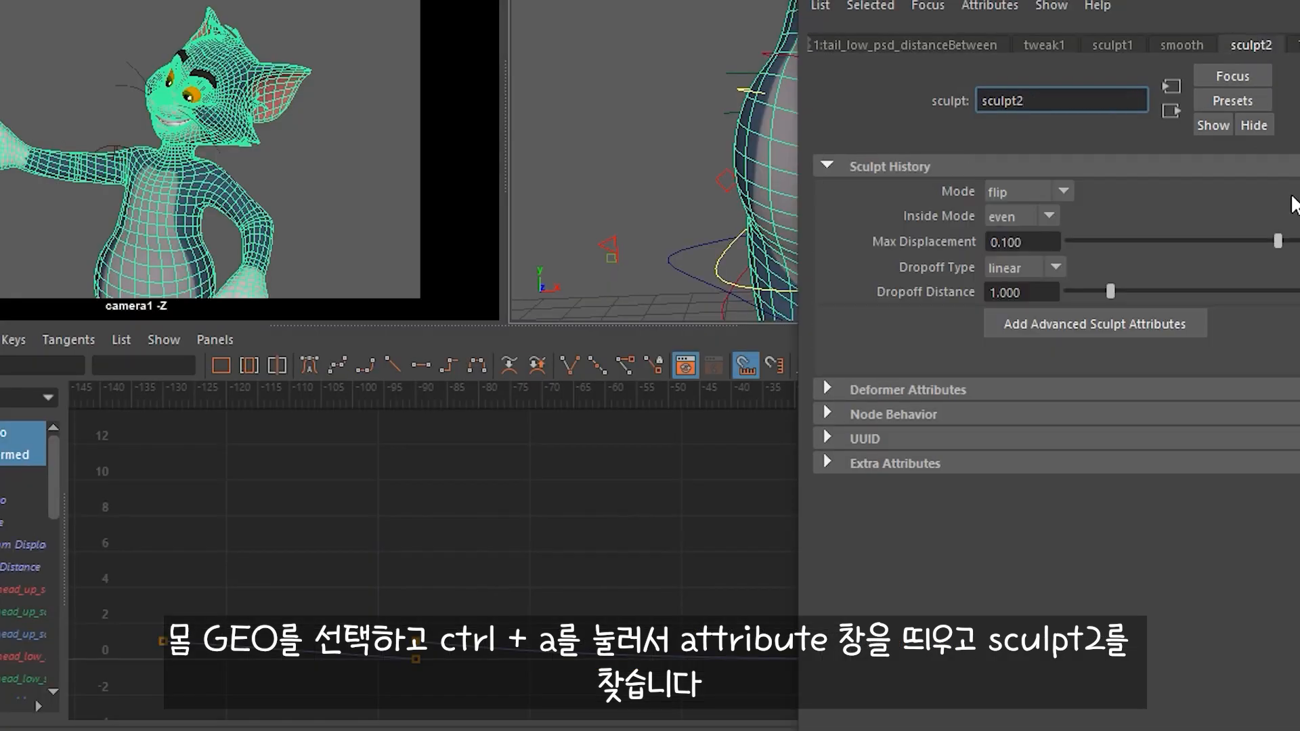
Step: Compare the ring and even inside modes of sculpt2 in the enlarged camera view and set Inside Mode to ring
key(space)
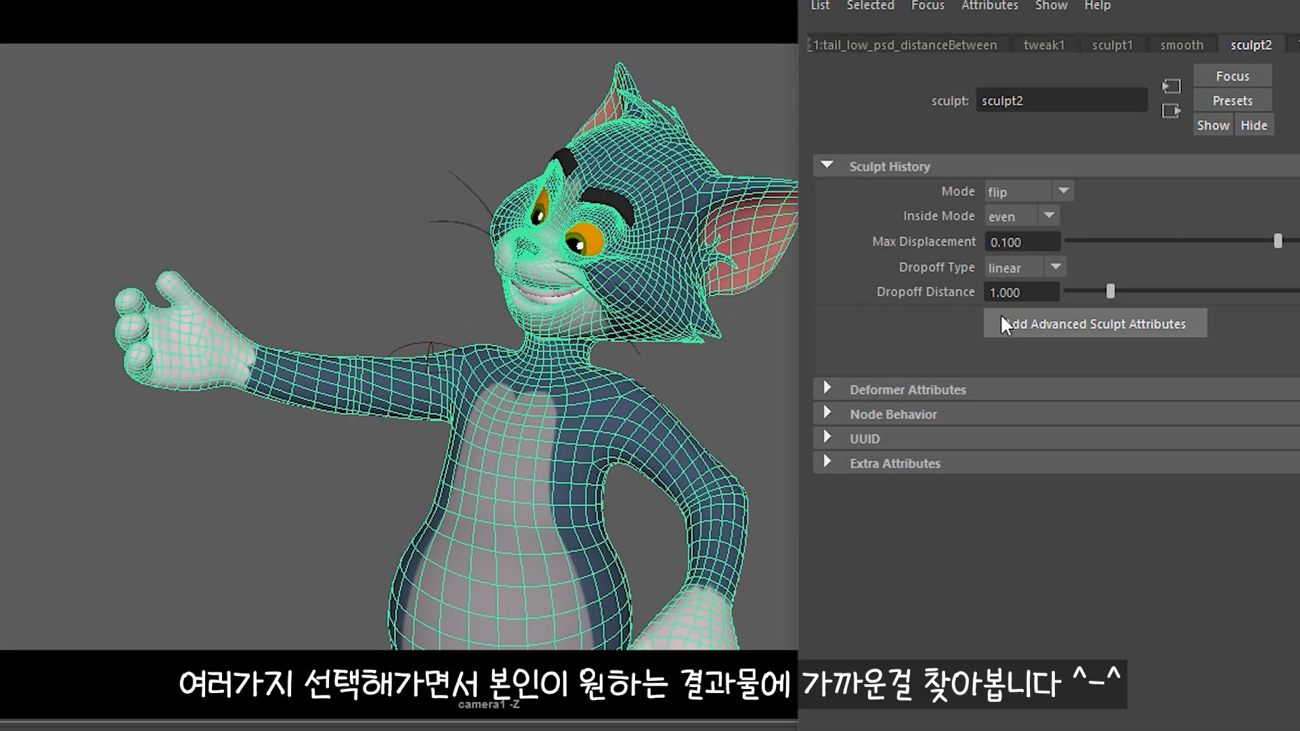
click(1042, 222)
click(1026, 243)
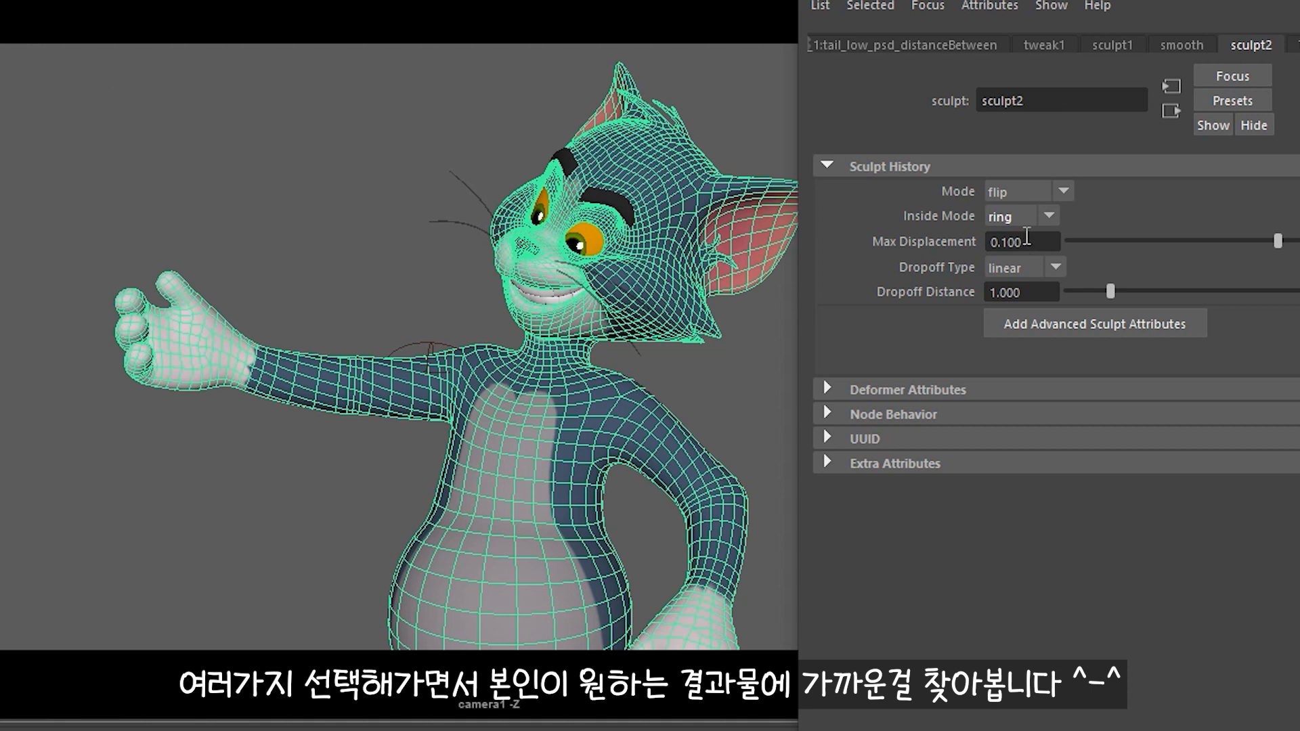
click(1016, 217)
click(1009, 265)
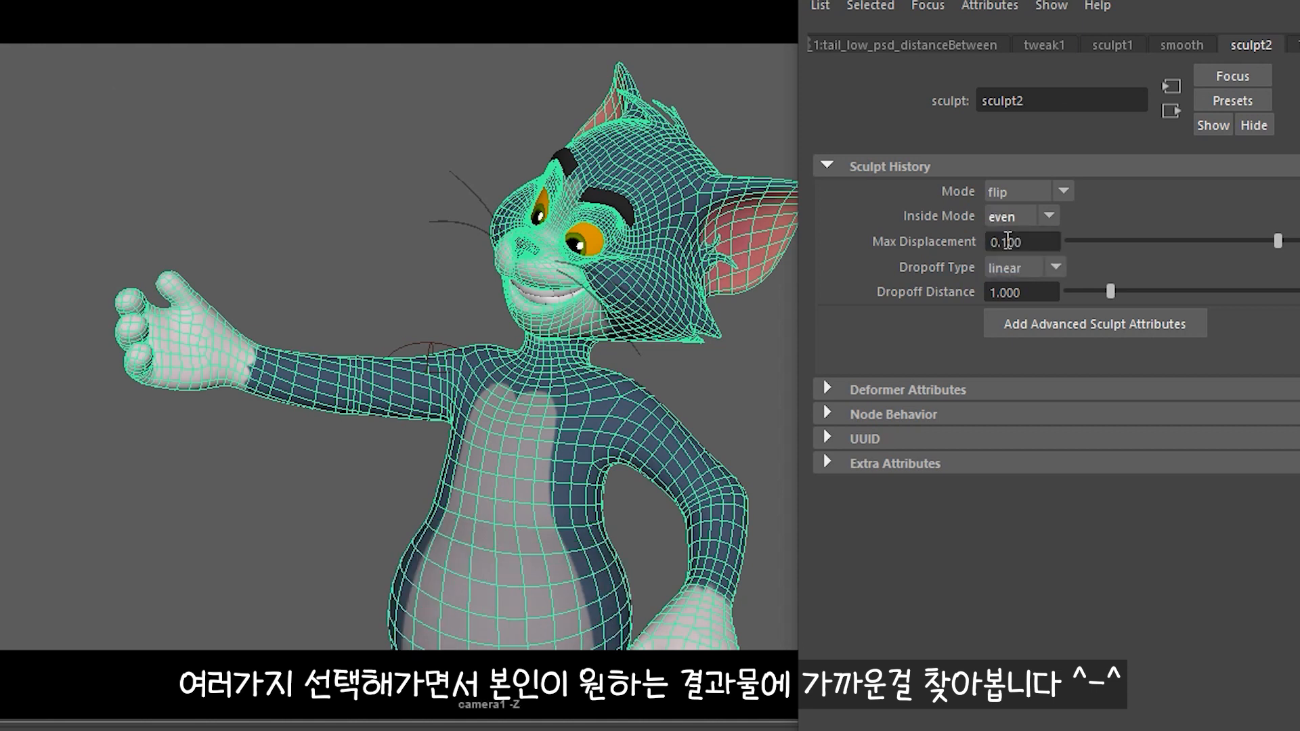
click(1011, 221)
click(1014, 237)
click(1012, 217)
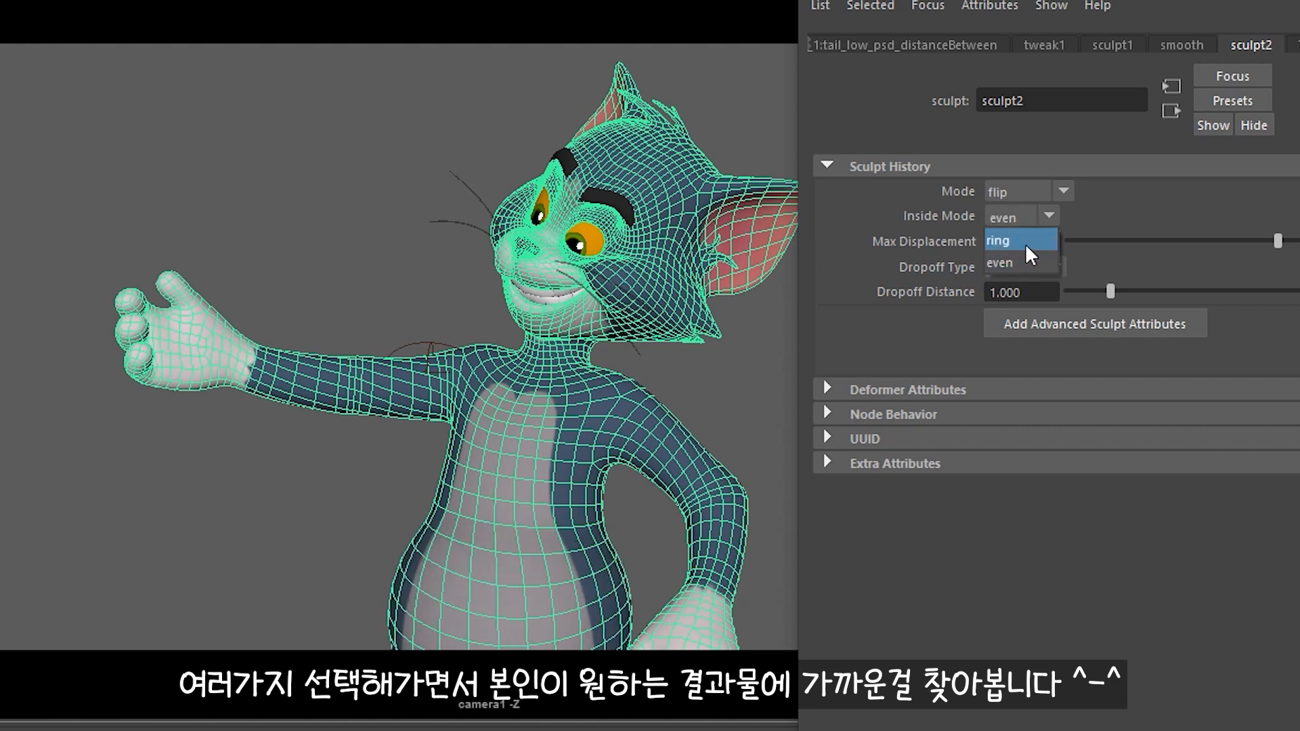
click(1026, 241)
Step: Try different Max Displacement and Dropoff Distance values on sculpt2 to alter the belly bulge
mouse_move(1041, 244)
ctrl+mouse_down()
mouse_move(1056, 242)
mouse_move(1045, 244)
ctrl+mouse_up()
key(ctrl+z)
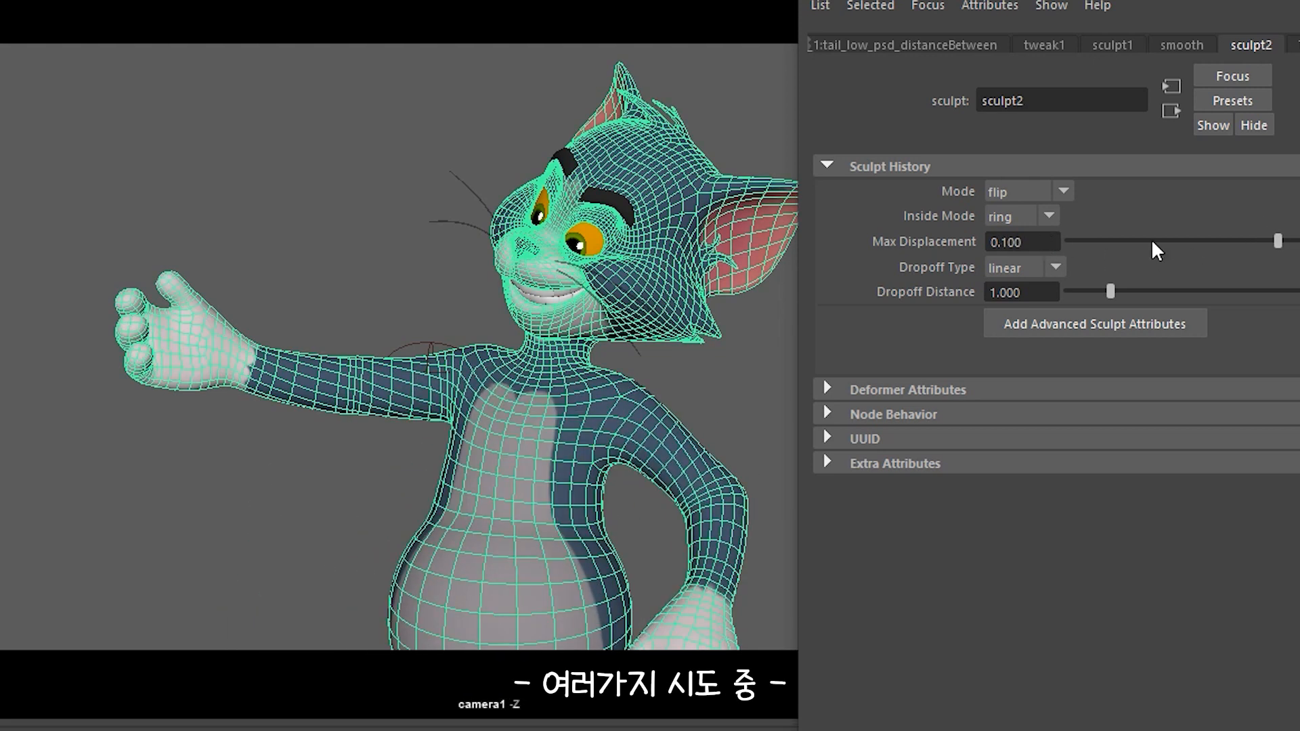
drag(1278, 242, 1278, 244)
key(ctrl+z)
drag(1110, 291, 1111, 292)
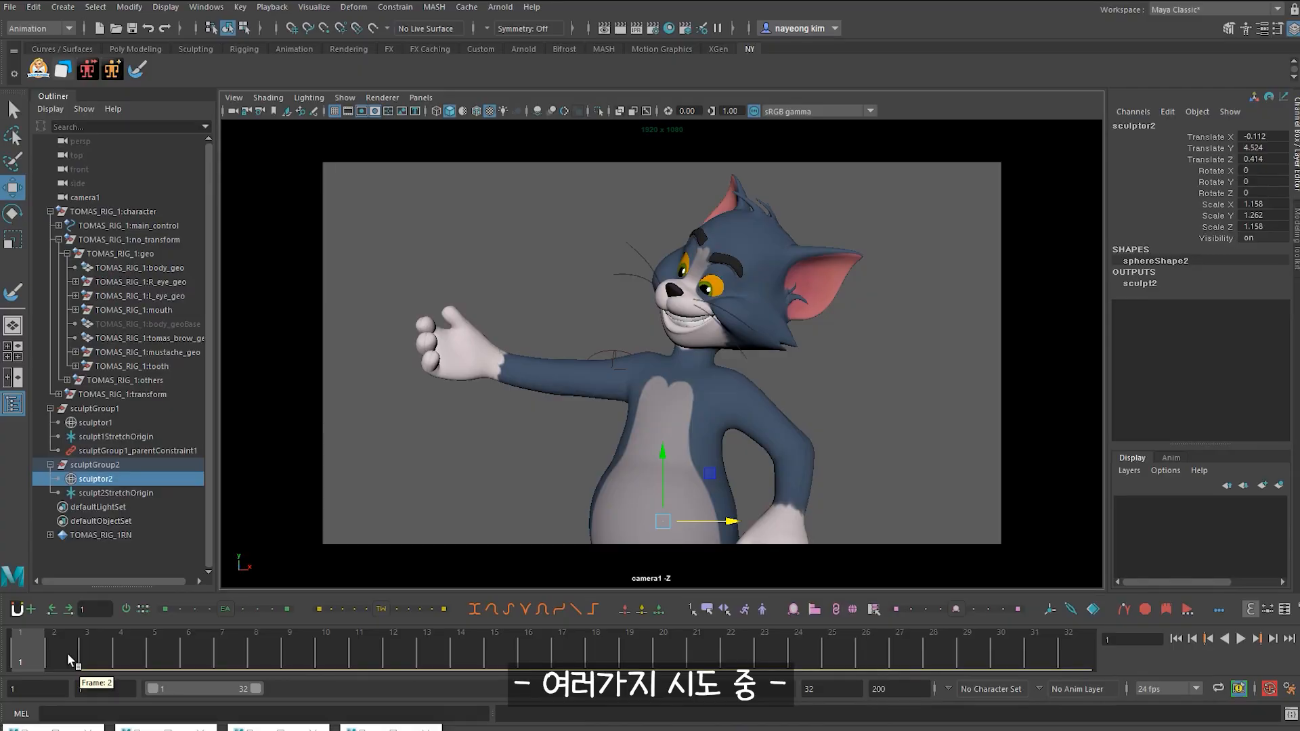
Step: Scrub through the animation in the camera view to check the belly's shape, returning to frame 1
click(169, 639)
drag(169, 639, 433, 639)
drag(506, 615, 27, 629)
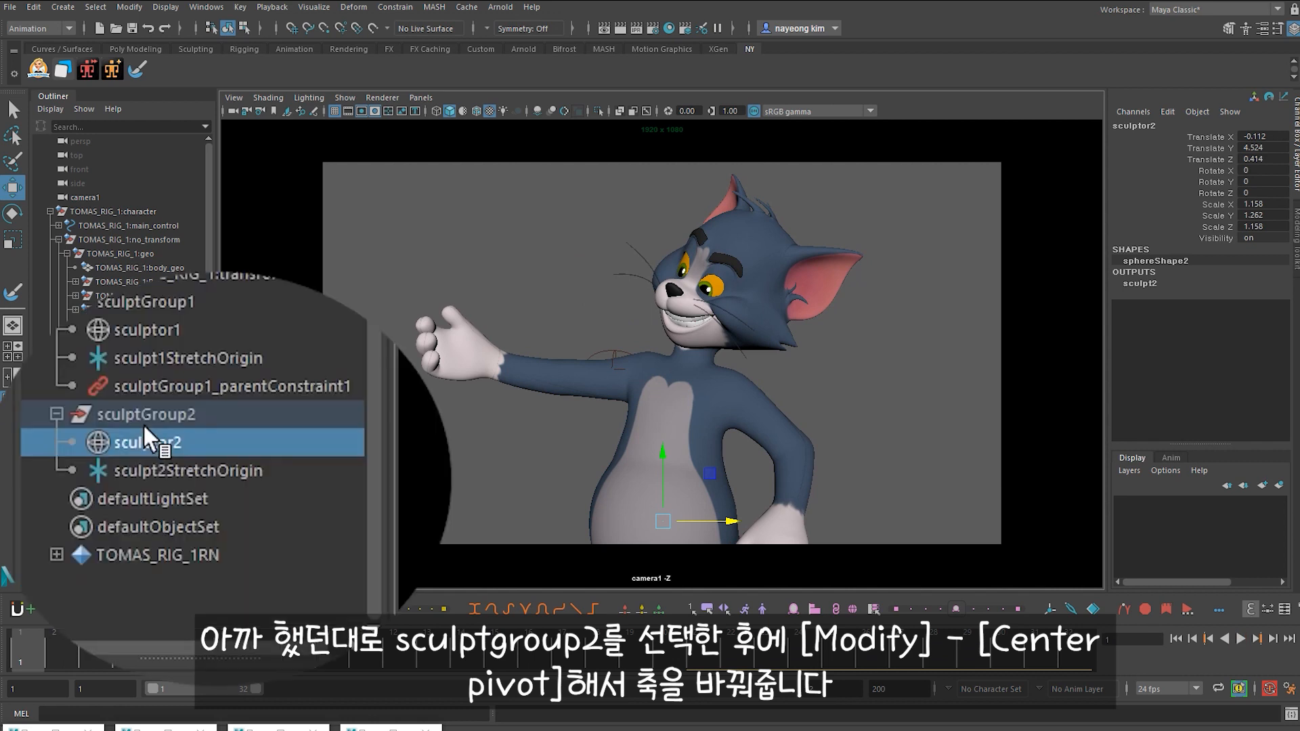
Step: Center the pivot of sculptGroup2
click(102, 464)
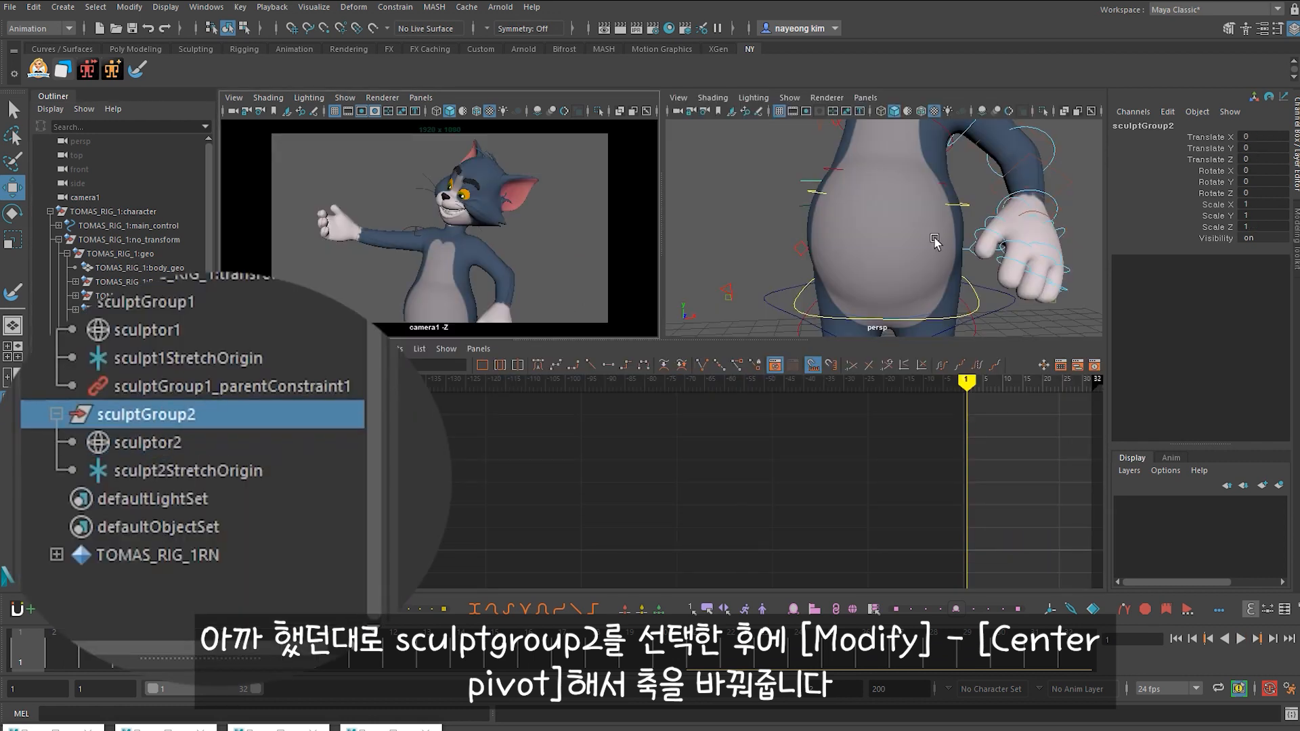
alt+right_drag(935, 238, 791, 266)
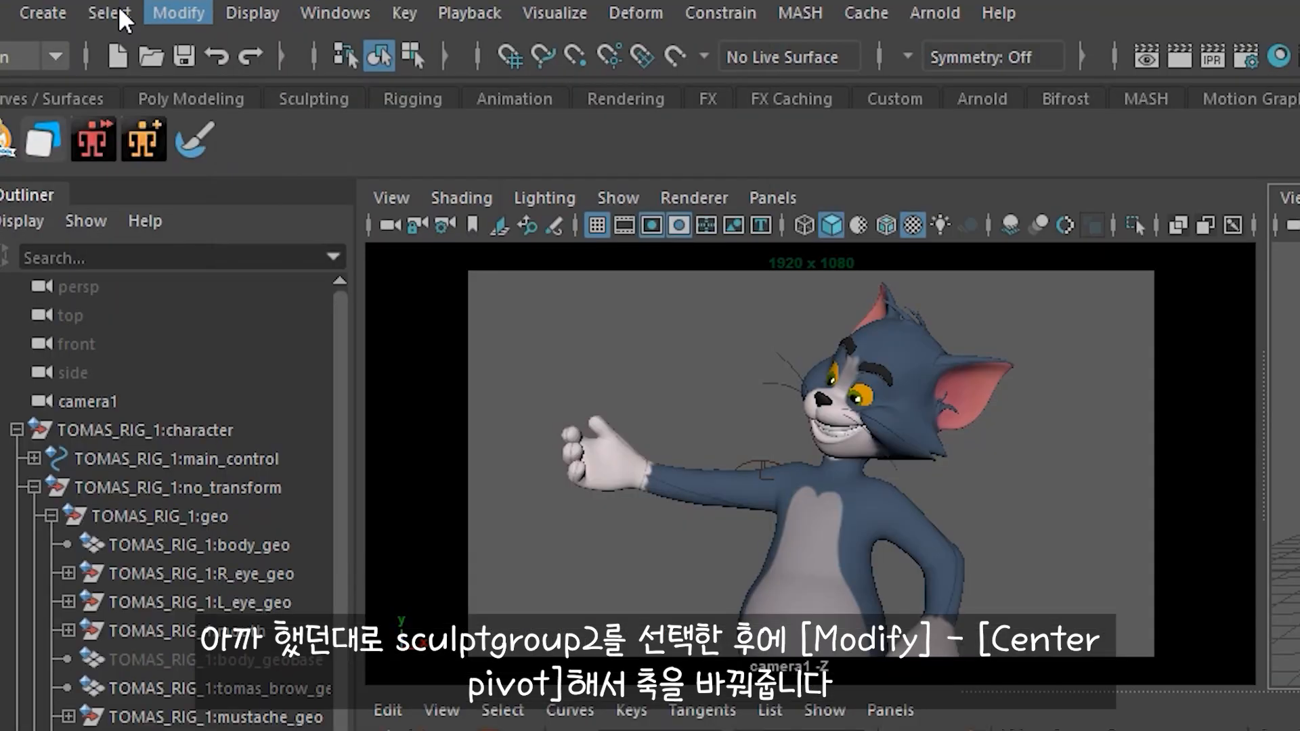
click(96, 7)
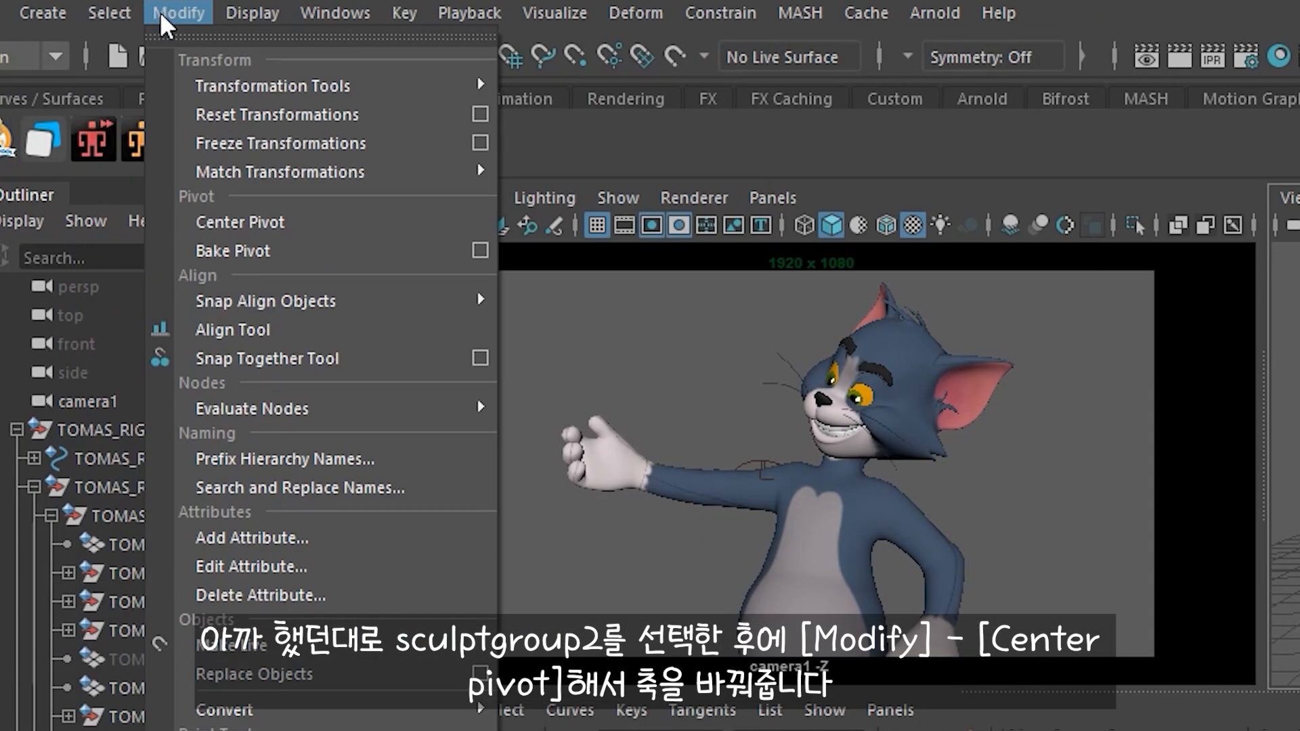
click(246, 223)
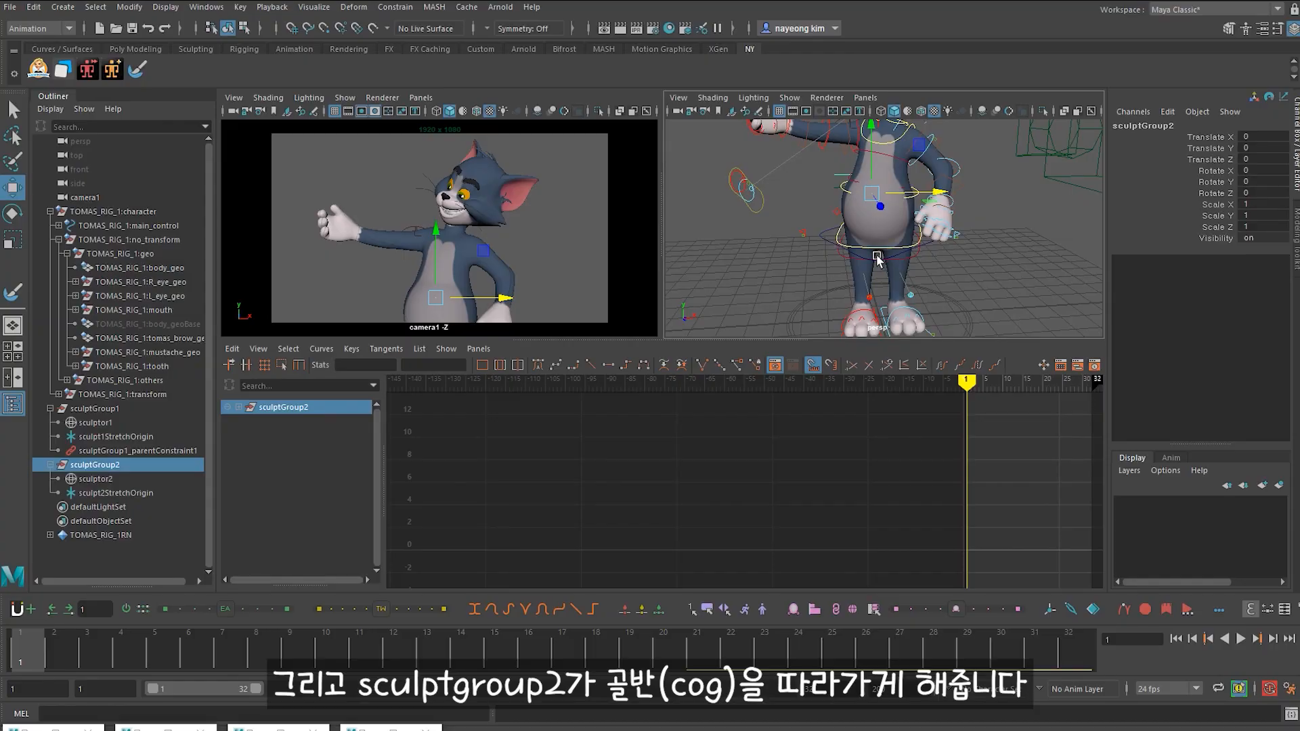
Step: Parent-constrain sculptGroup2 to the cat's COG_control with Maintain offset enabled
key(q)
click(828, 239)
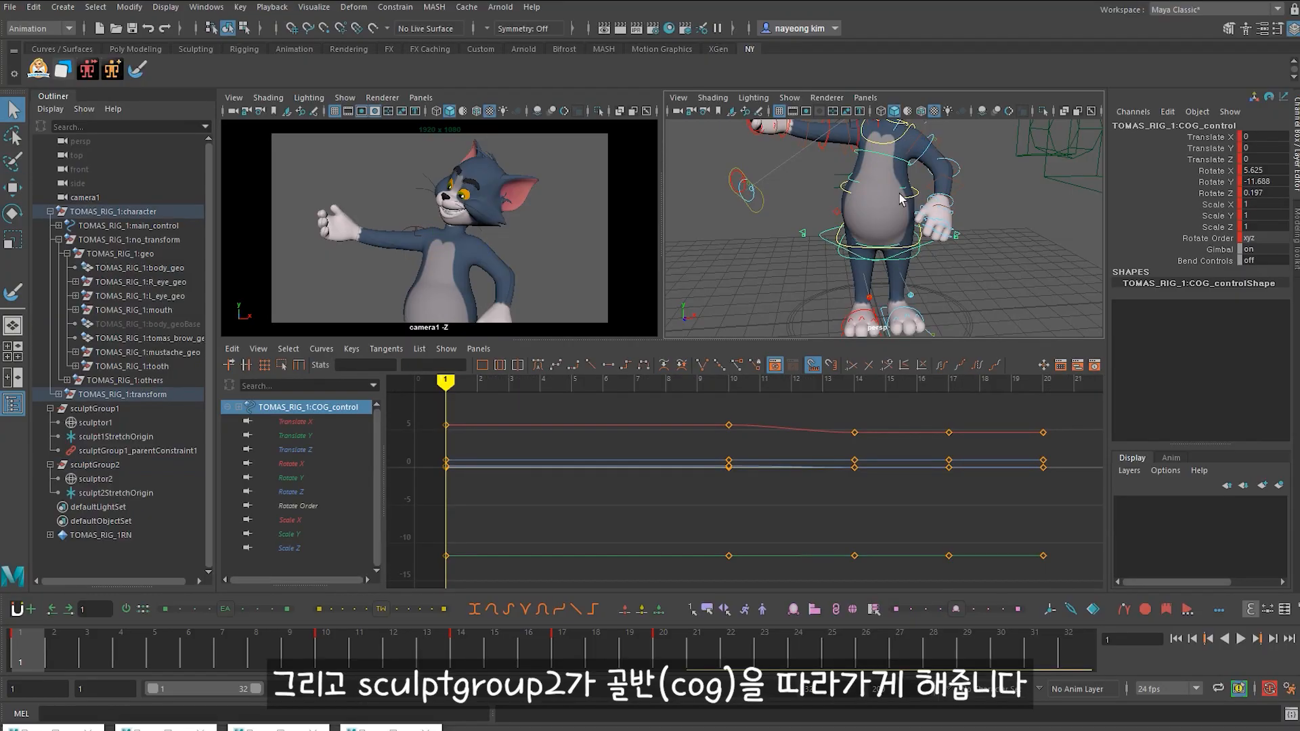
click(791, 269)
click(825, 237)
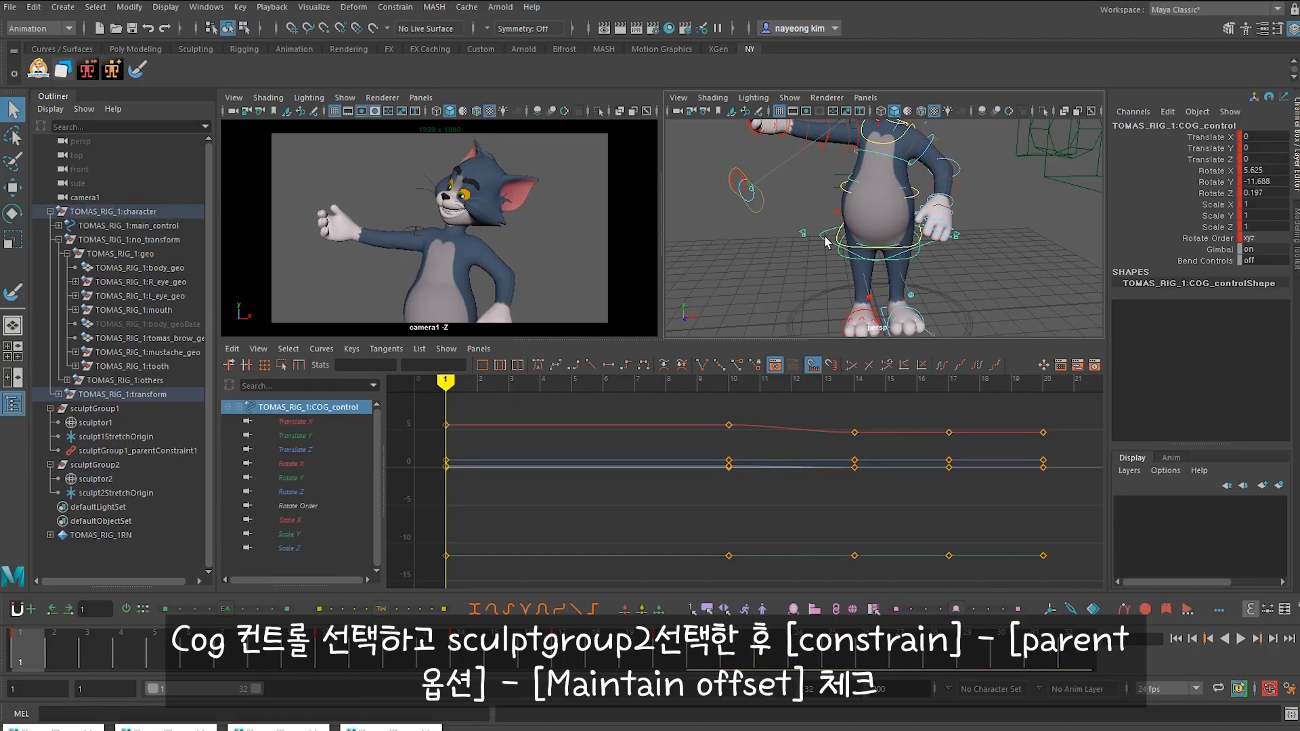
ctrl+click(111, 467)
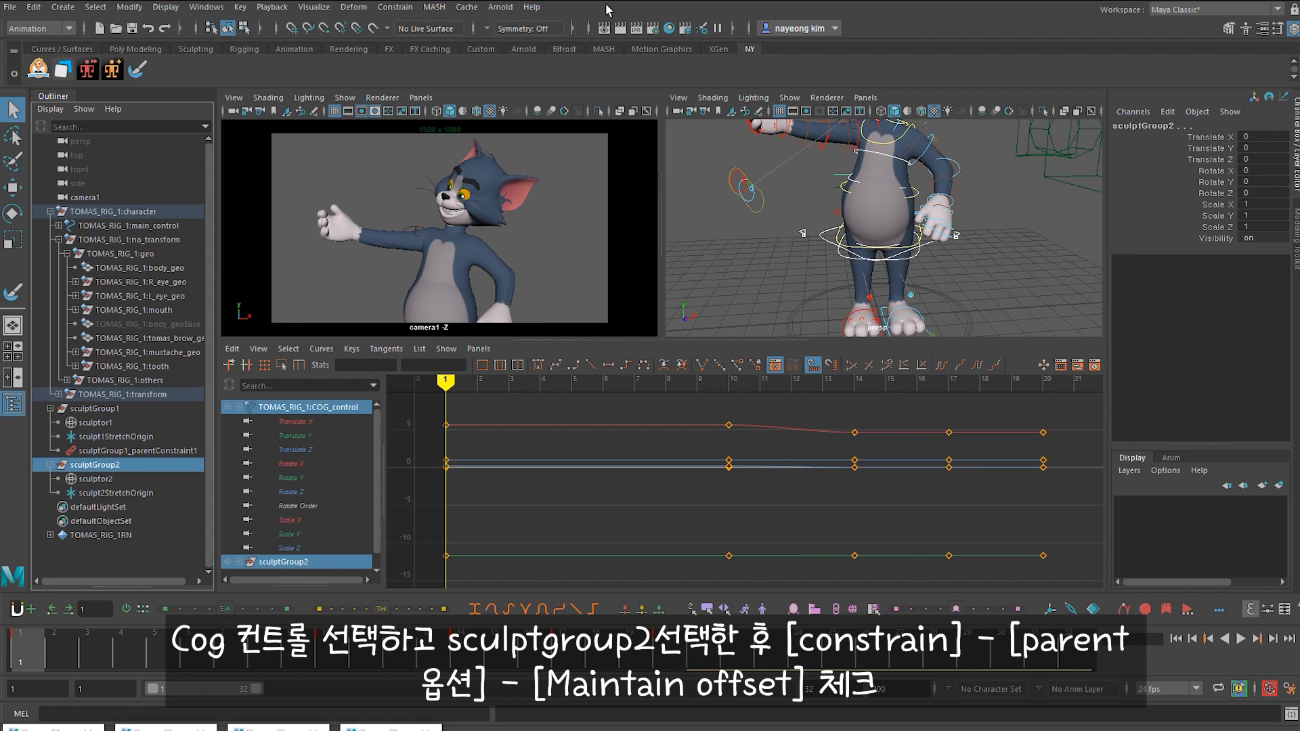
click(398, 6)
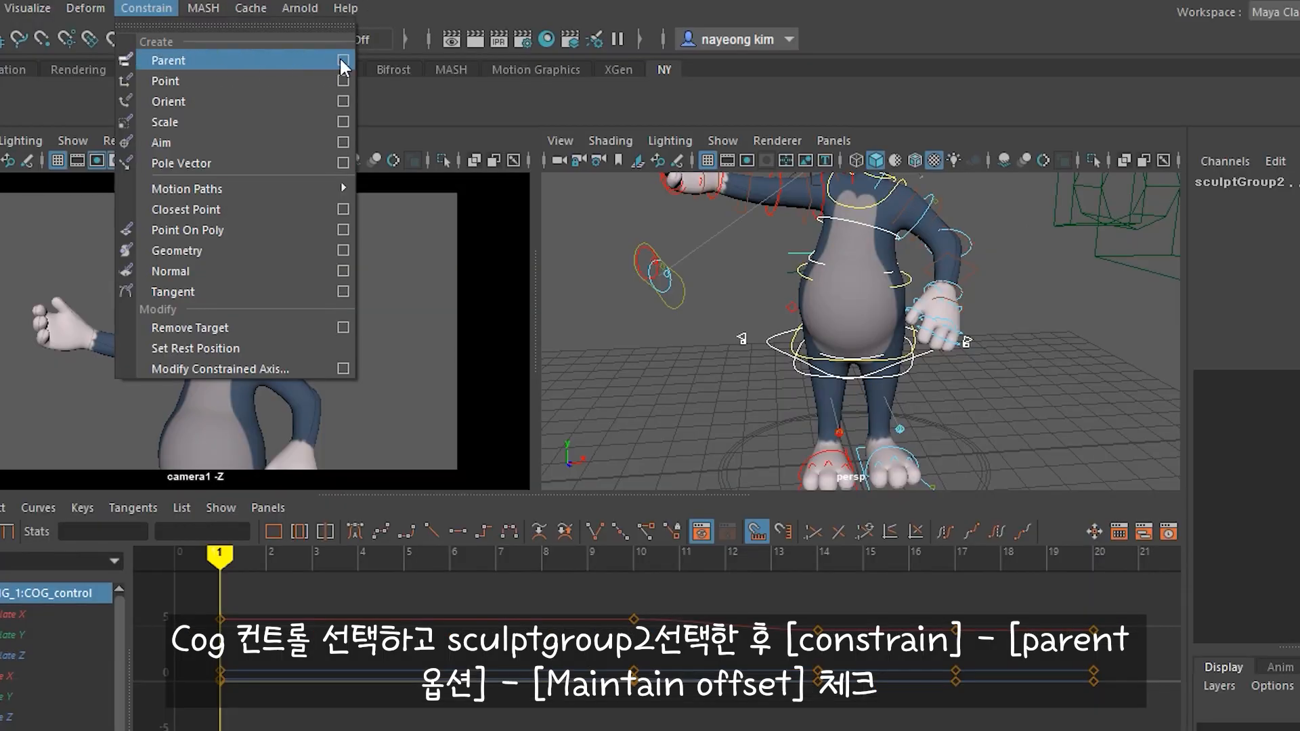
click(343, 61)
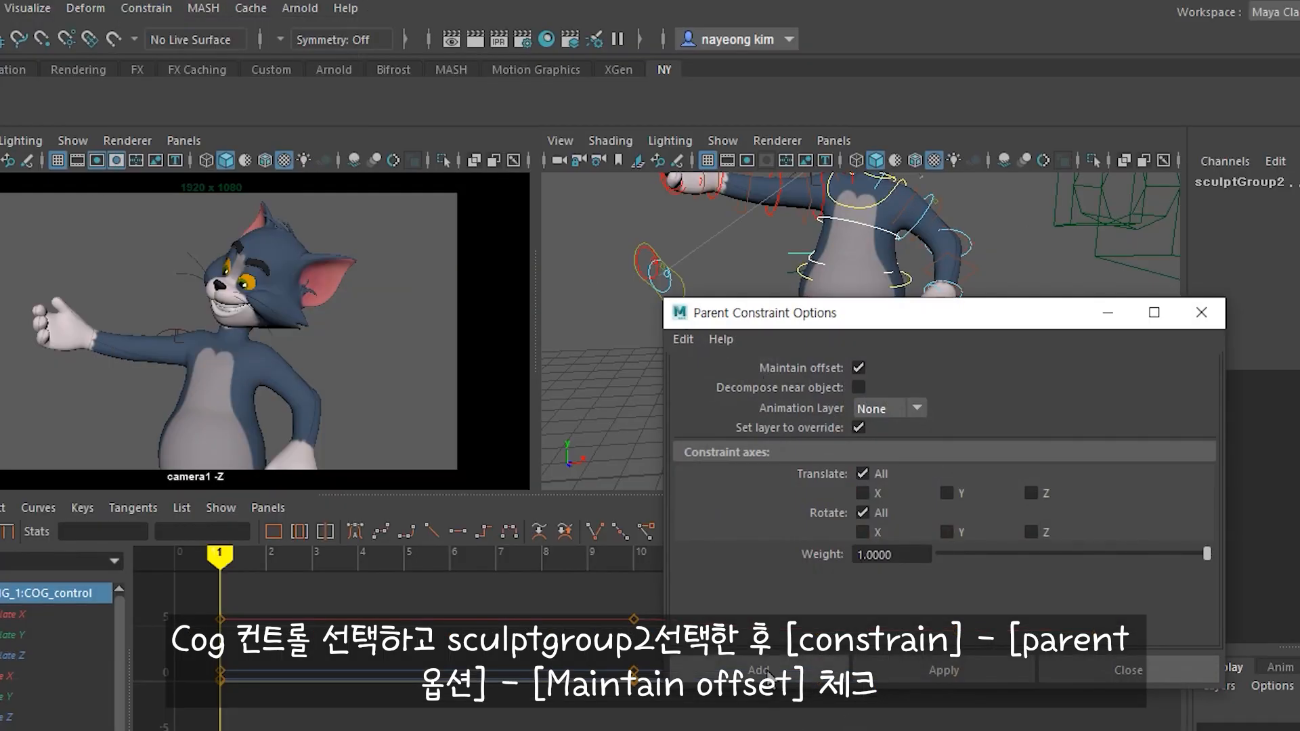
click(819, 675)
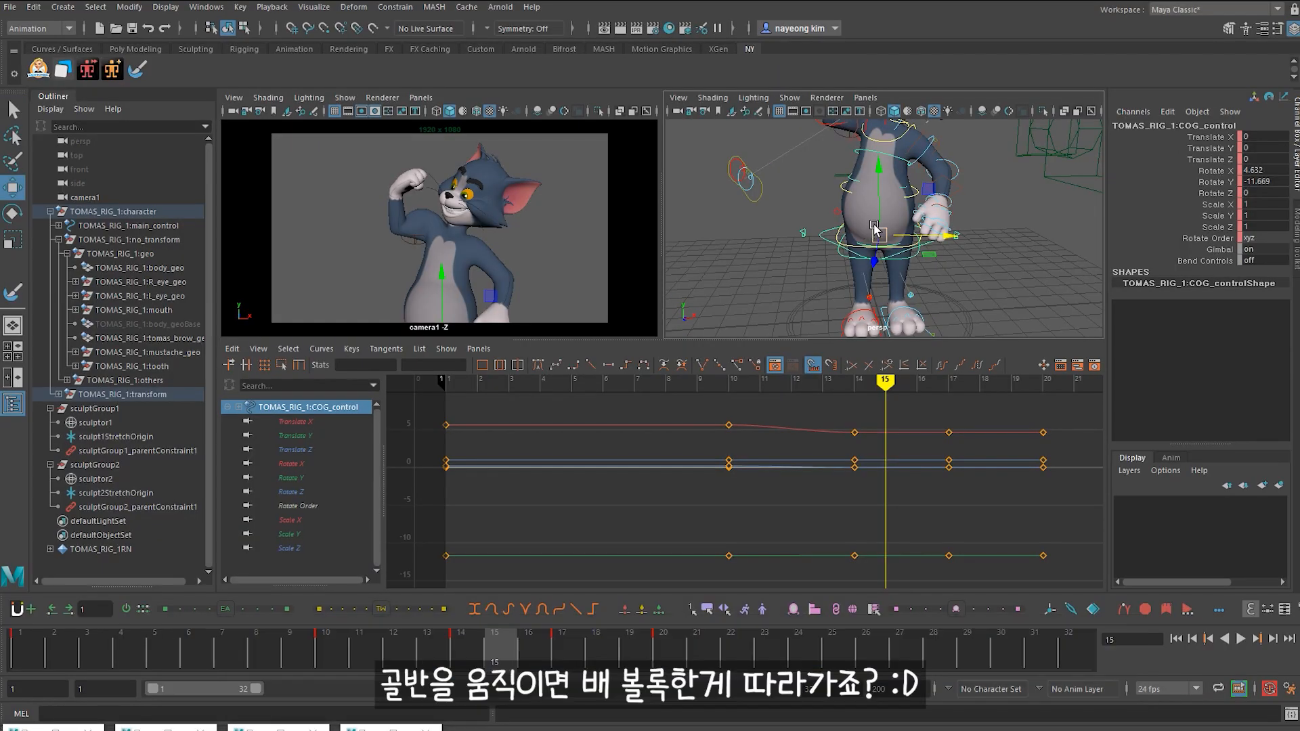
Step: Test whether the belly bulge follows a trial move of COG_control, undo the move, and scrub through the animation
mouse_move(851, 250)
mouse_down()
mouse_move(883, 248)
mouse_move(819, 248)
mouse_move(874, 250)
mouse_up()
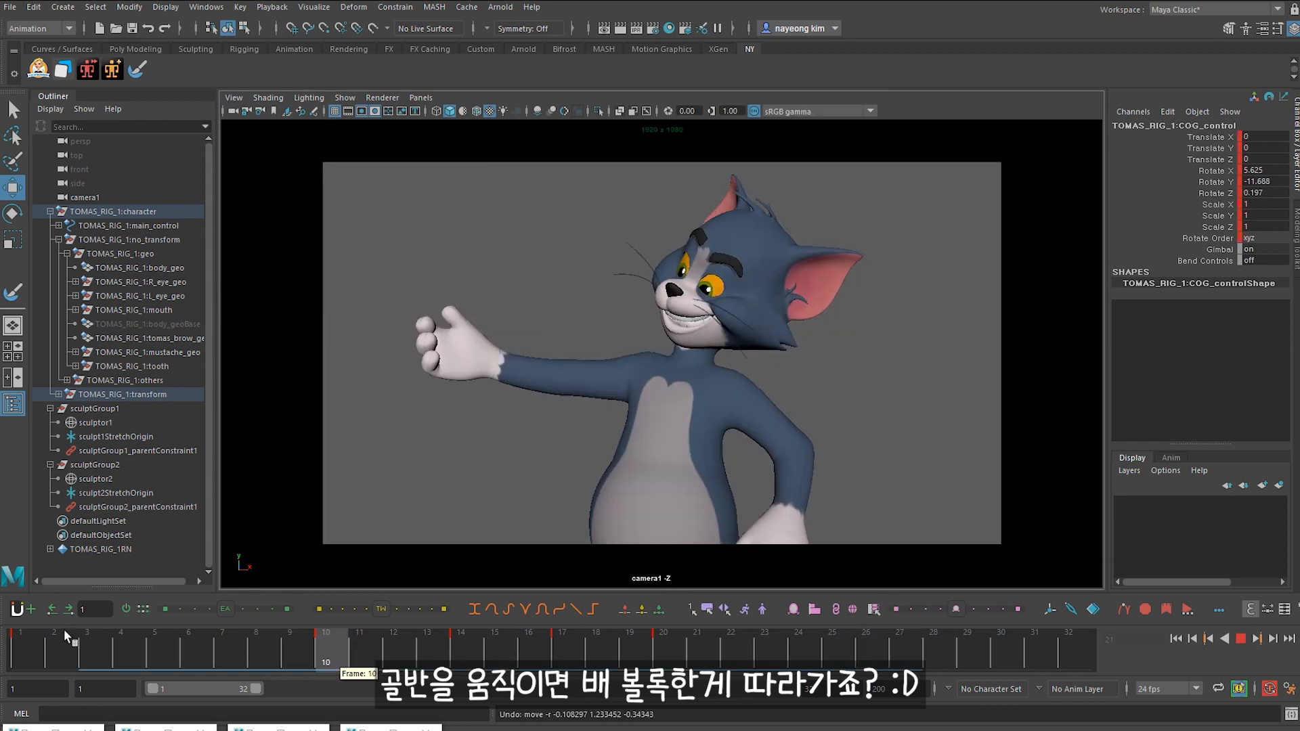
drag(481, 600, 232, 628)
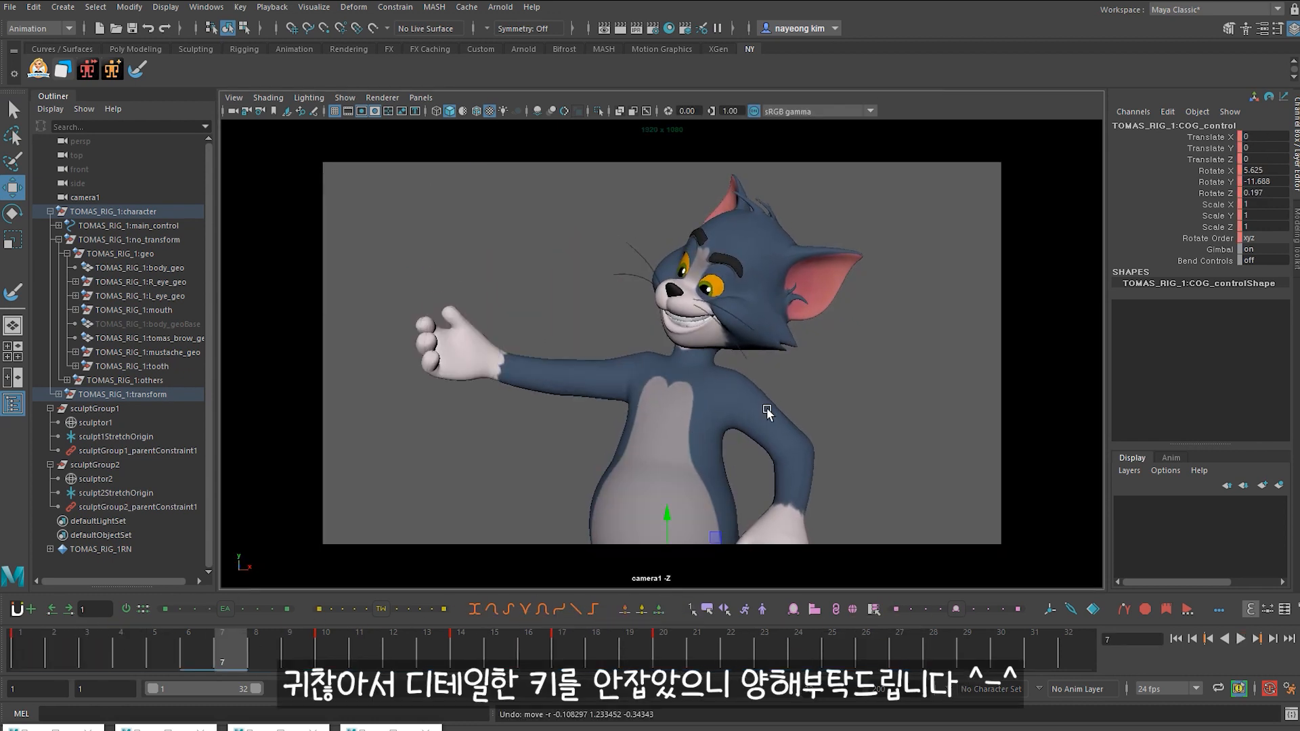